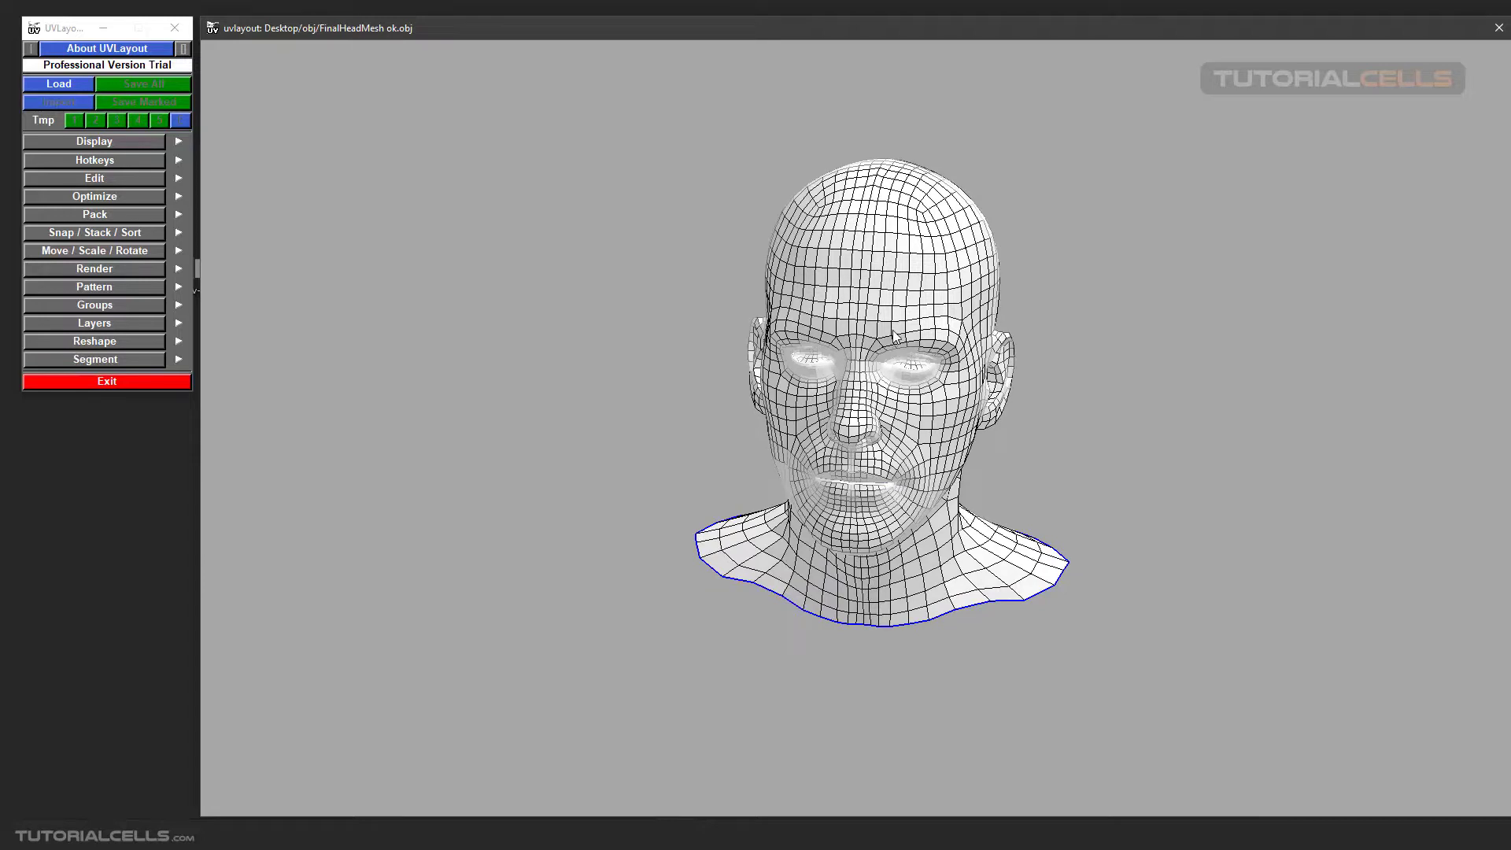
Find the head mesh's symmetry using a vertical edge on the centre line of the forehead.
right_click_drag(942, 363, 905, 366)
mouse_move(820, 400)
left_mouse_down()
mouse_move(804, 276)
mouse_move(818, 405)
left_mouse_up()
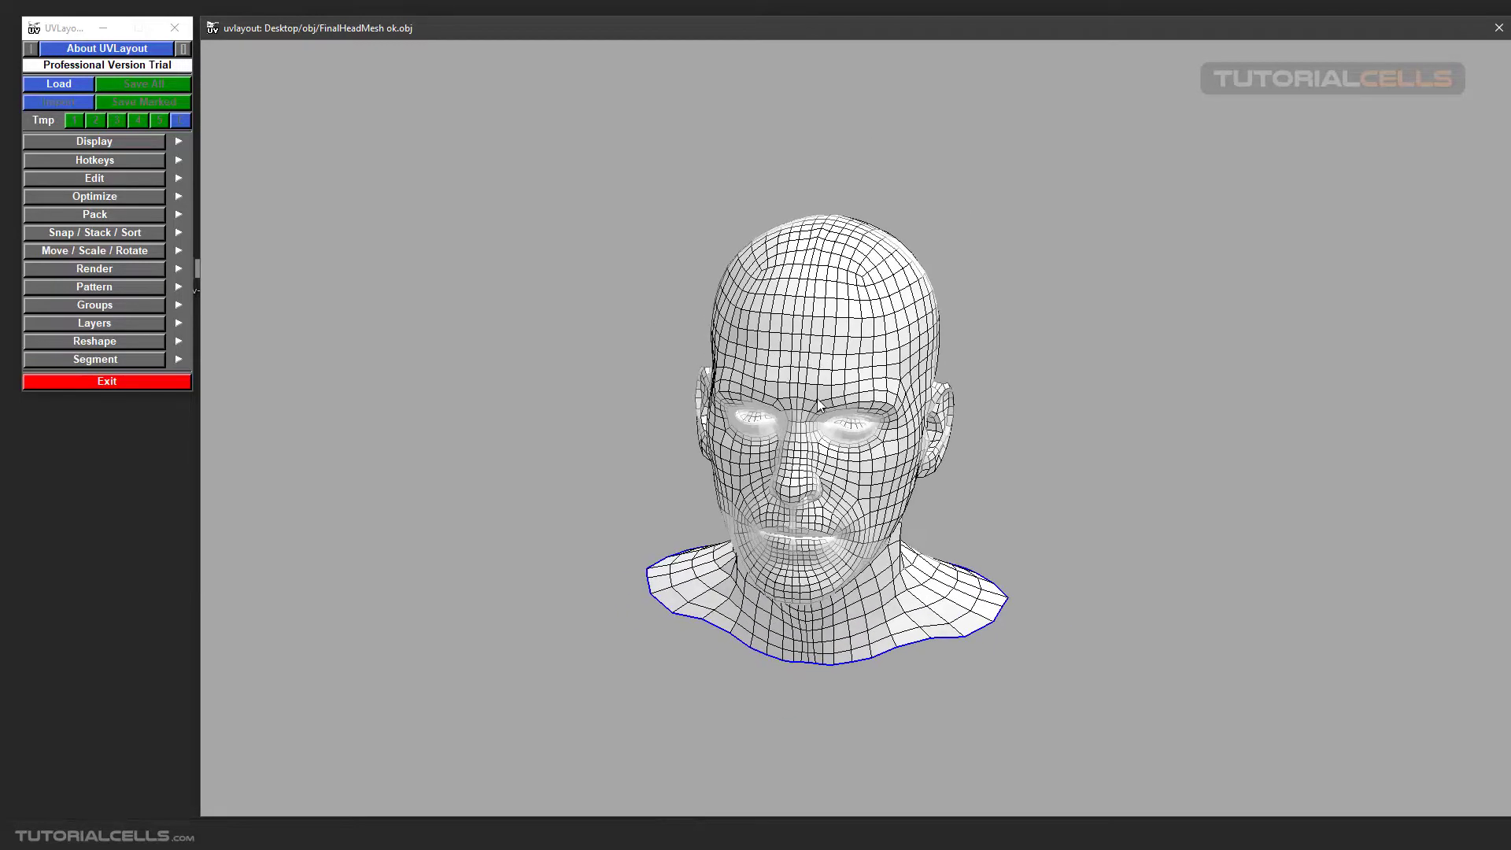
left_click(83, 178)
left_click(174, 197)
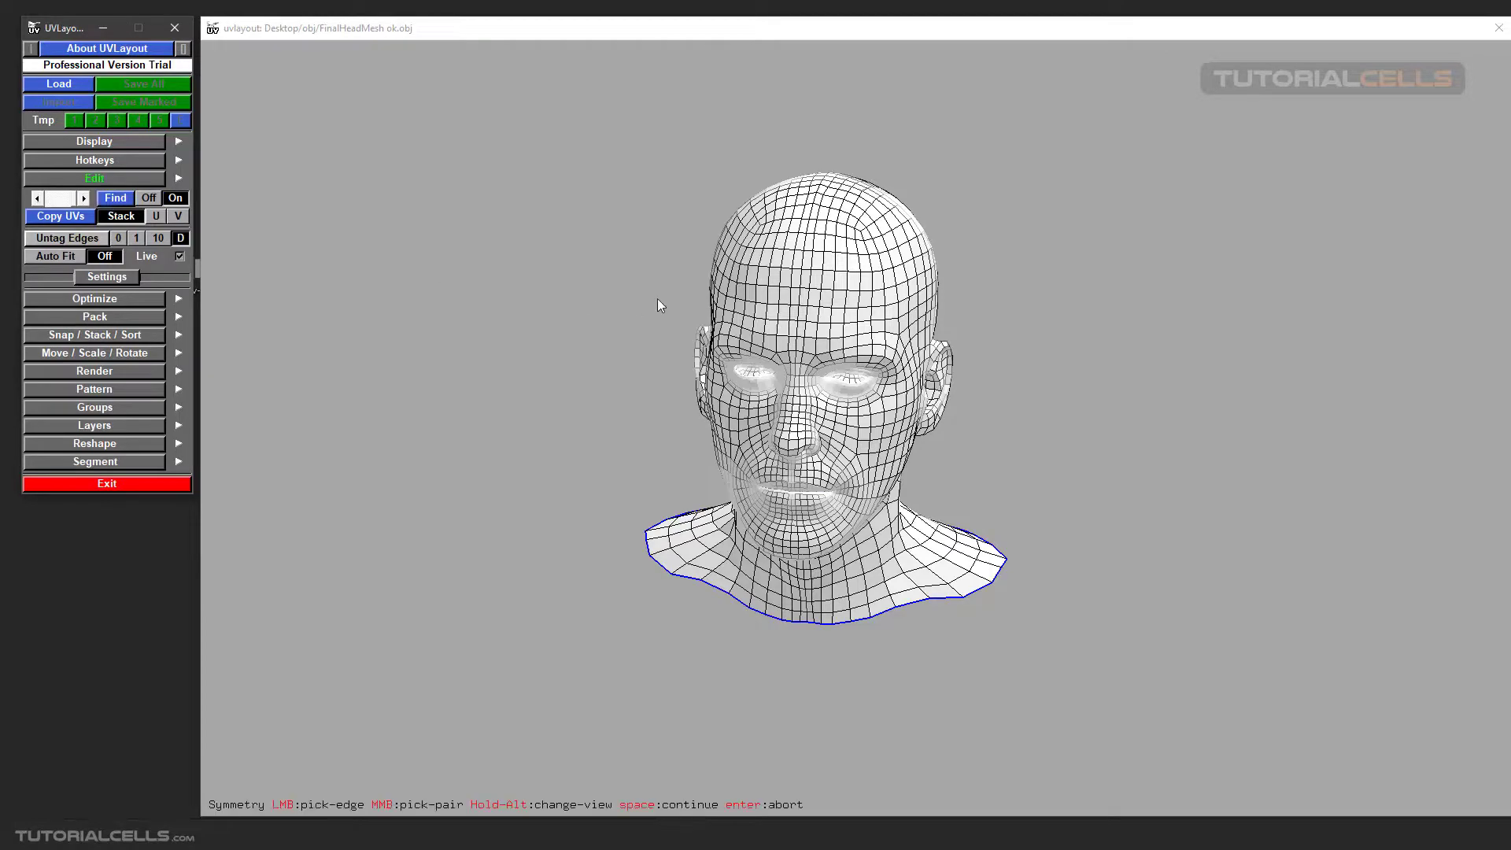
left_click(803, 276)
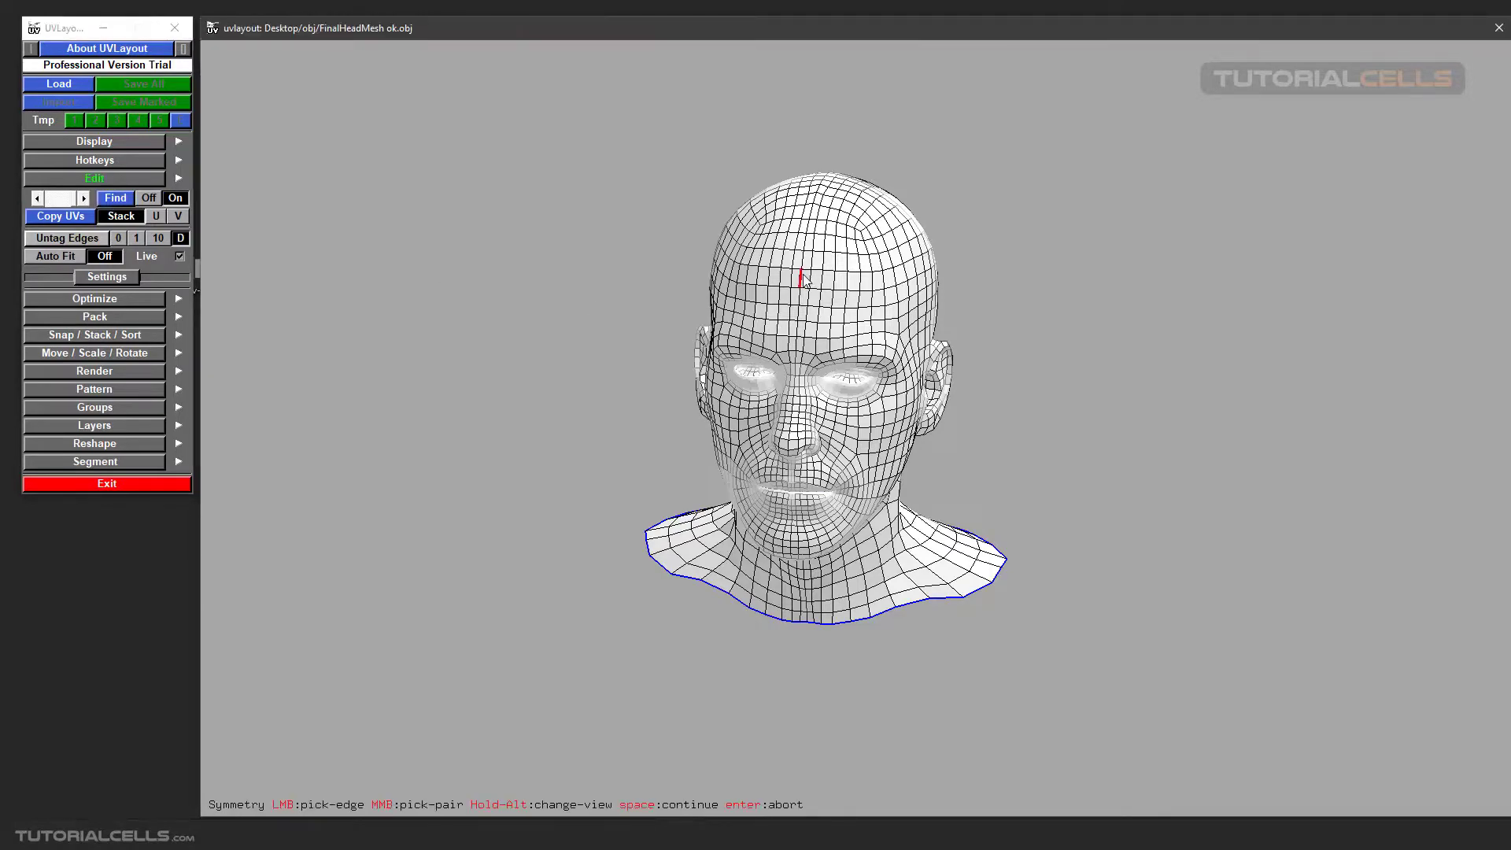
key("space")
mouse_move(800, 386)
left_mouse_down("alt")
mouse_move(816, 364)
mouse_move(779, 370)
left_mouse_up("alt")
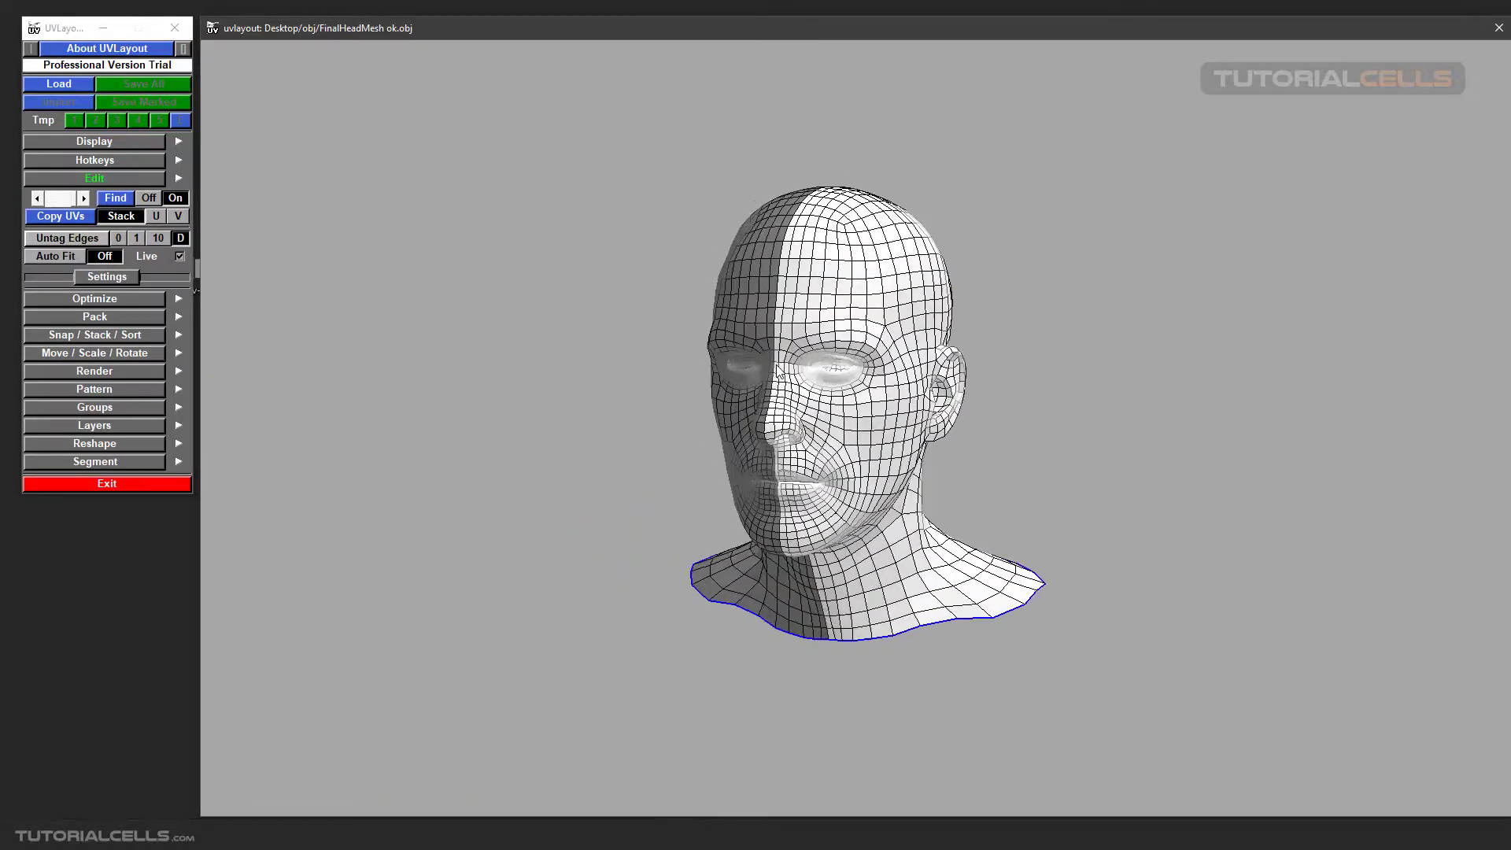
scroll(793, 366, "up", 3)
scroll(806, 370, "down", 2)
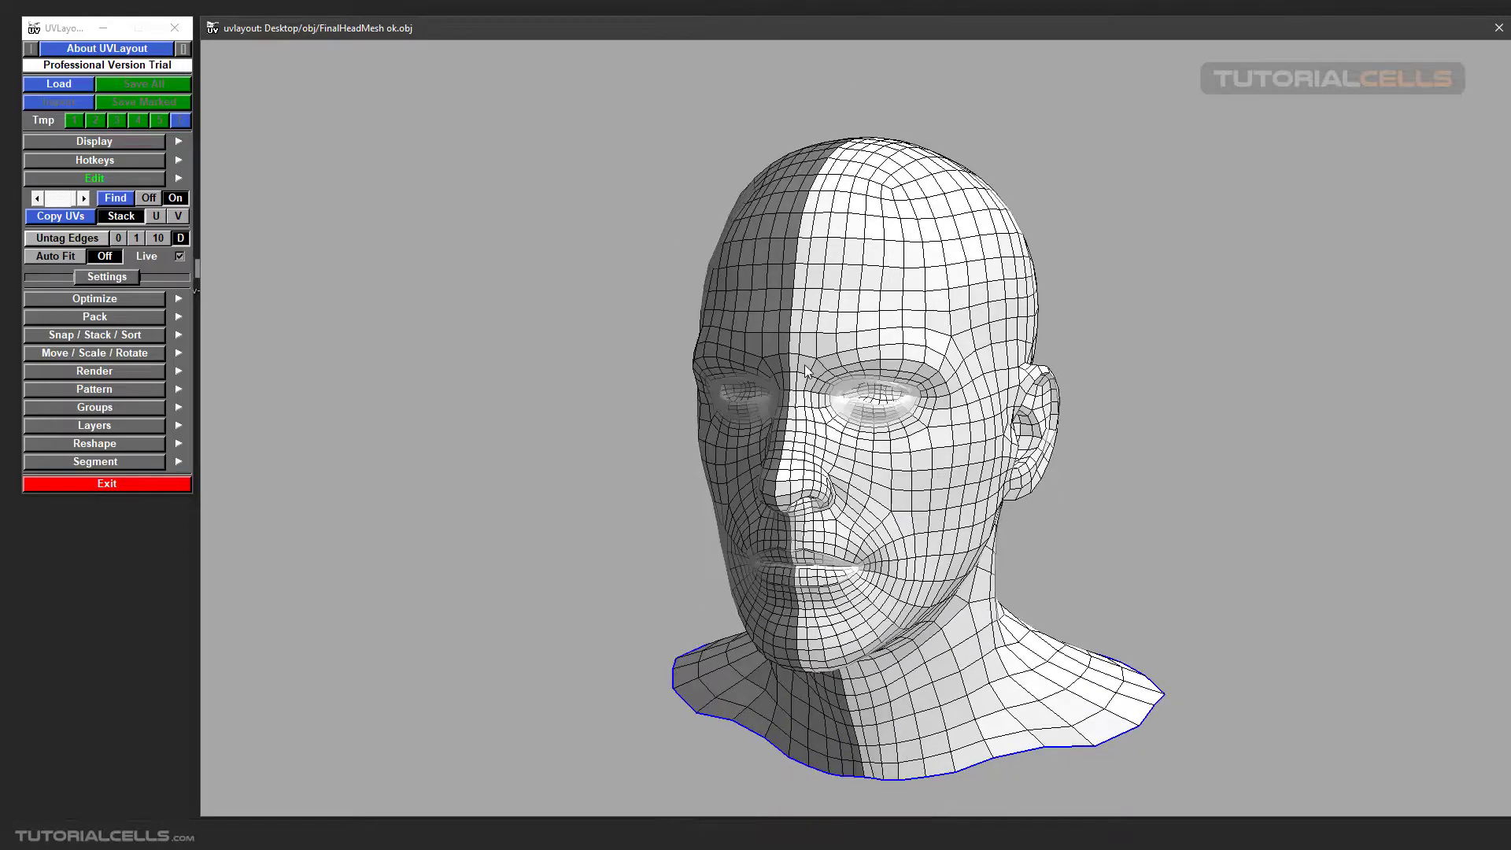
scroll(873, 370, "down", 2)
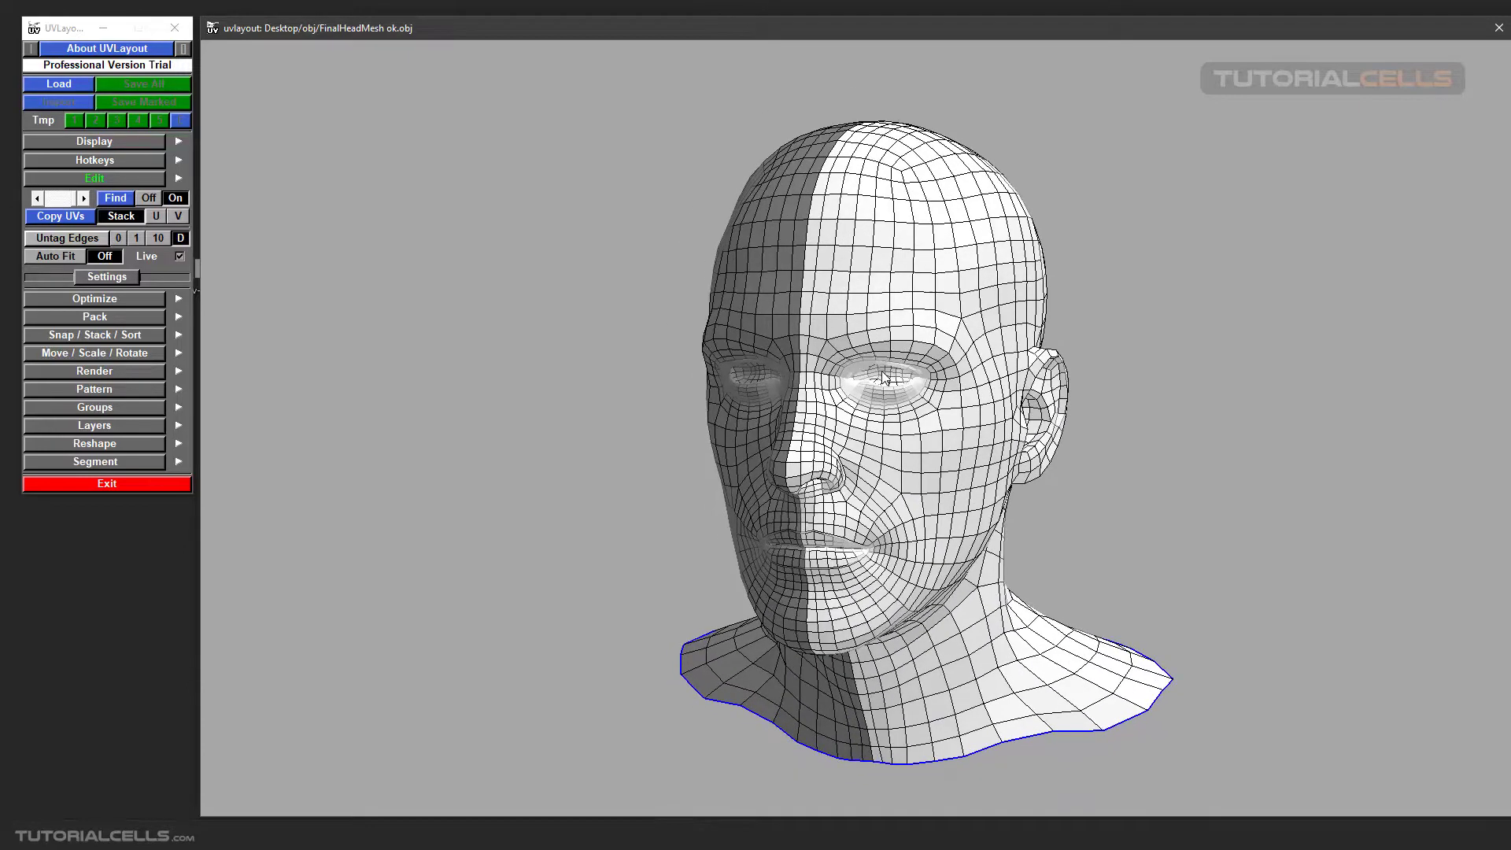
left_click(61, 179)
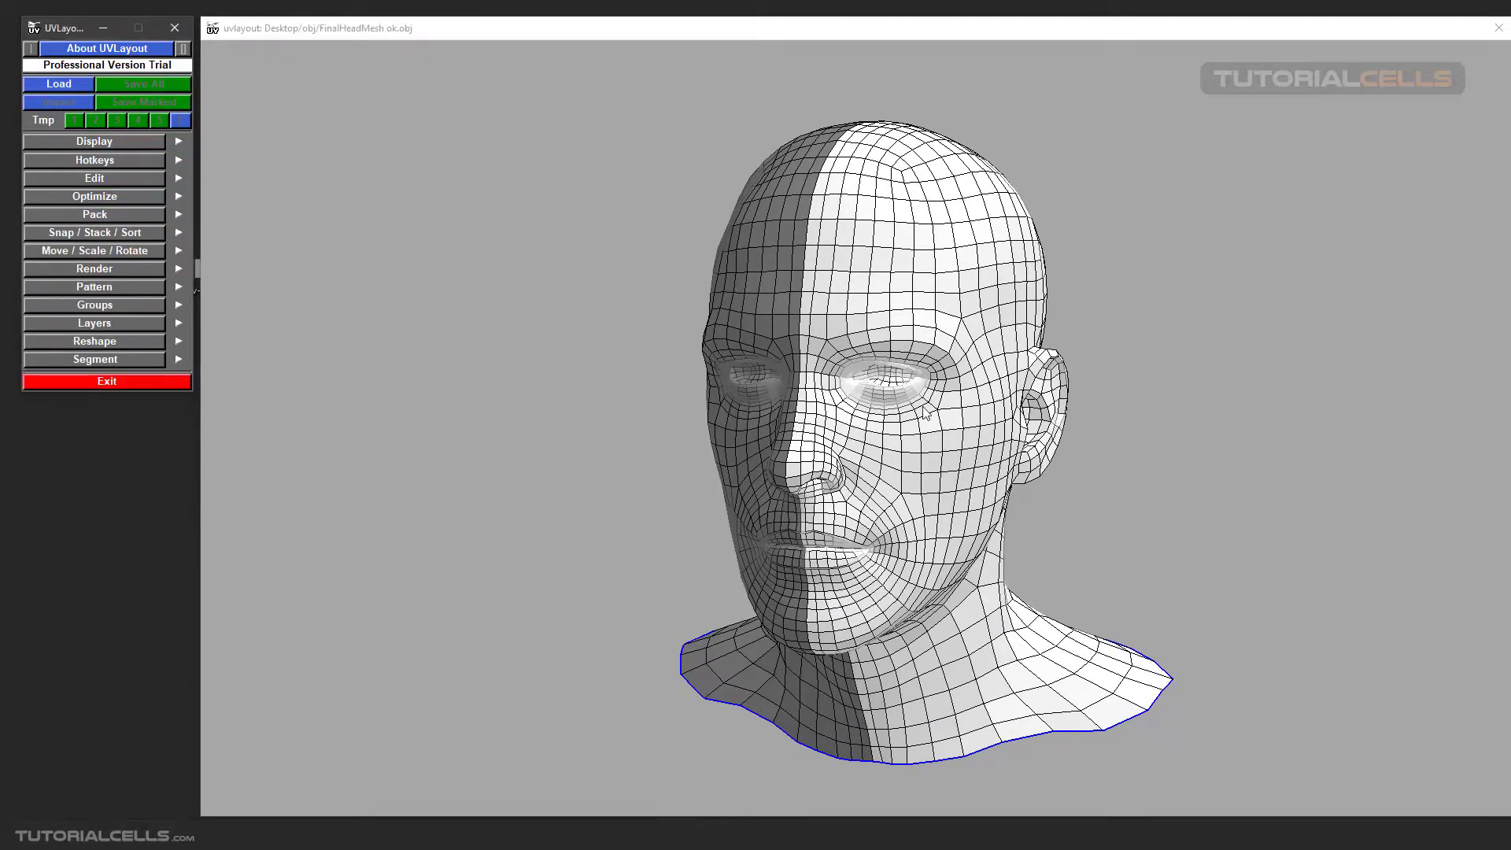
Cut a closed seam along the inner rim of the eye opening, mirrored to the other eye.
scroll(911, 408, "up", 2)
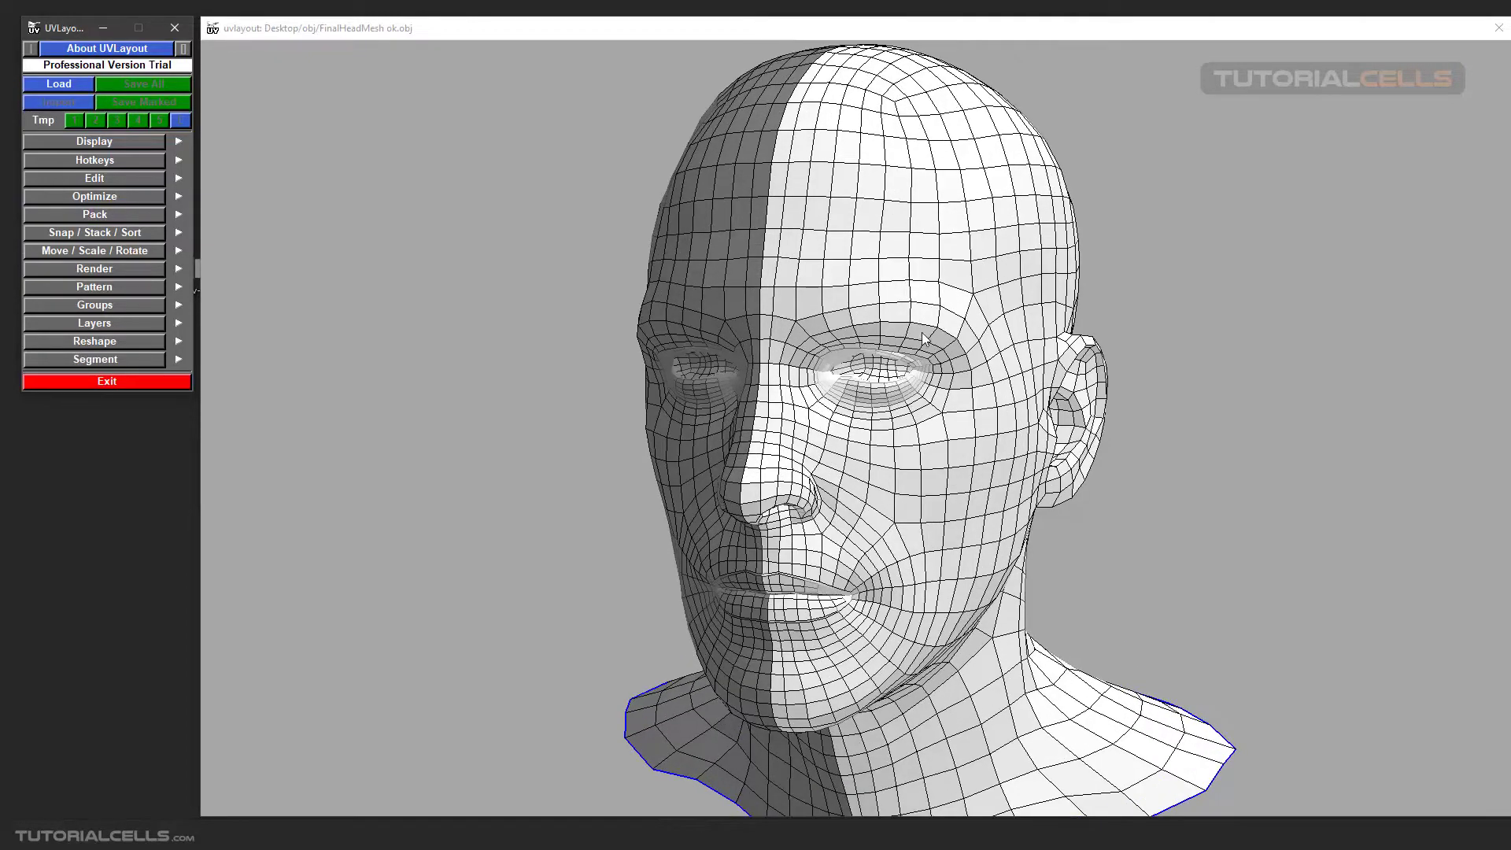
scroll(924, 339, "up", 5)
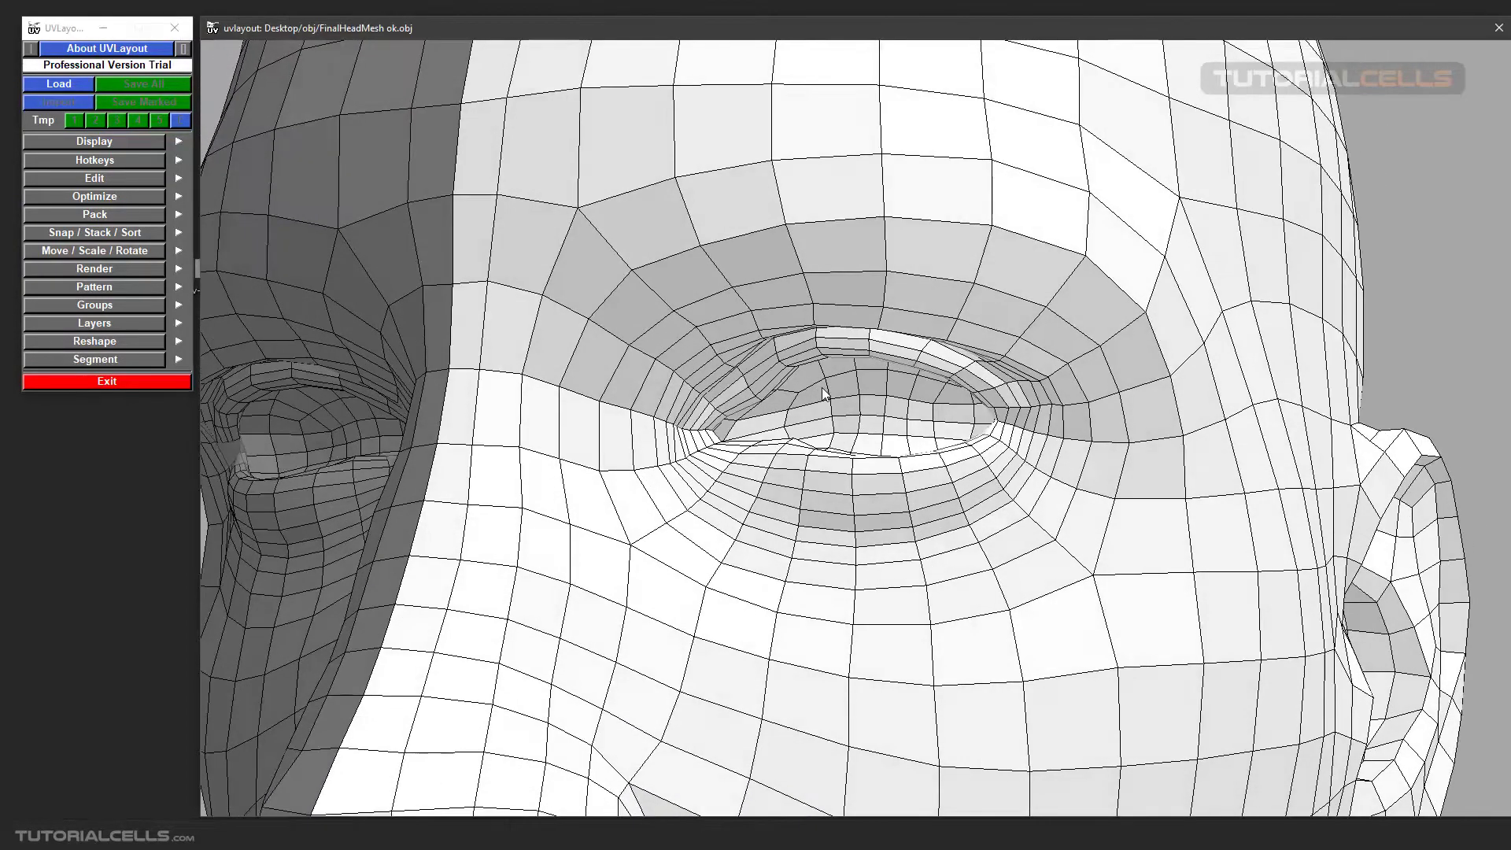
scroll(821, 388, "up", 4)
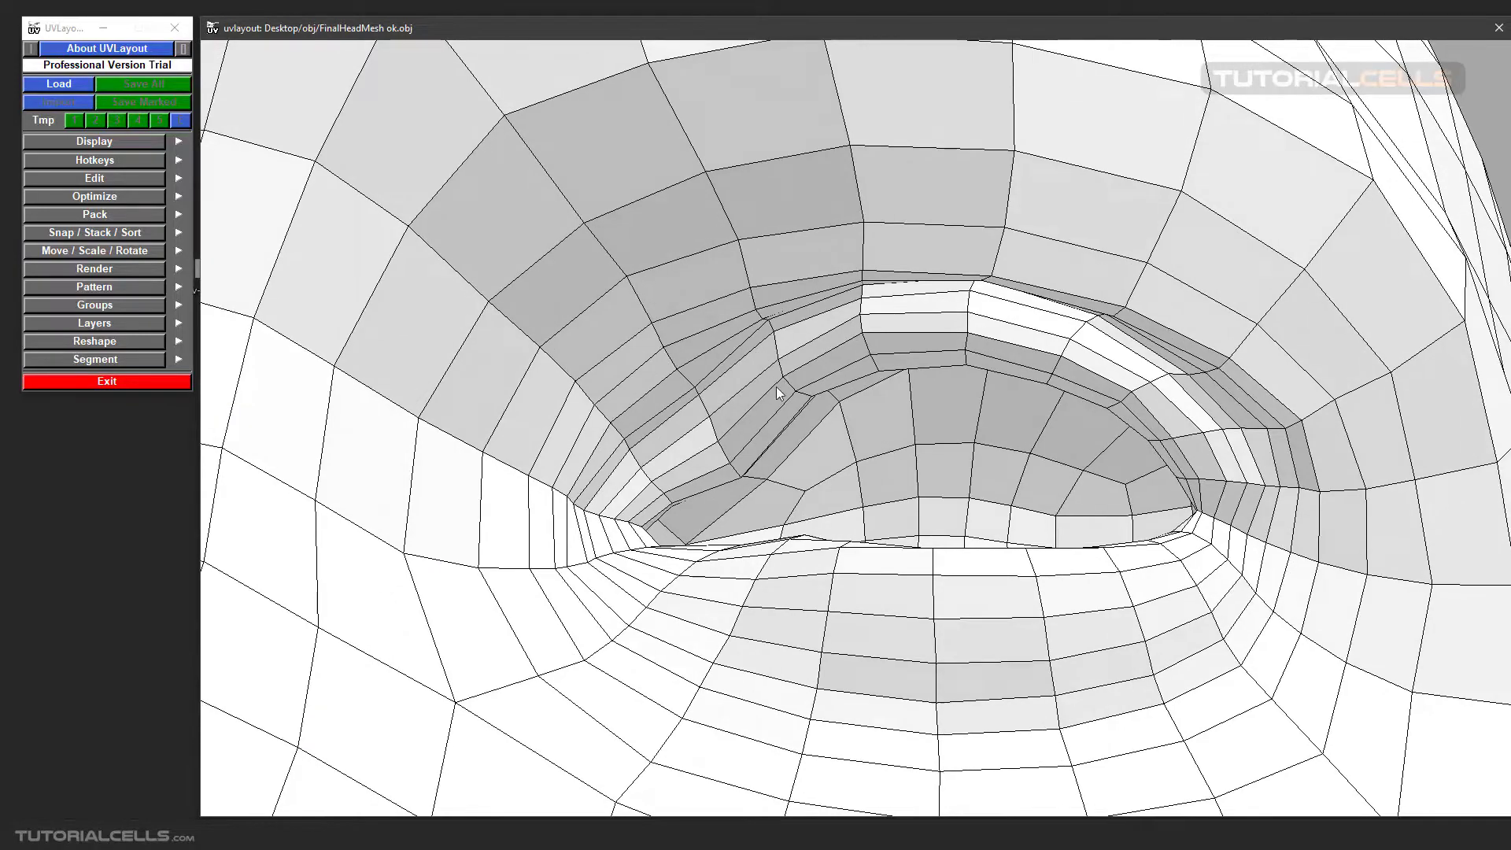
scroll(790, 425, "up", 5)
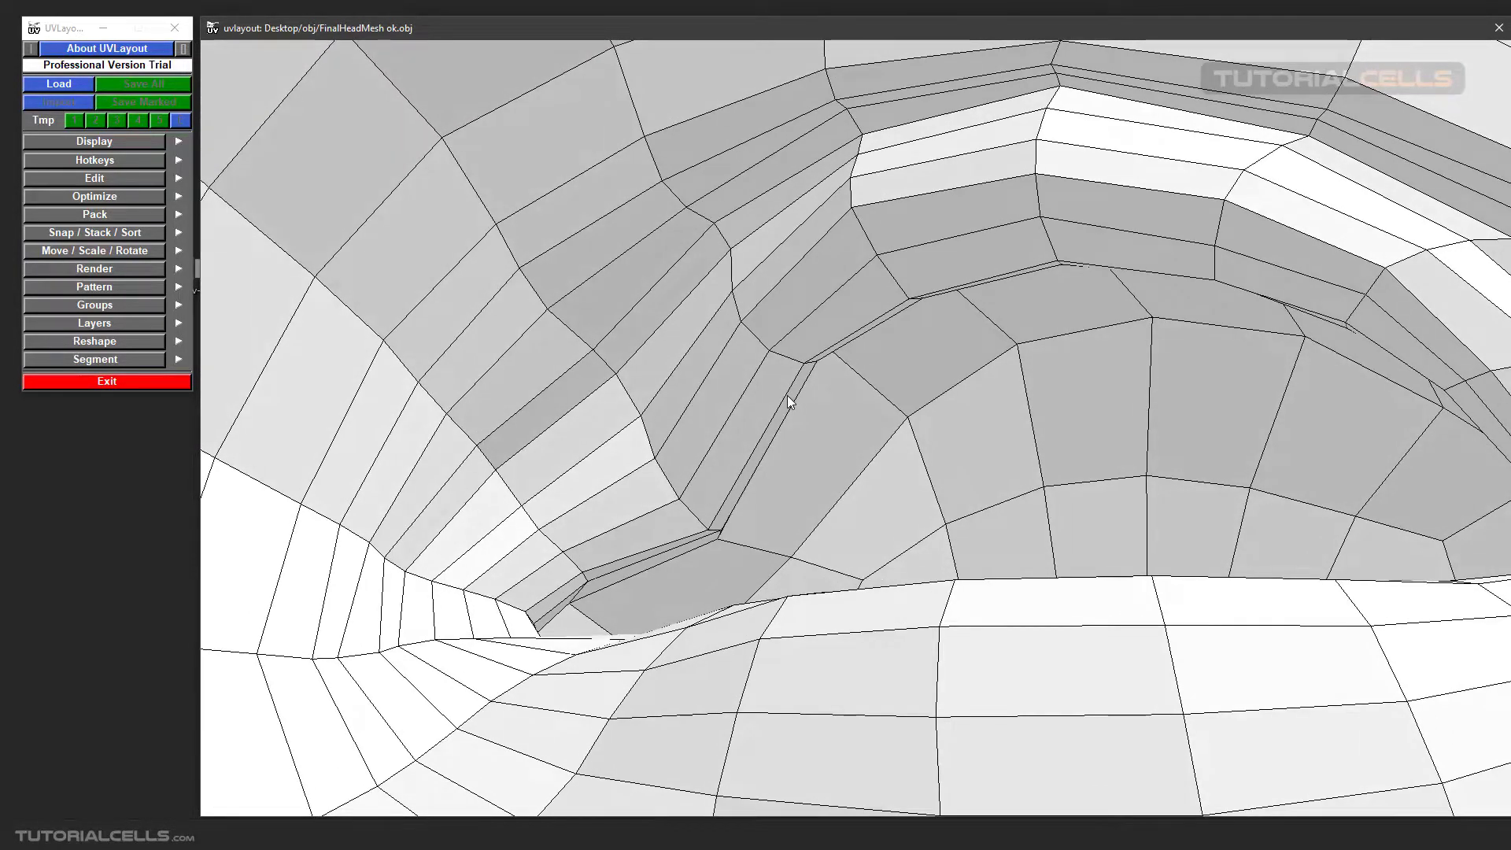
key("c")
scroll(867, 469, "down", 3)
scroll(868, 470, "down", 4)
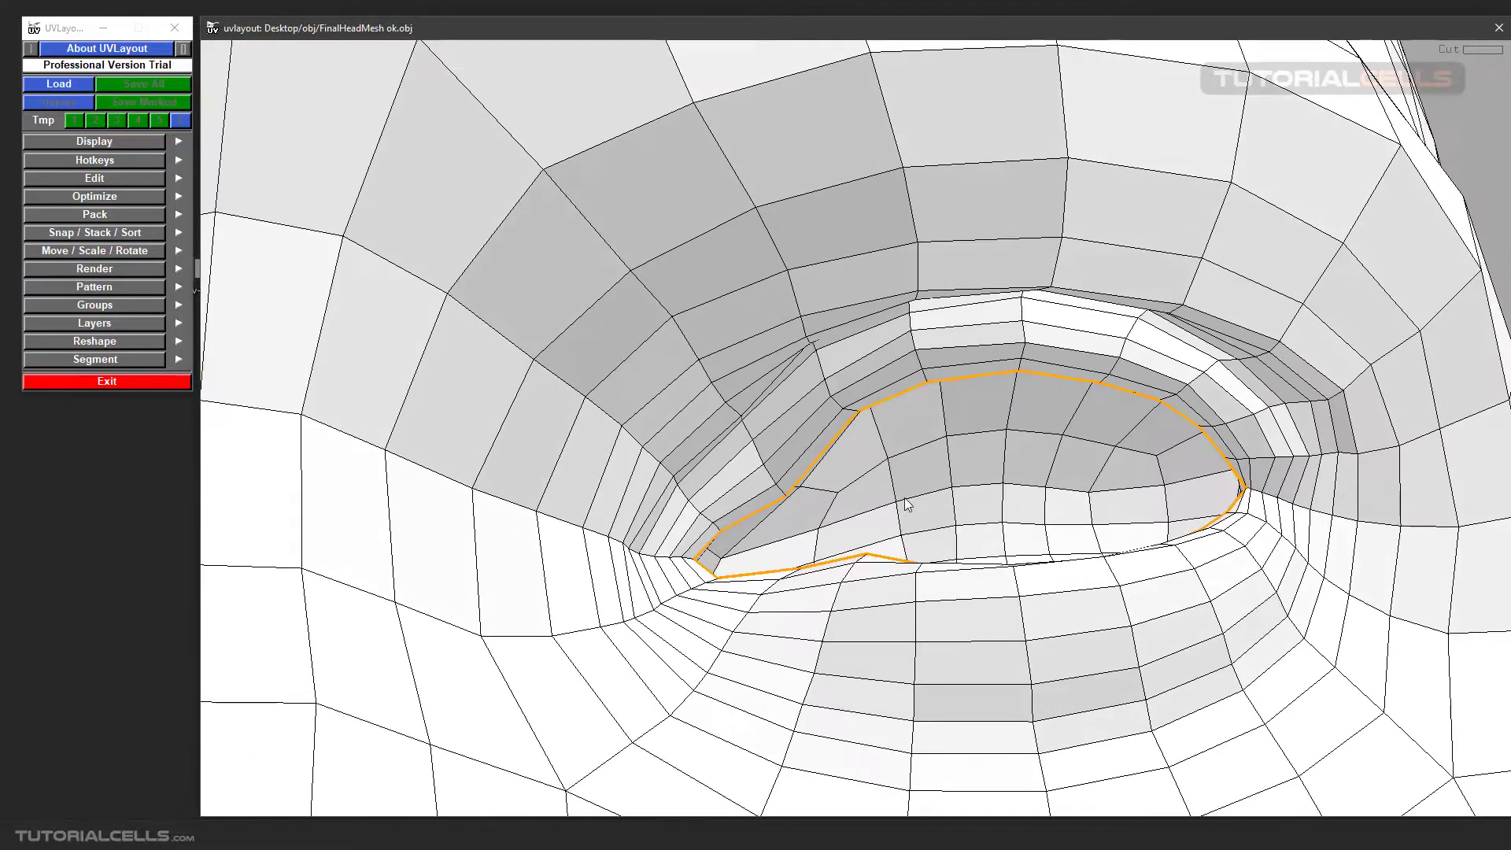
key("Return")
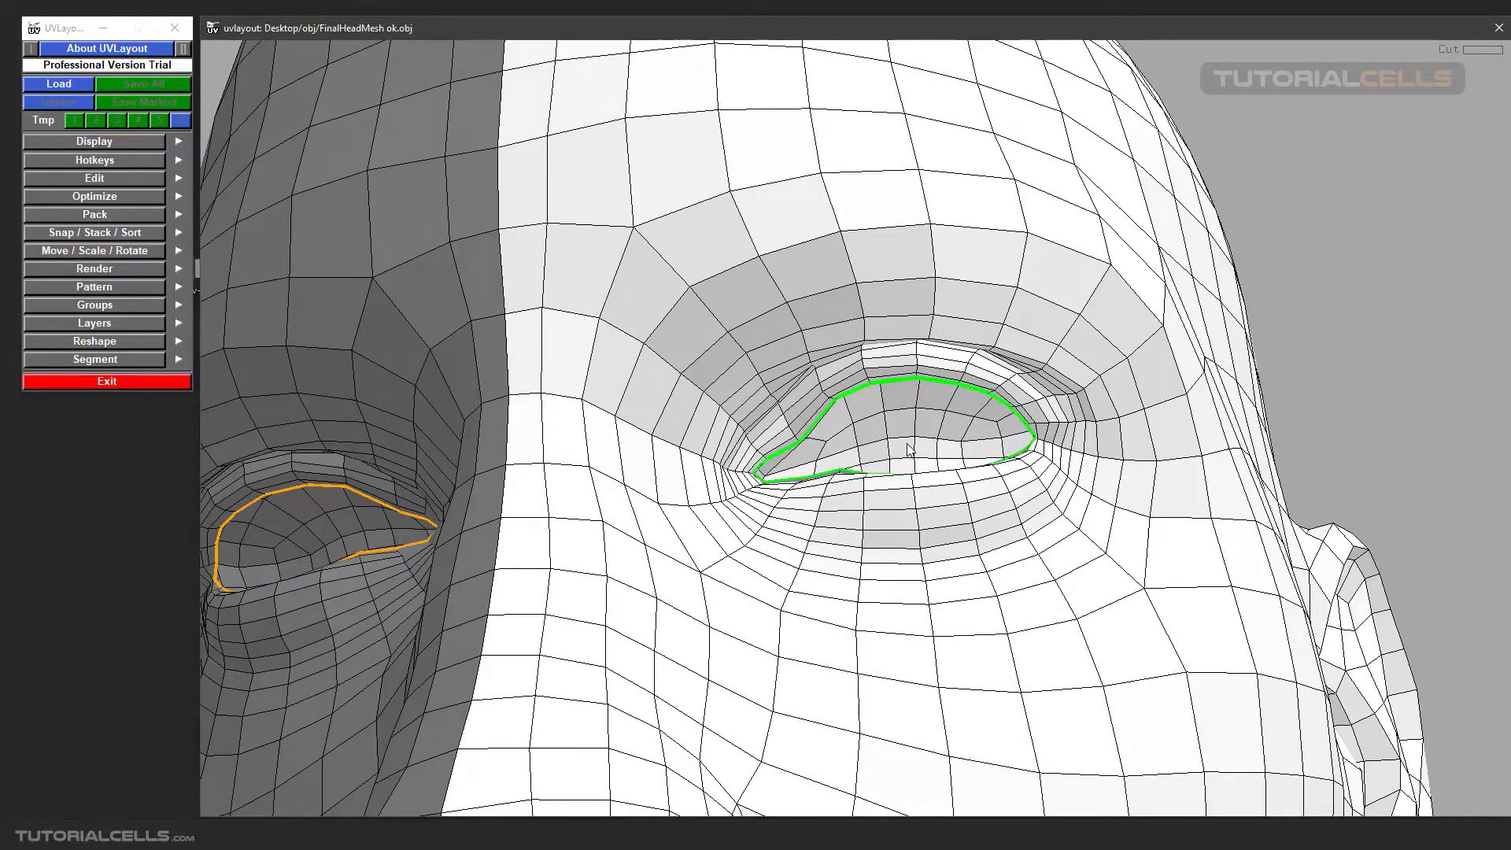
Detach both inner eye socket pieces and move each one out beside the head.
scroll(907, 445, "down", 3)
left_click_drag(895, 429, 1269, 352)
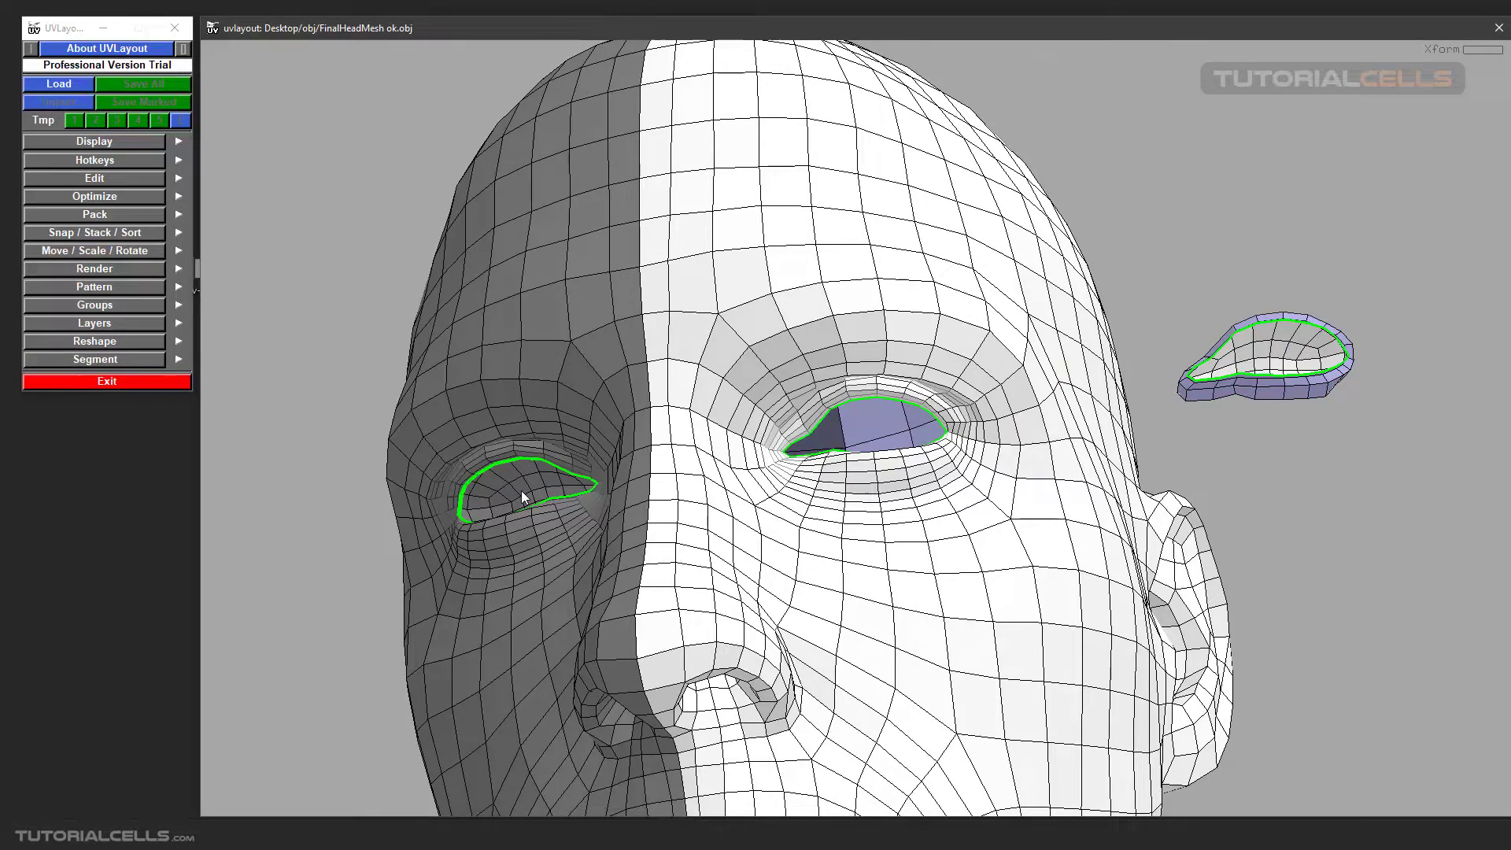
left_click_drag(521, 492, 341, 521)
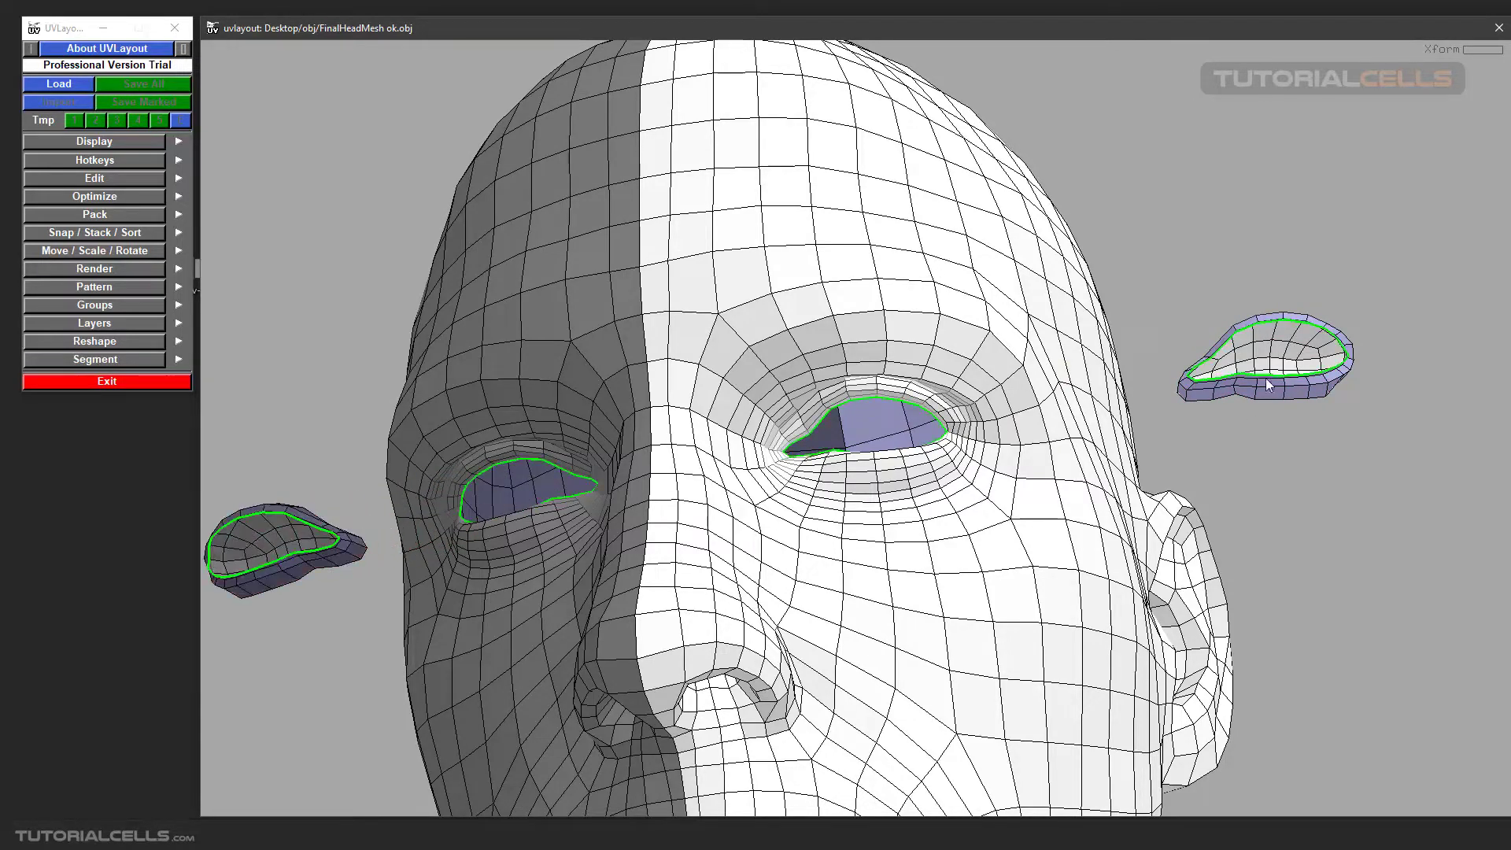
scroll(950, 401, "down", 2)
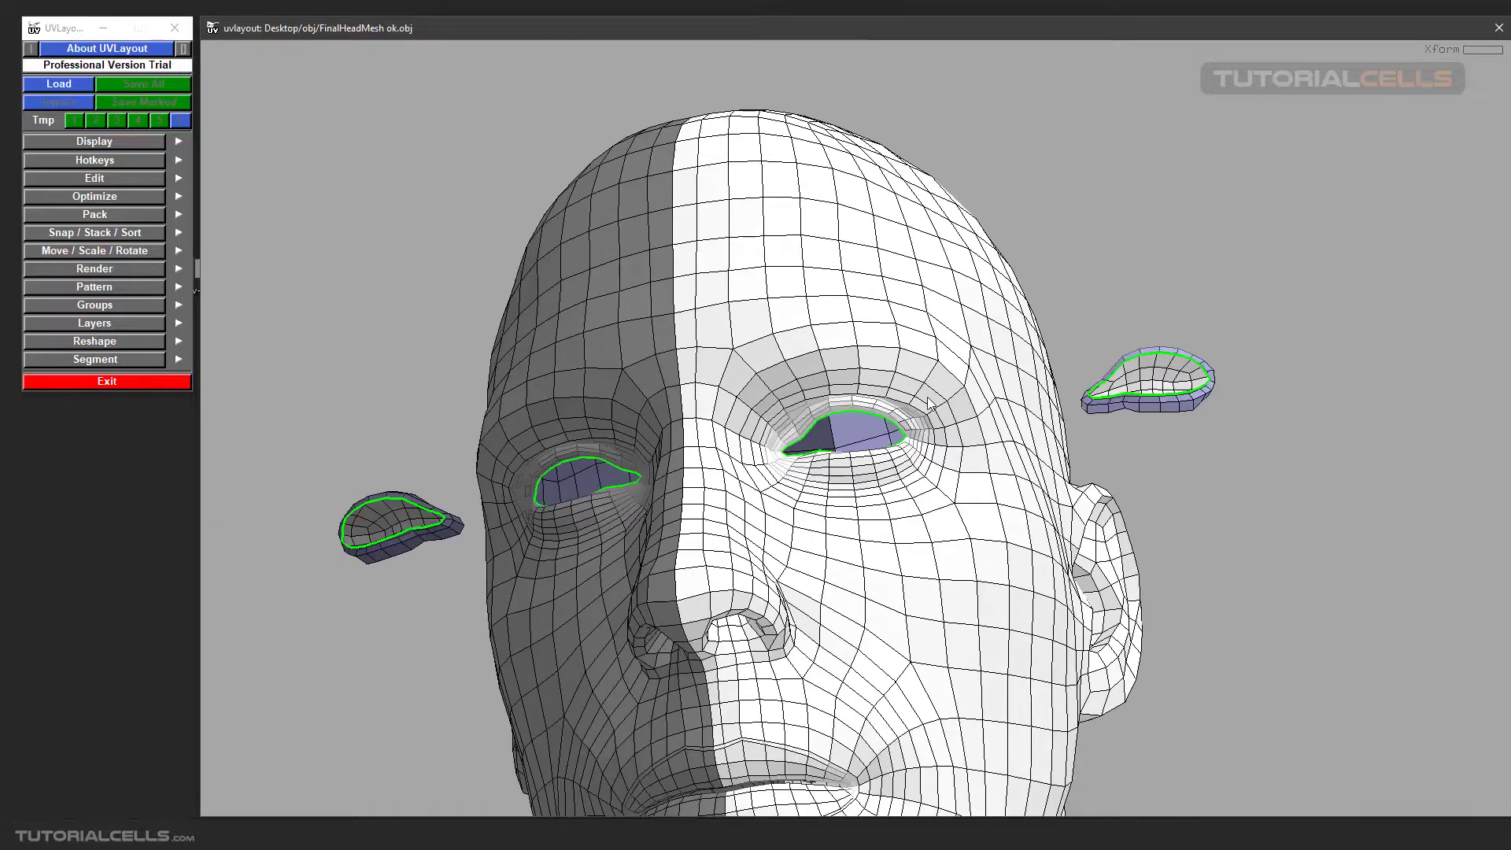
Cut a closed seam around the rim of the nostril opening, mirrored to the other nostril.
right_click_drag(929, 411, 905, 537)
right_click_drag(740, 554, 813, 516)
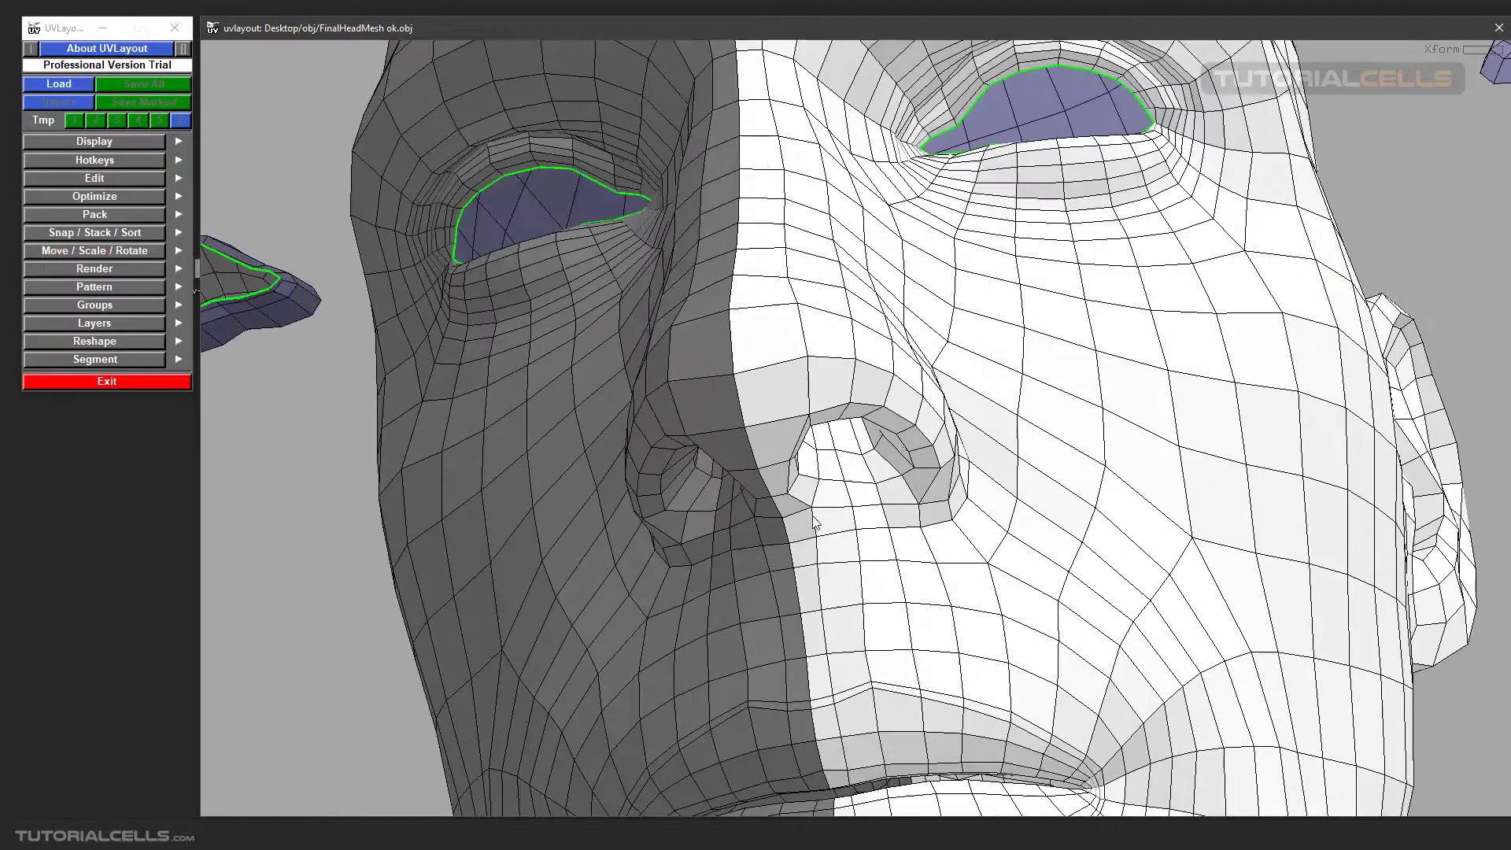
left_click_drag(827, 476, 834, 397)
right_click_drag(835, 398, 863, 383)
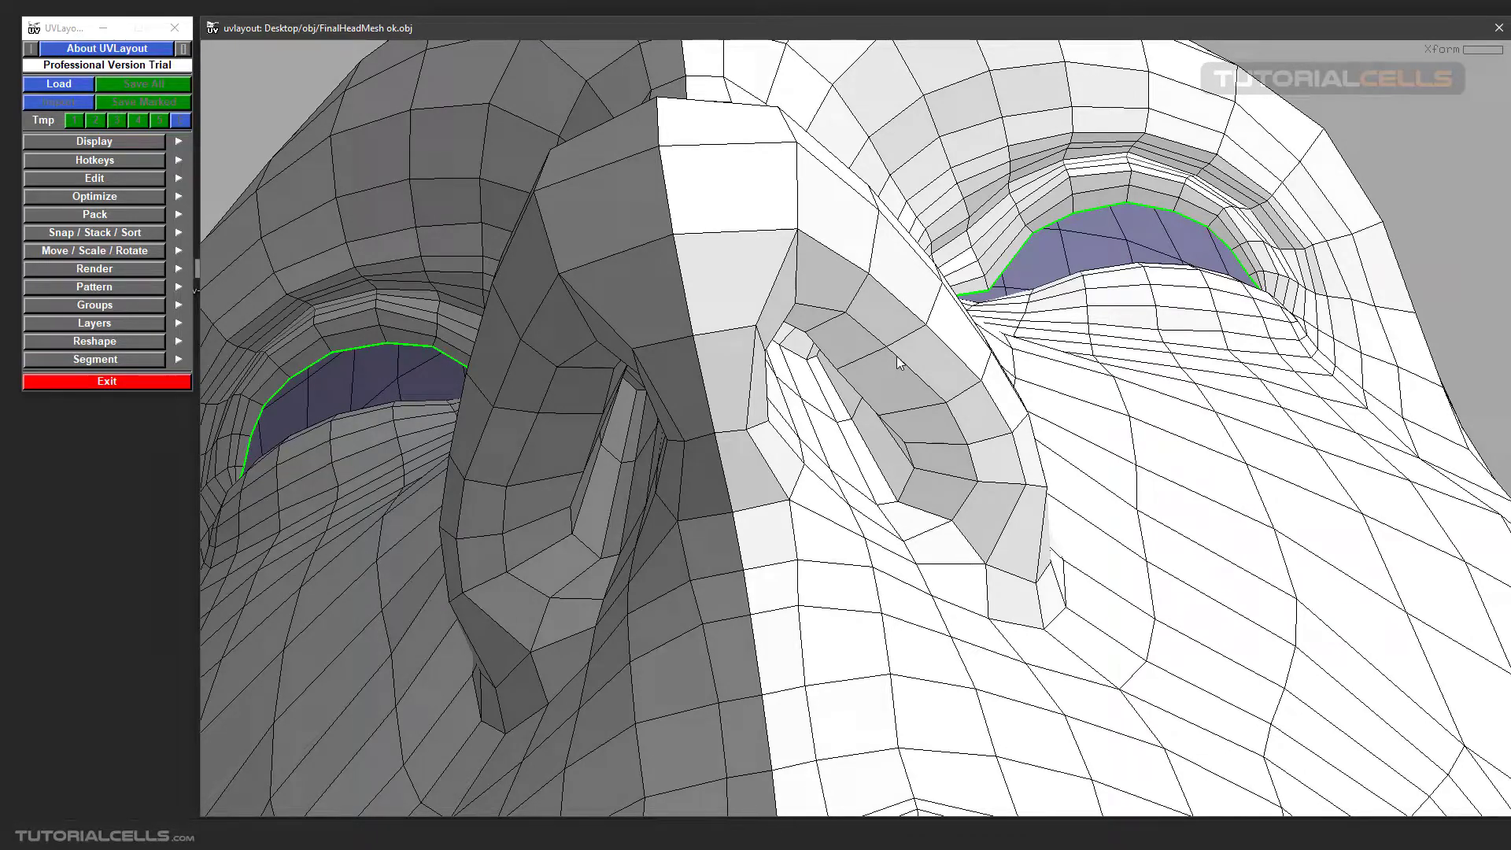
key("c")
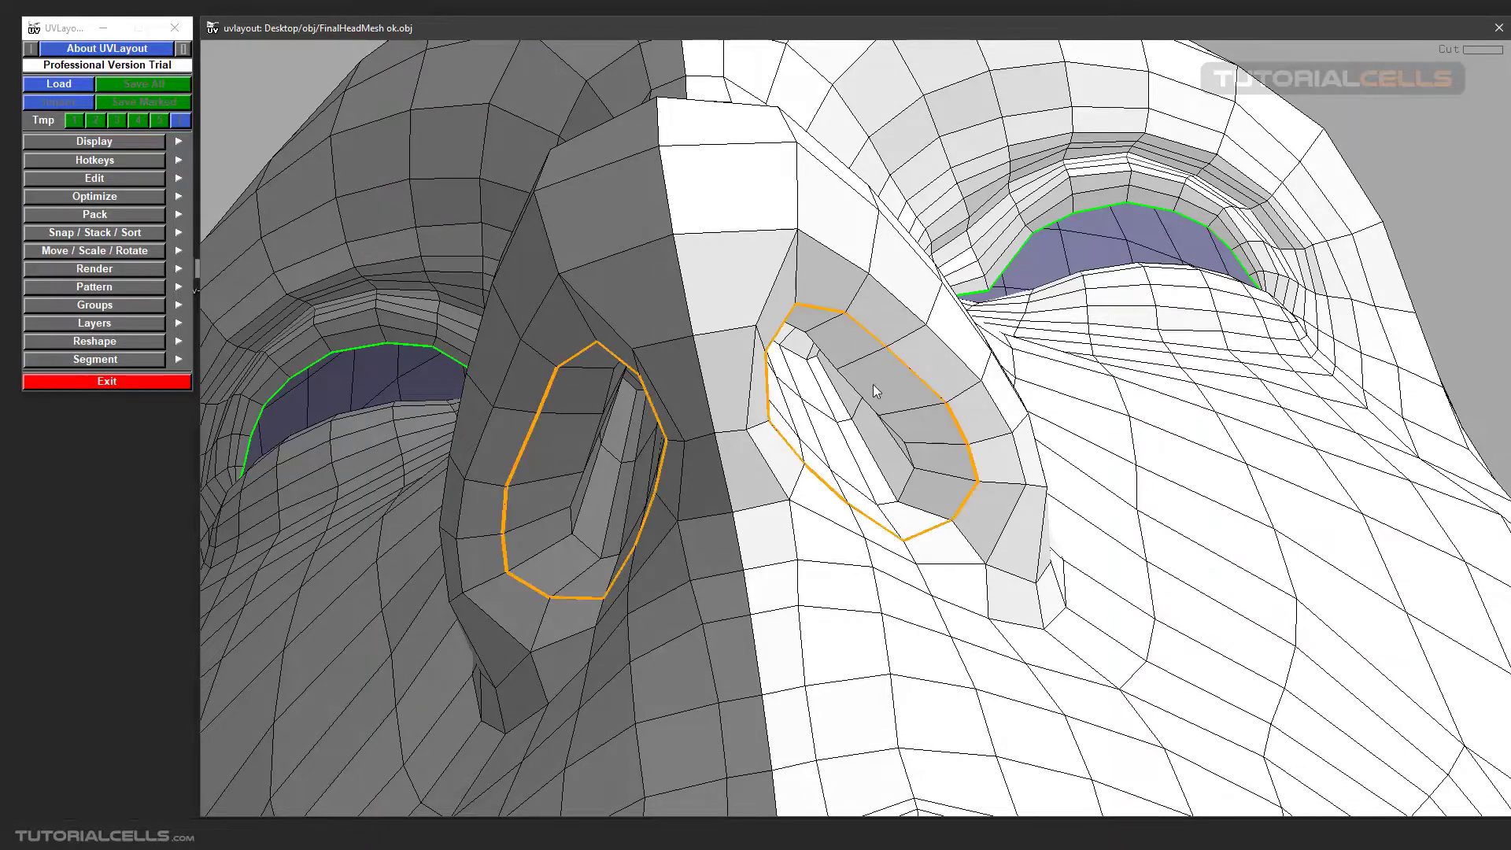
left_click_drag(872, 384, 856, 395)
right_click_drag(856, 395, 853, 397)
Detach both inner nostril pieces and place each one beside the head, below the eye socket pieces.
key("d")
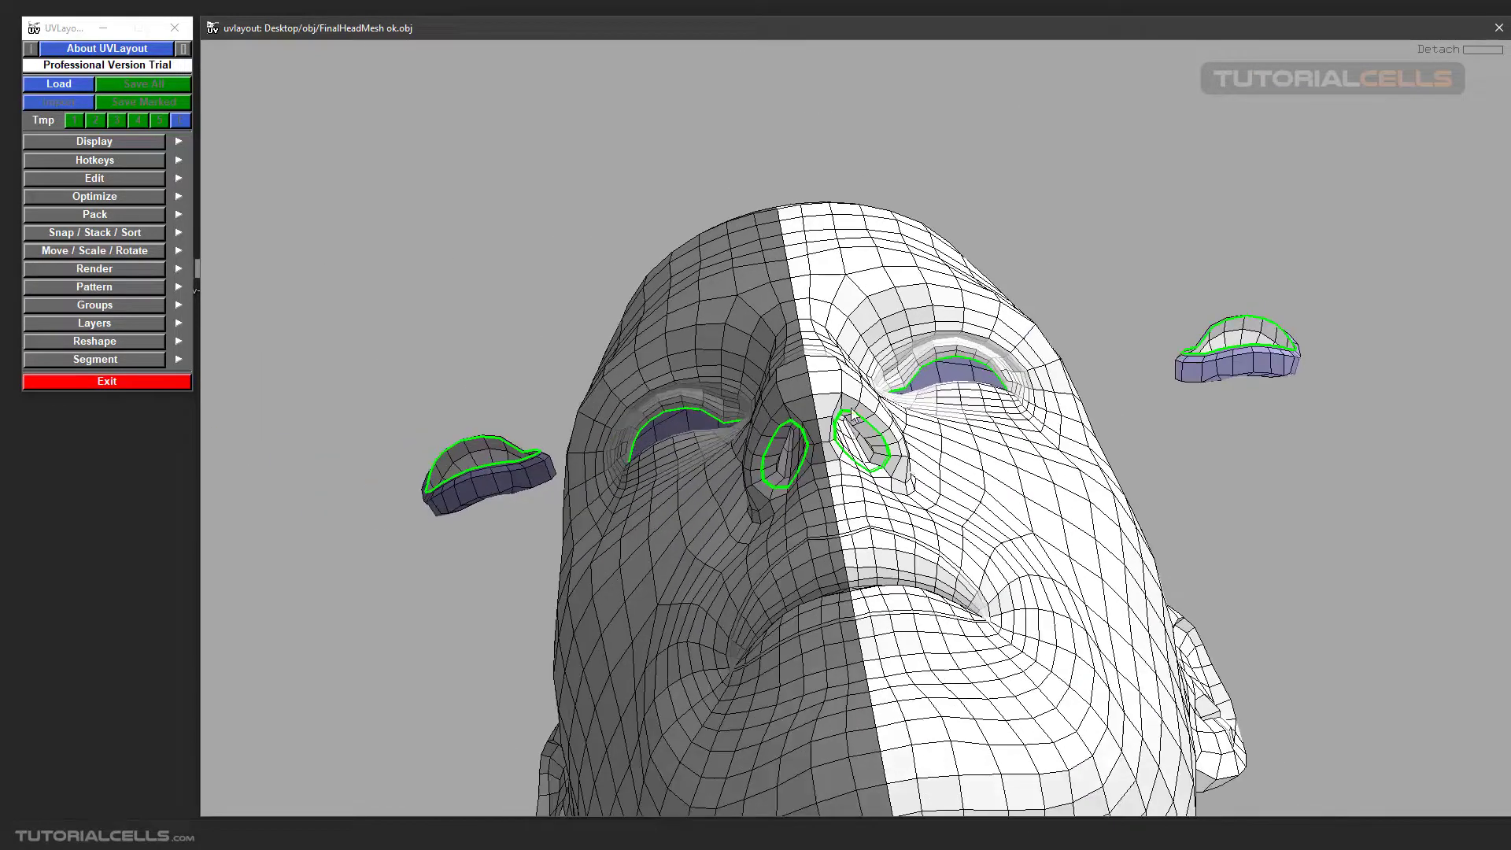
key("d")
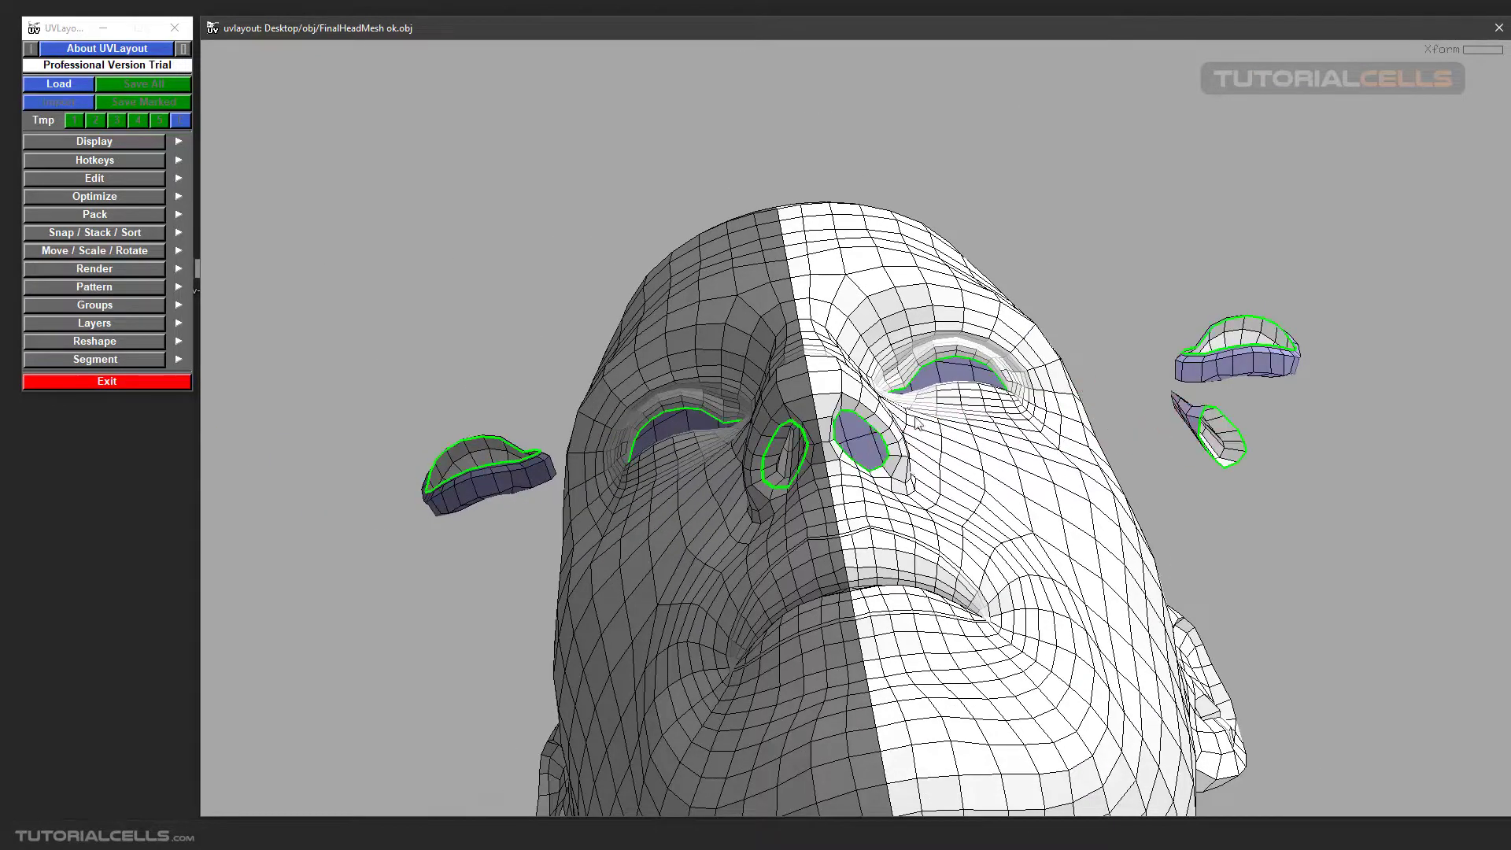
middle_click_drag(779, 447, 373, 594)
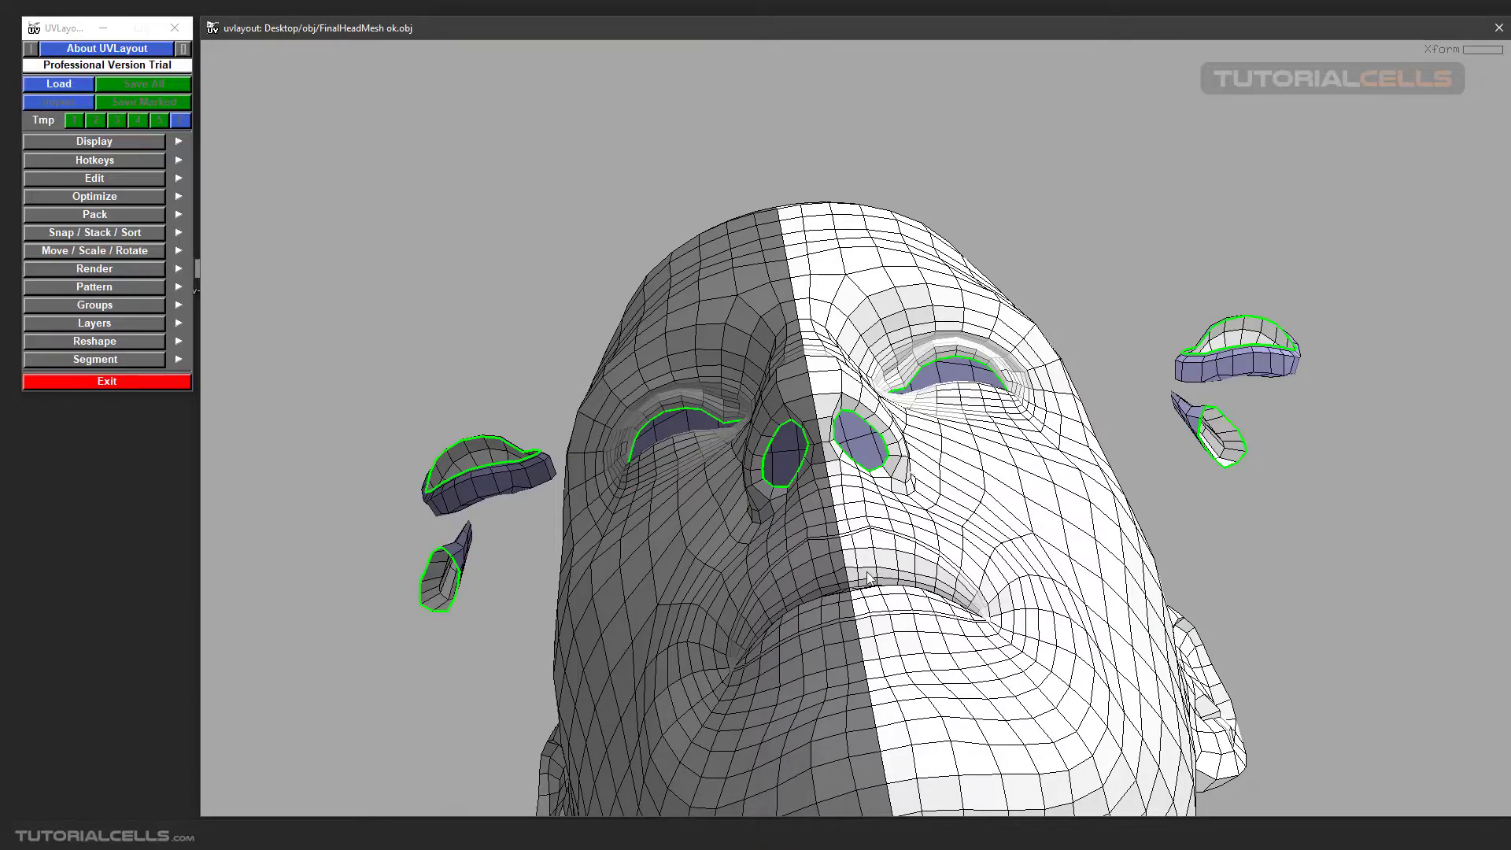
Cut a closed seam along the inner edges of the upper and lower lips.
scroll(847, 563, "up", 5)
left_click_drag(847, 564, 1023, 526)
key("c")
scroll(872, 555, "down", 4)
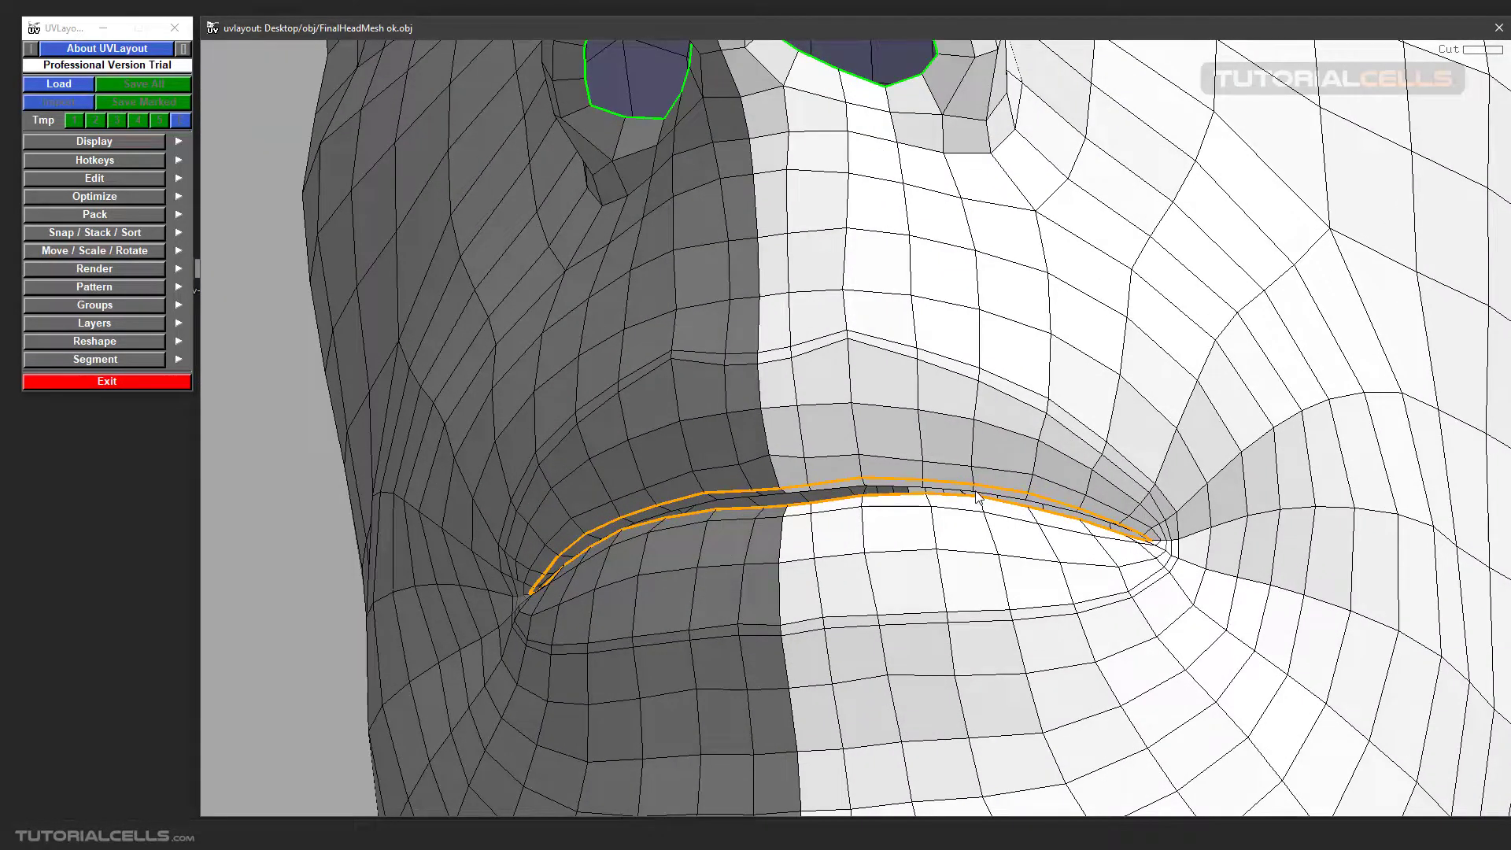
key("Return")
scroll(976, 496, "down", 3)
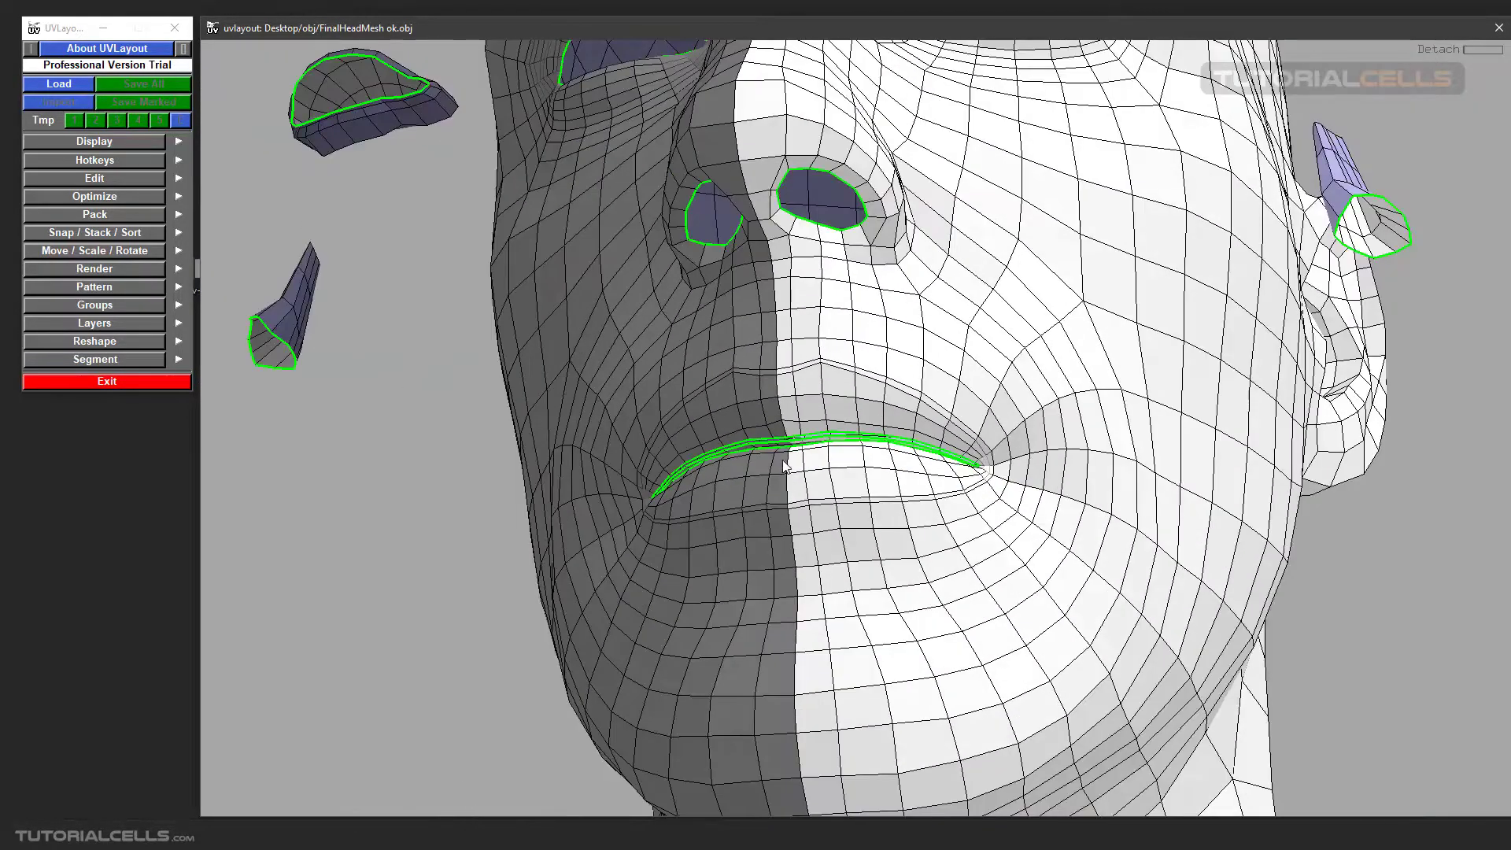
Detach the inner mouth and throat piece and move it clear of the face.
key("d")
left_click_drag(614, 463, 403, 482)
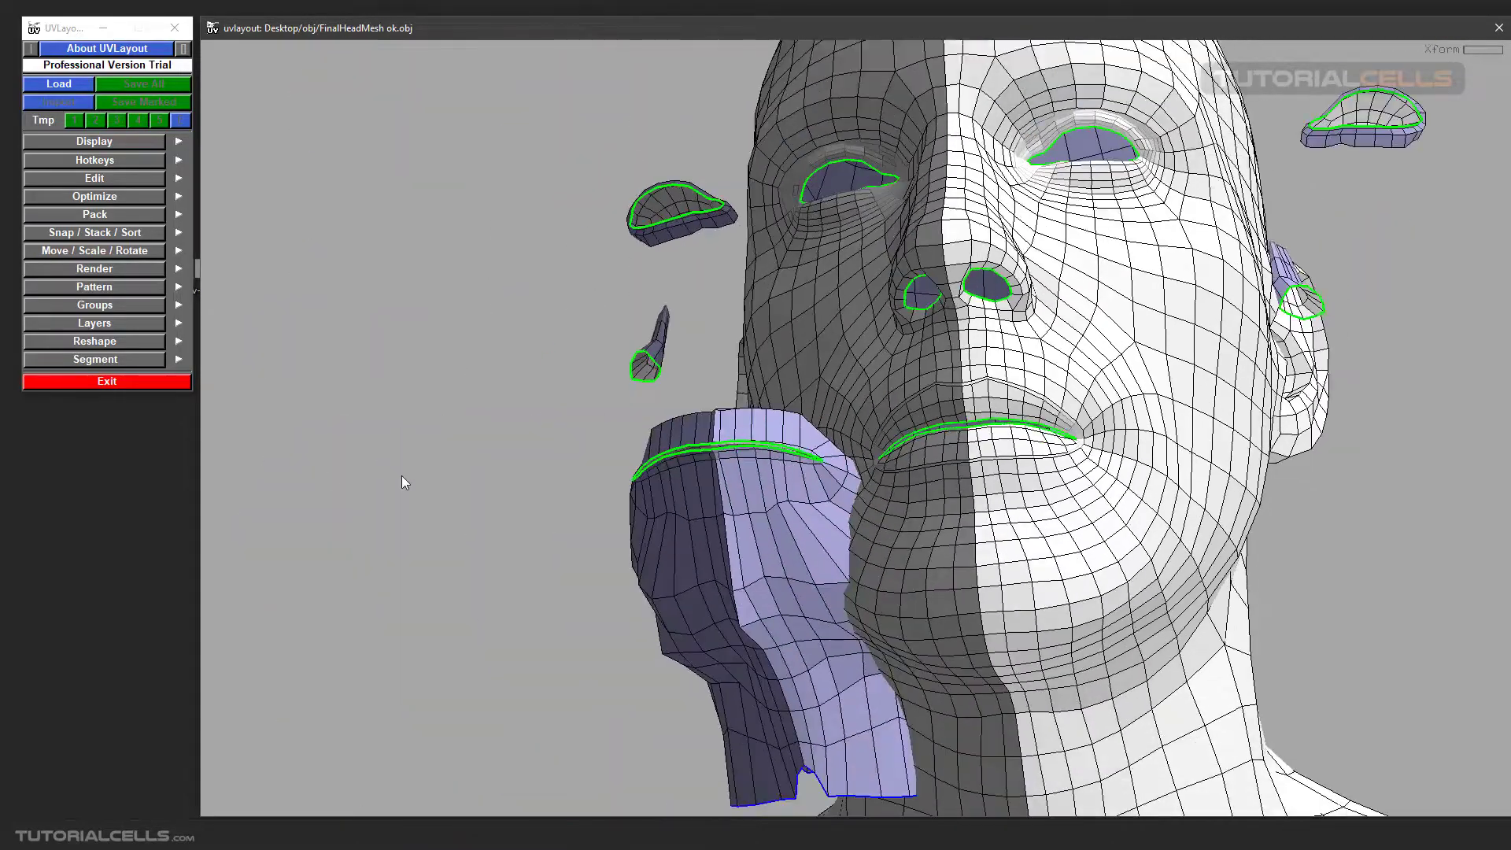
left_click_drag(725, 470, 433, 461)
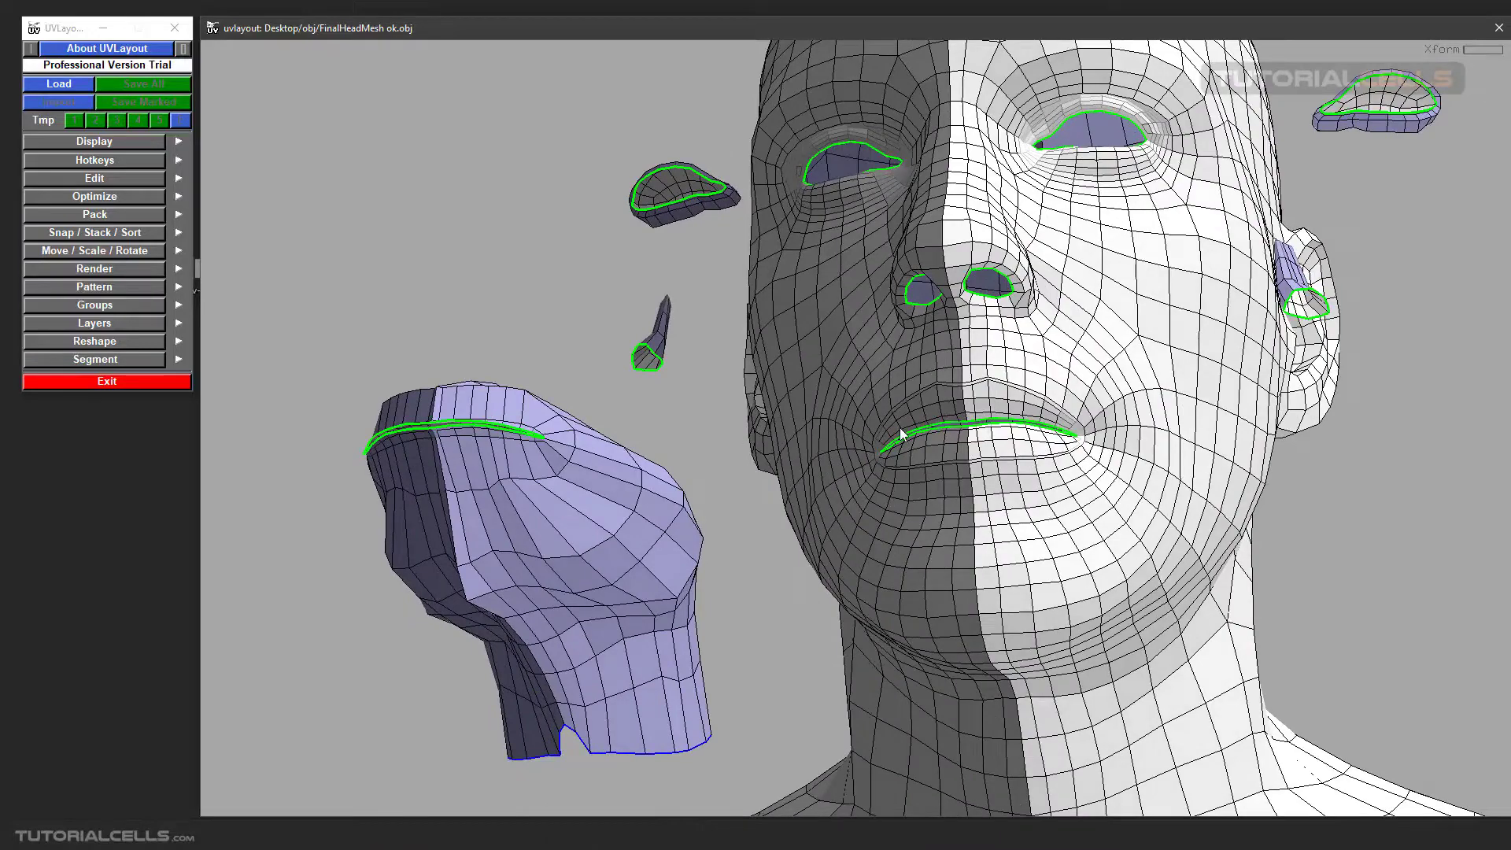
Cut a closed seam around the ear canal opening, completing the loop along its lower edge.
right_click_drag(962, 424, 948, 462)
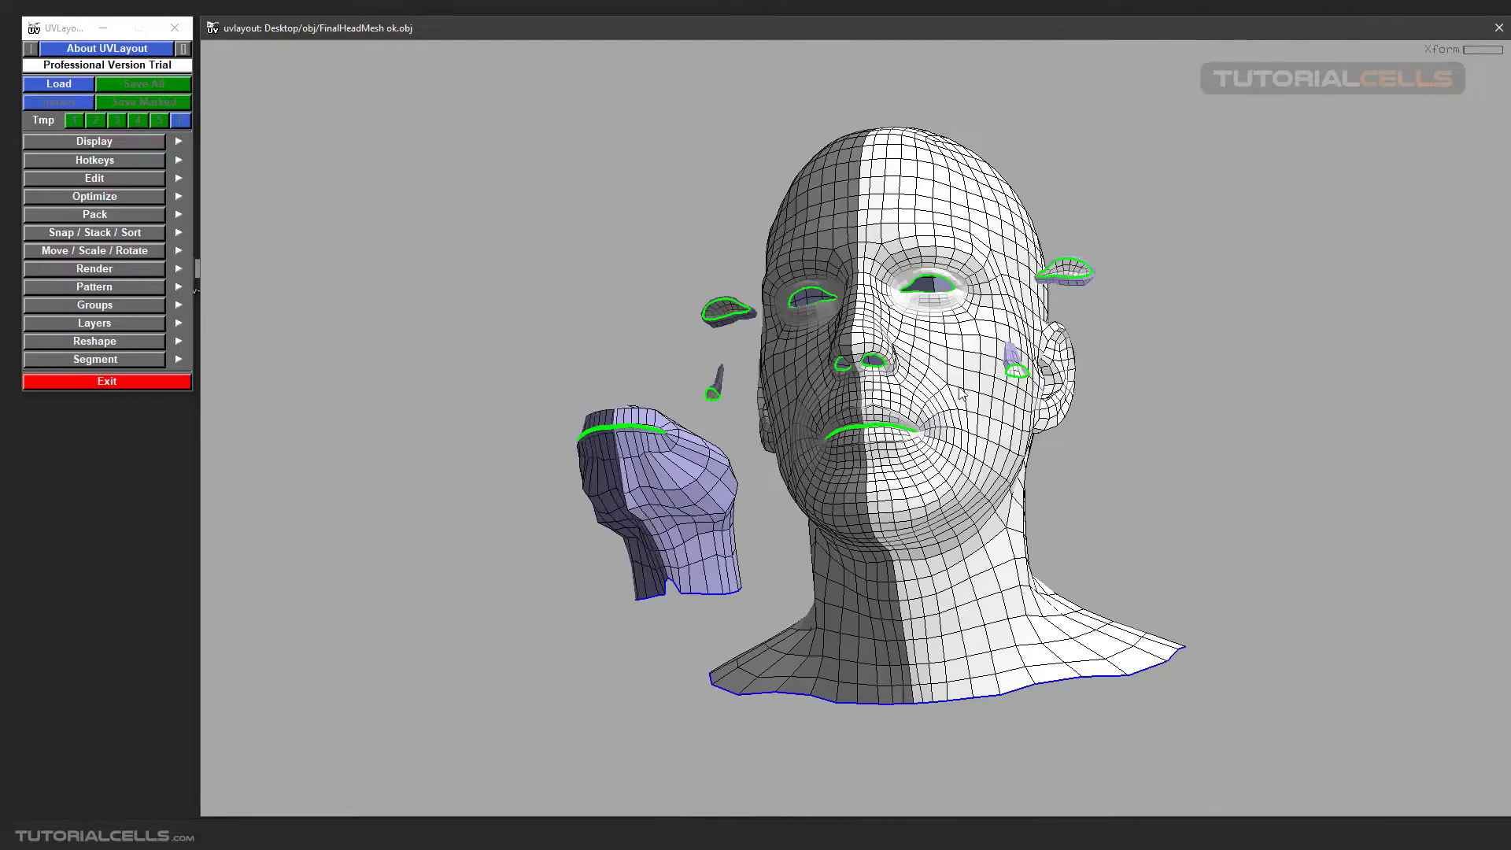
left_click_drag(1047, 369, 882, 397)
right_click_drag(858, 444, 885, 409)
left_click_drag(885, 409, 898, 449)
key("c")
right_click_drag(897, 449, 888, 500)
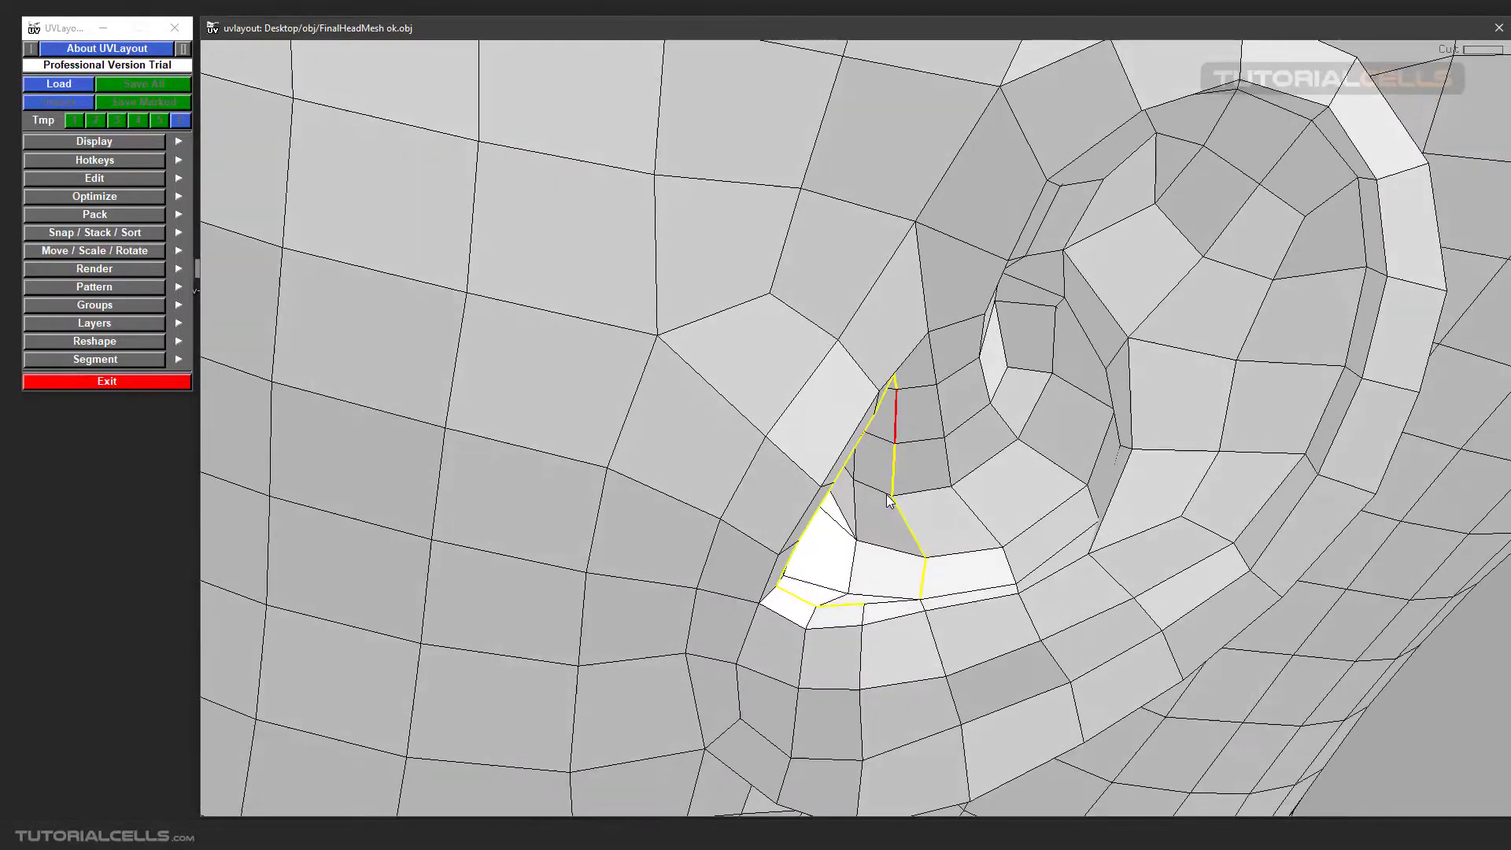
right_click_drag(894, 551, 884, 583)
left_click_drag(884, 583, 894, 475)
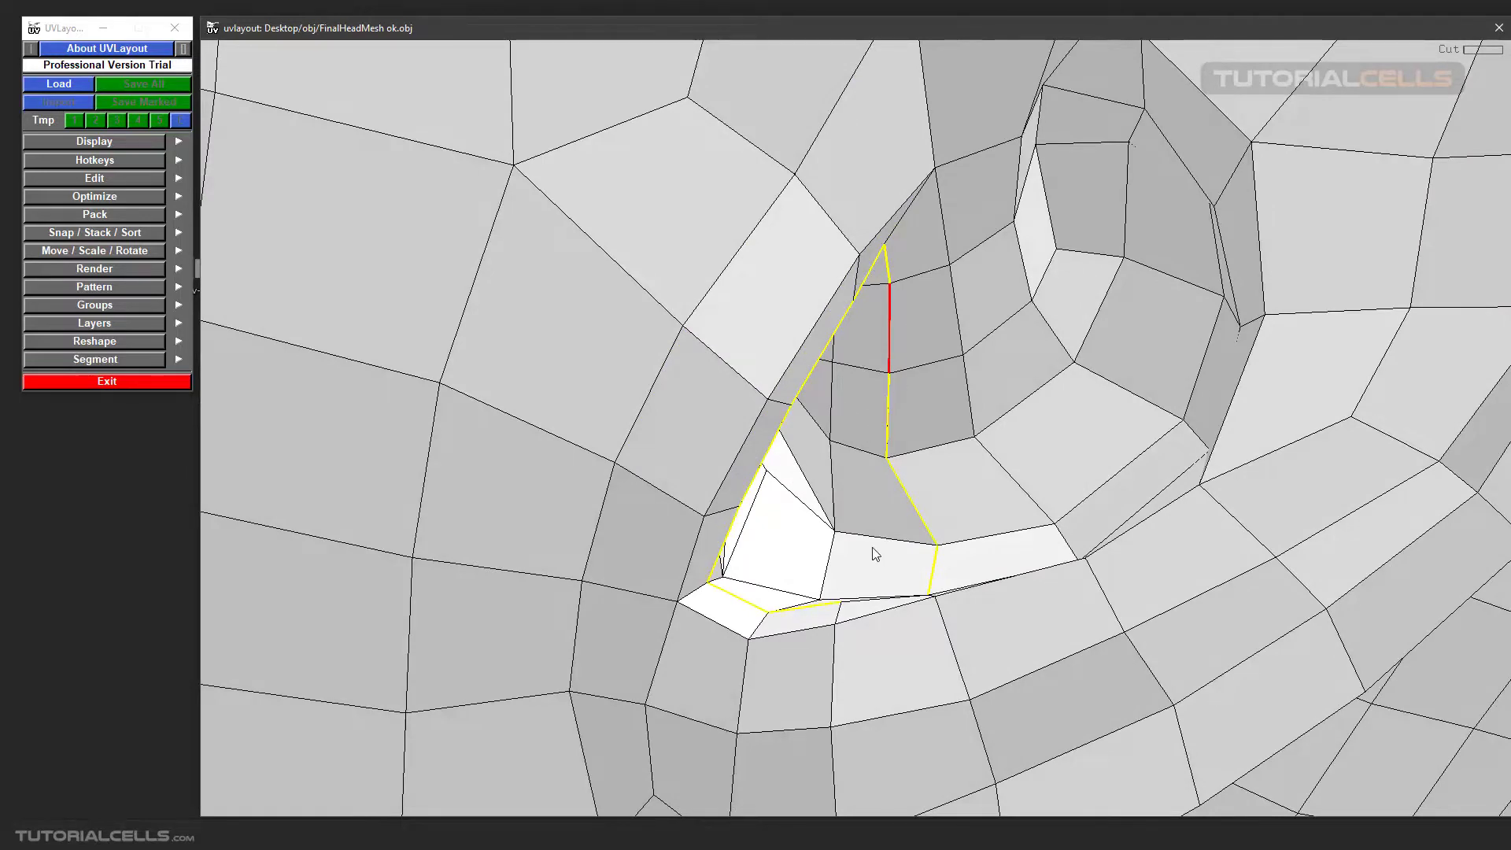
left_click_drag(870, 571, 863, 621)
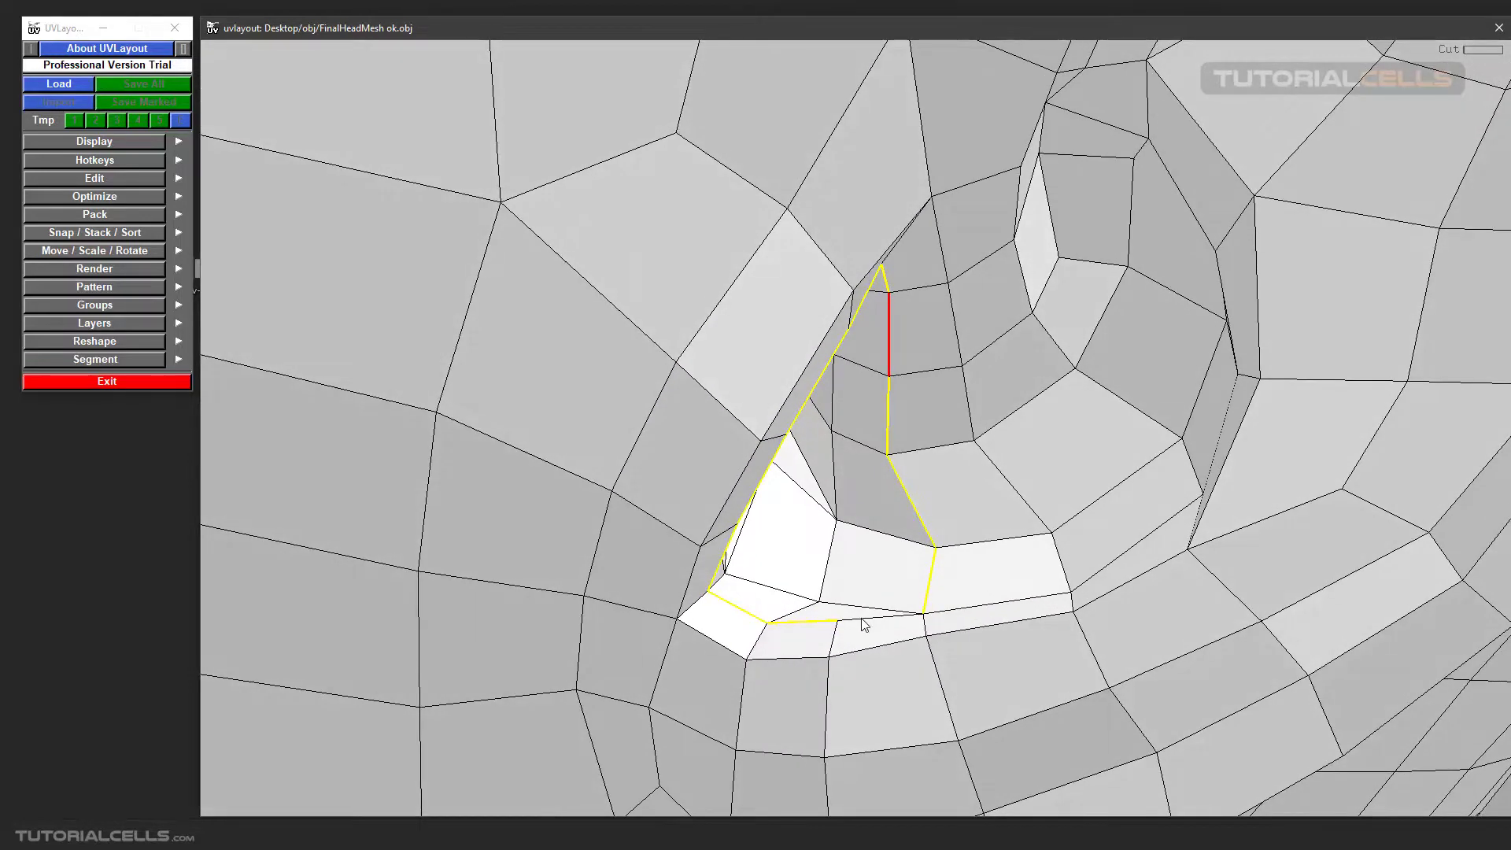
key("c")
right_click_drag(870, 314, 853, 442)
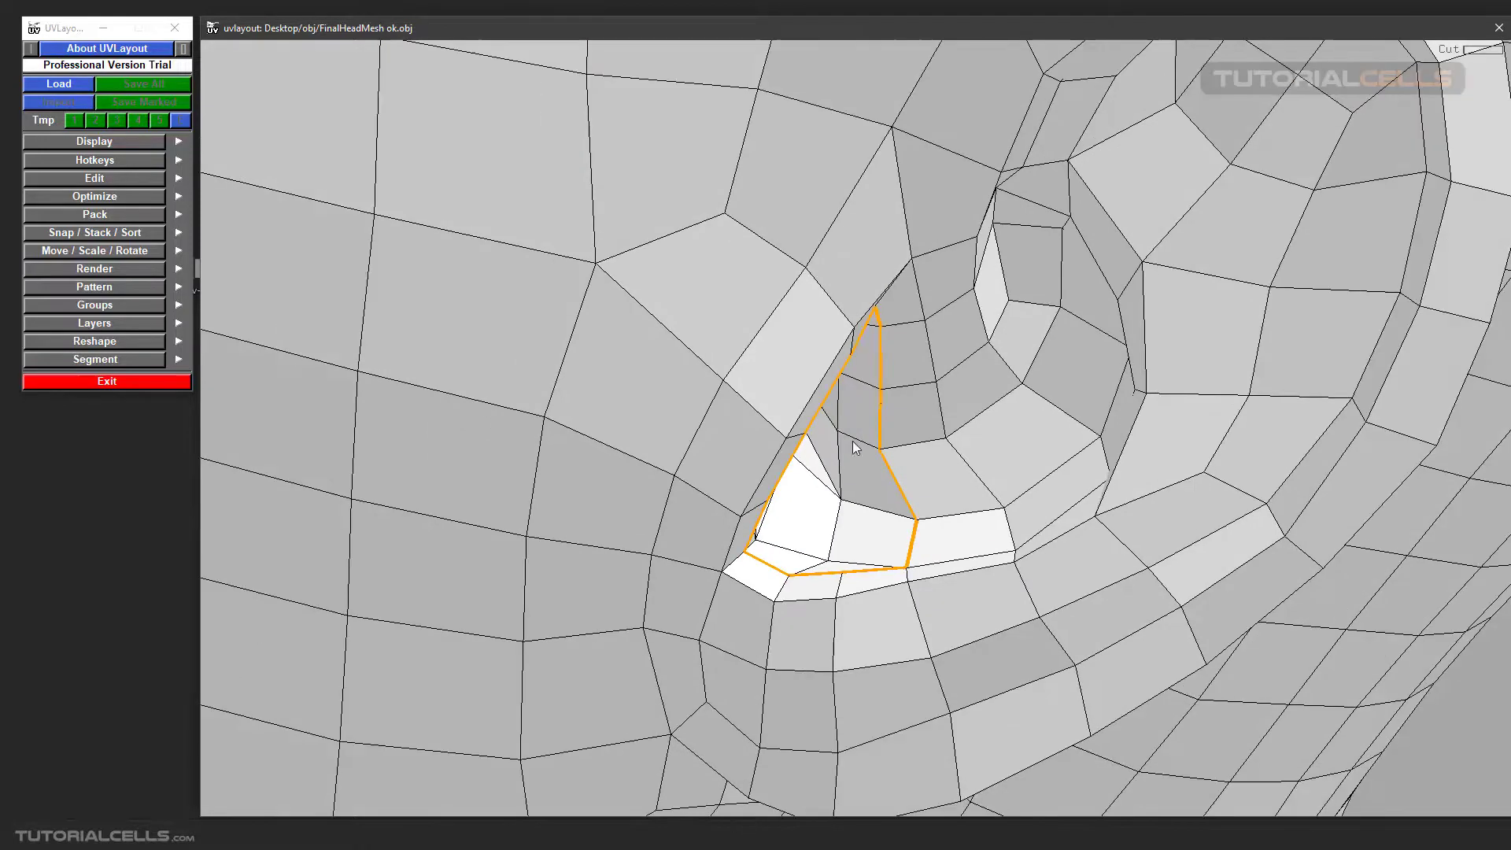
scroll(842, 490, "down", 1)
key("Return")
Detach the ear canal pieces on both sides of the head and move each one behind the neck.
scroll(850, 464, "down", 5)
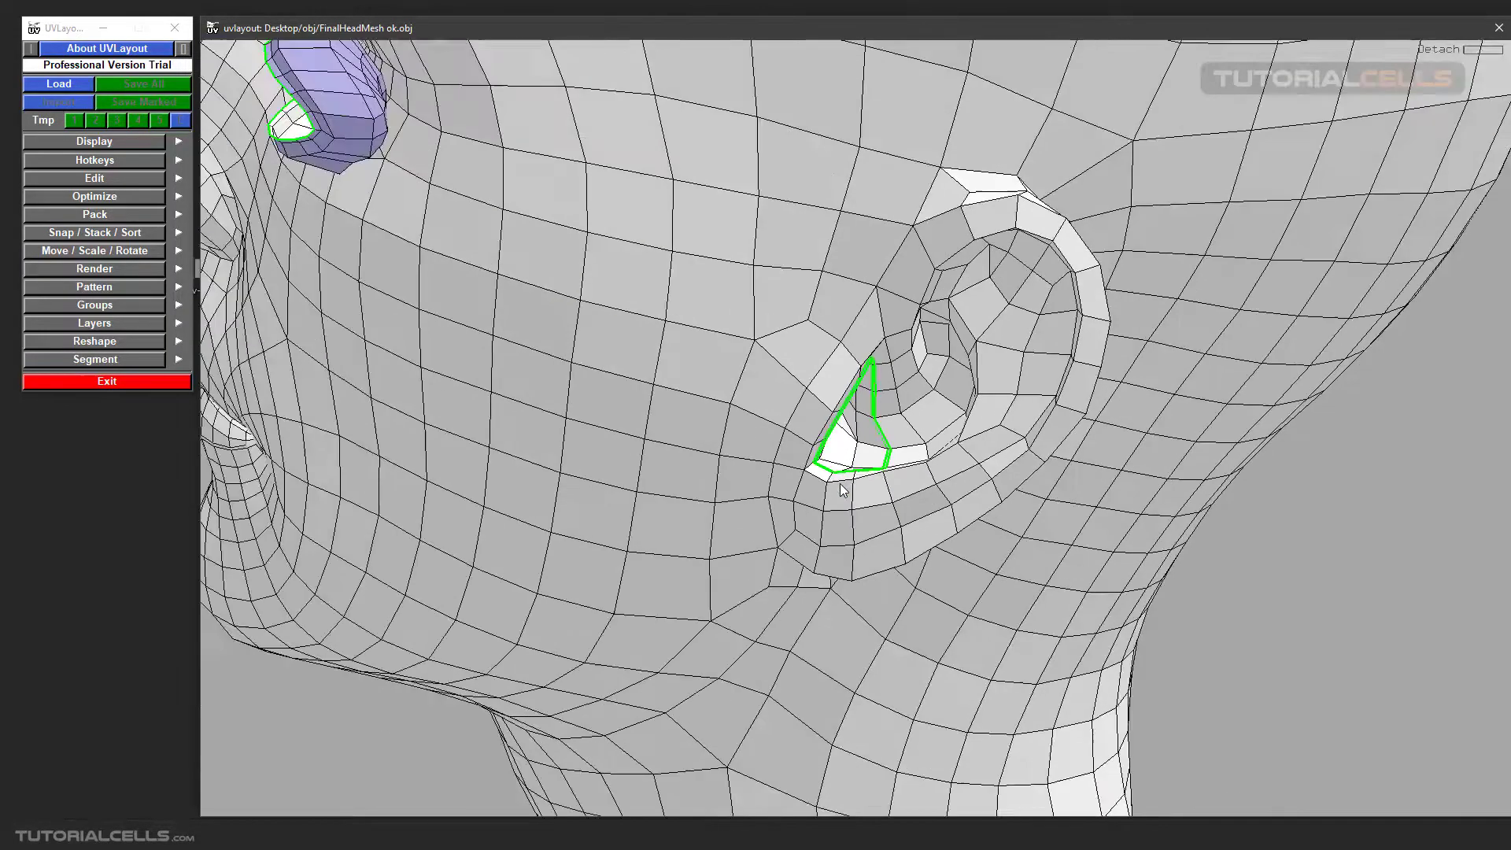
key("space")
middle_click_drag(860, 433, 1244, 572)
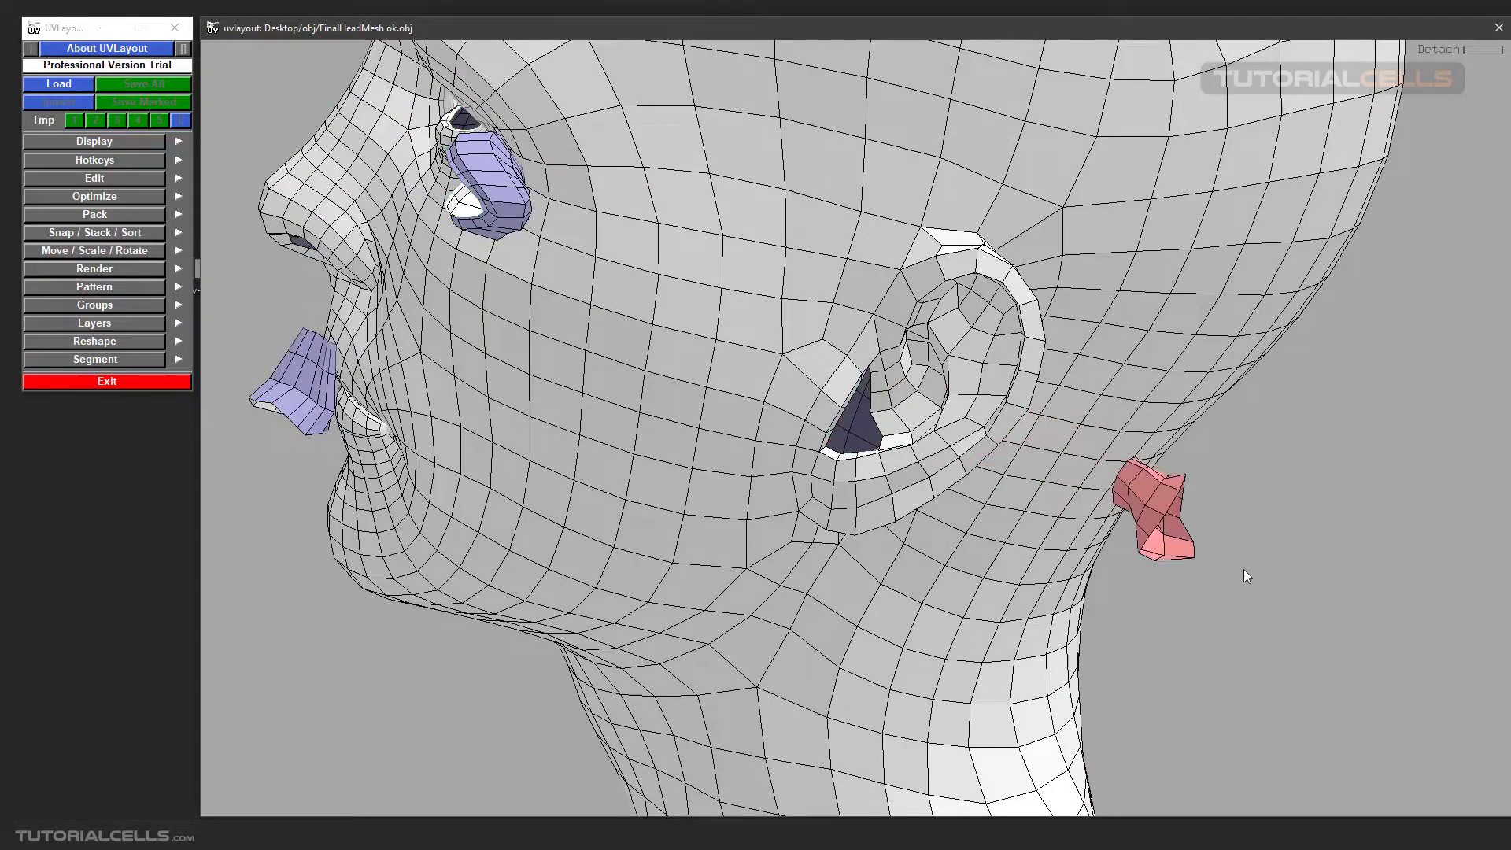
scroll(1231, 576, "down", 1)
scroll(1229, 576, "down", 1)
left_click_drag(1230, 576, 969, 395)
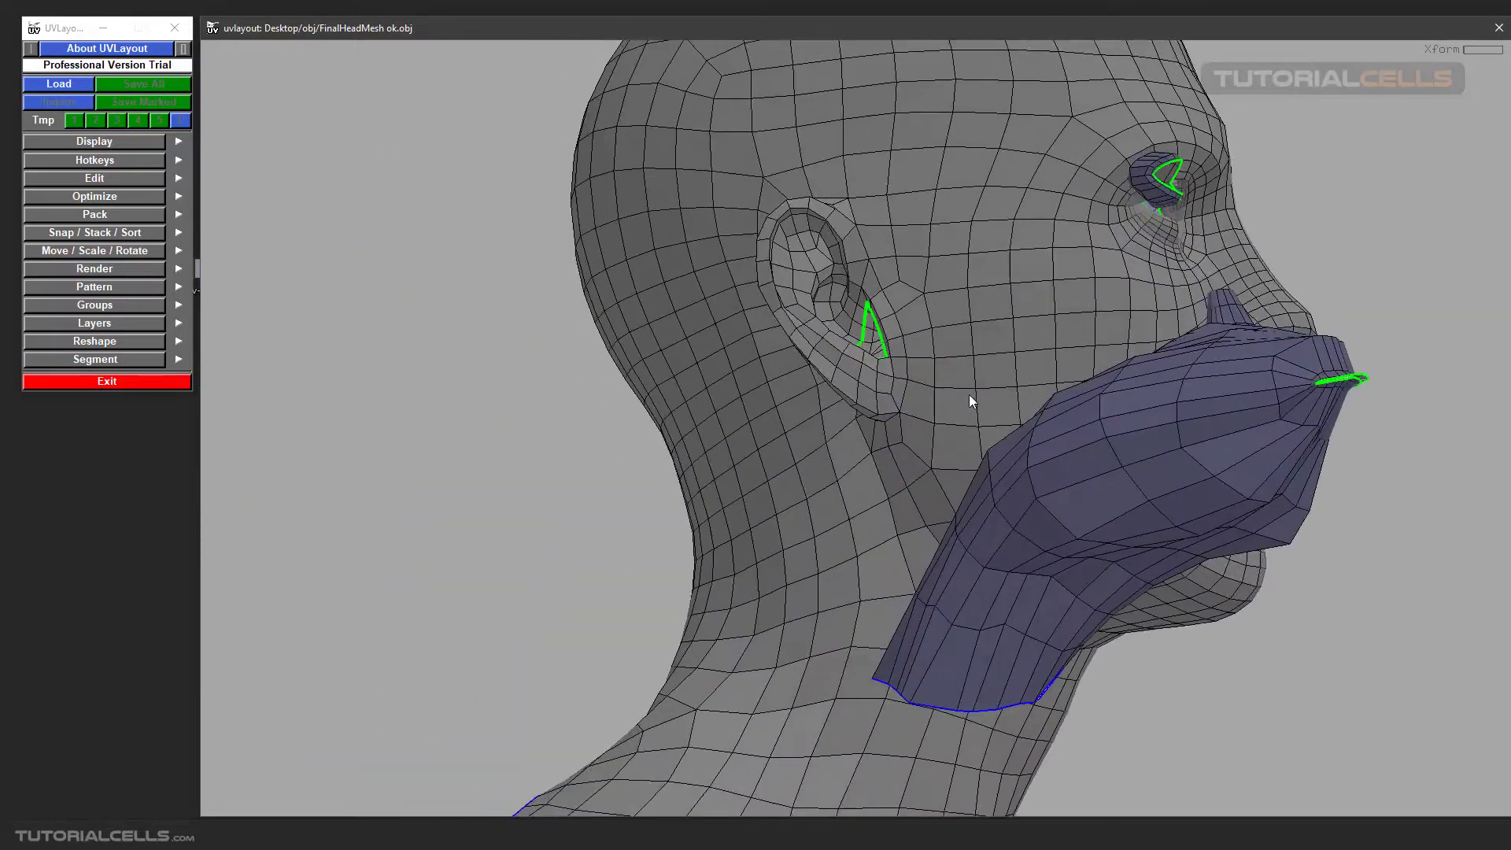
key("space")
middle_click_drag(871, 339, 397, 447)
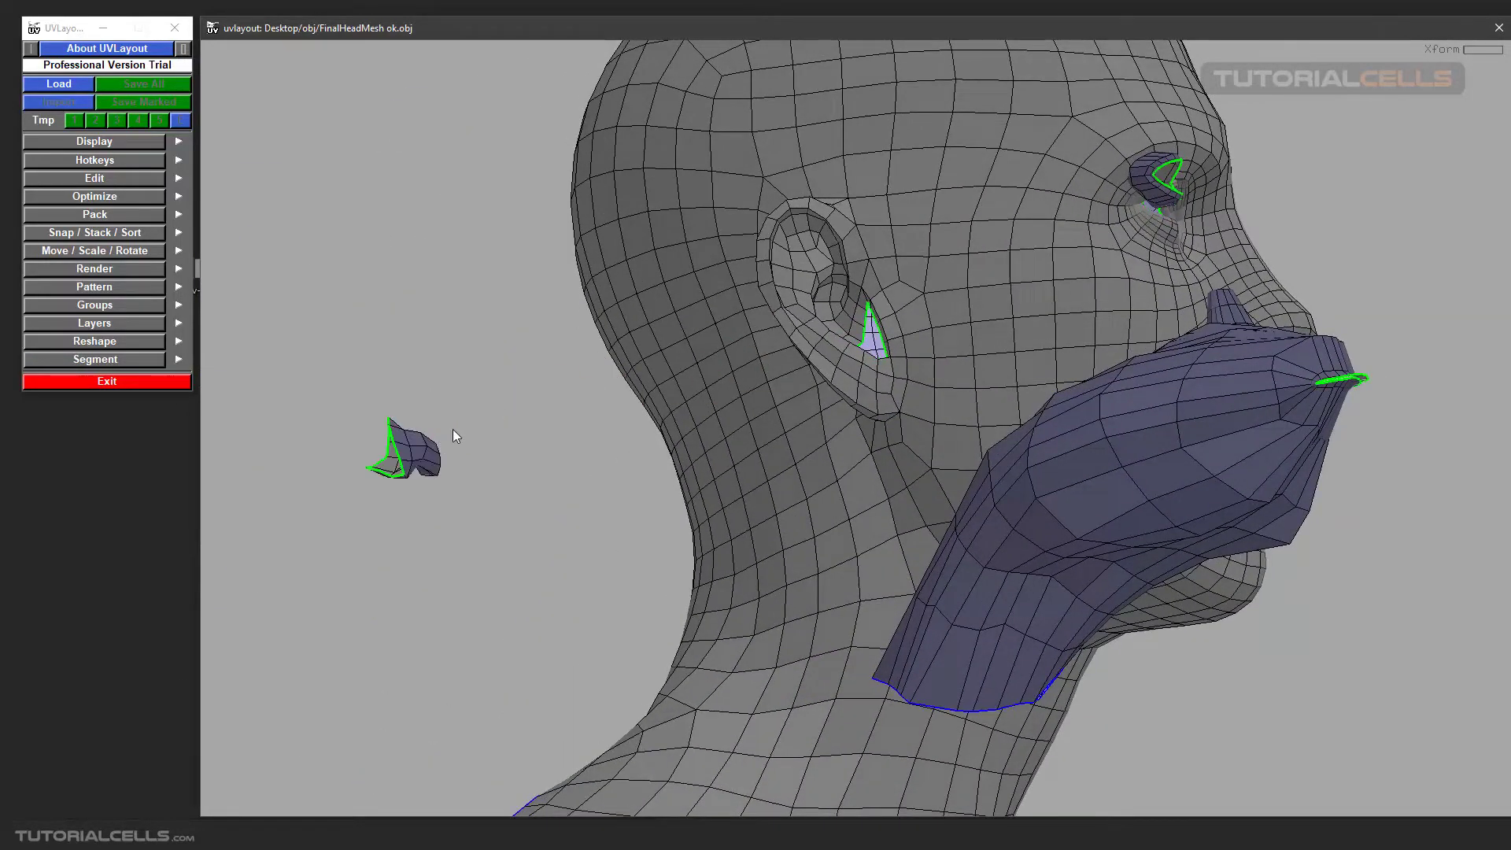
Hide the detached eye socket, nostril, mouth and ear canal pieces so only the head shell remains in view.
scroll(451, 428, "down", 5)
left_click_drag(990, 294, 753, 357)
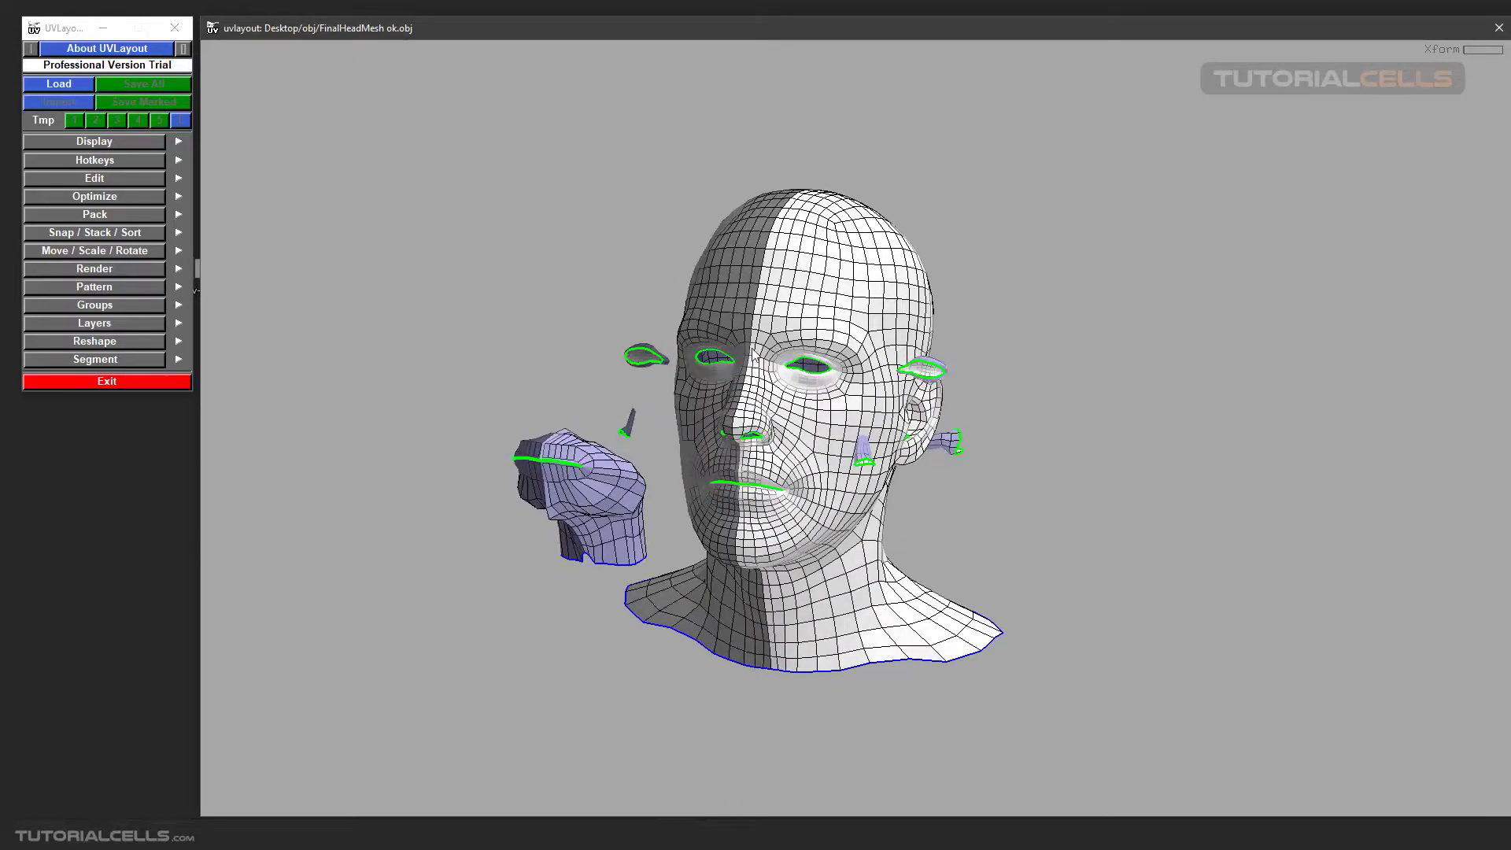
right_click_drag(865, 366, 939, 375)
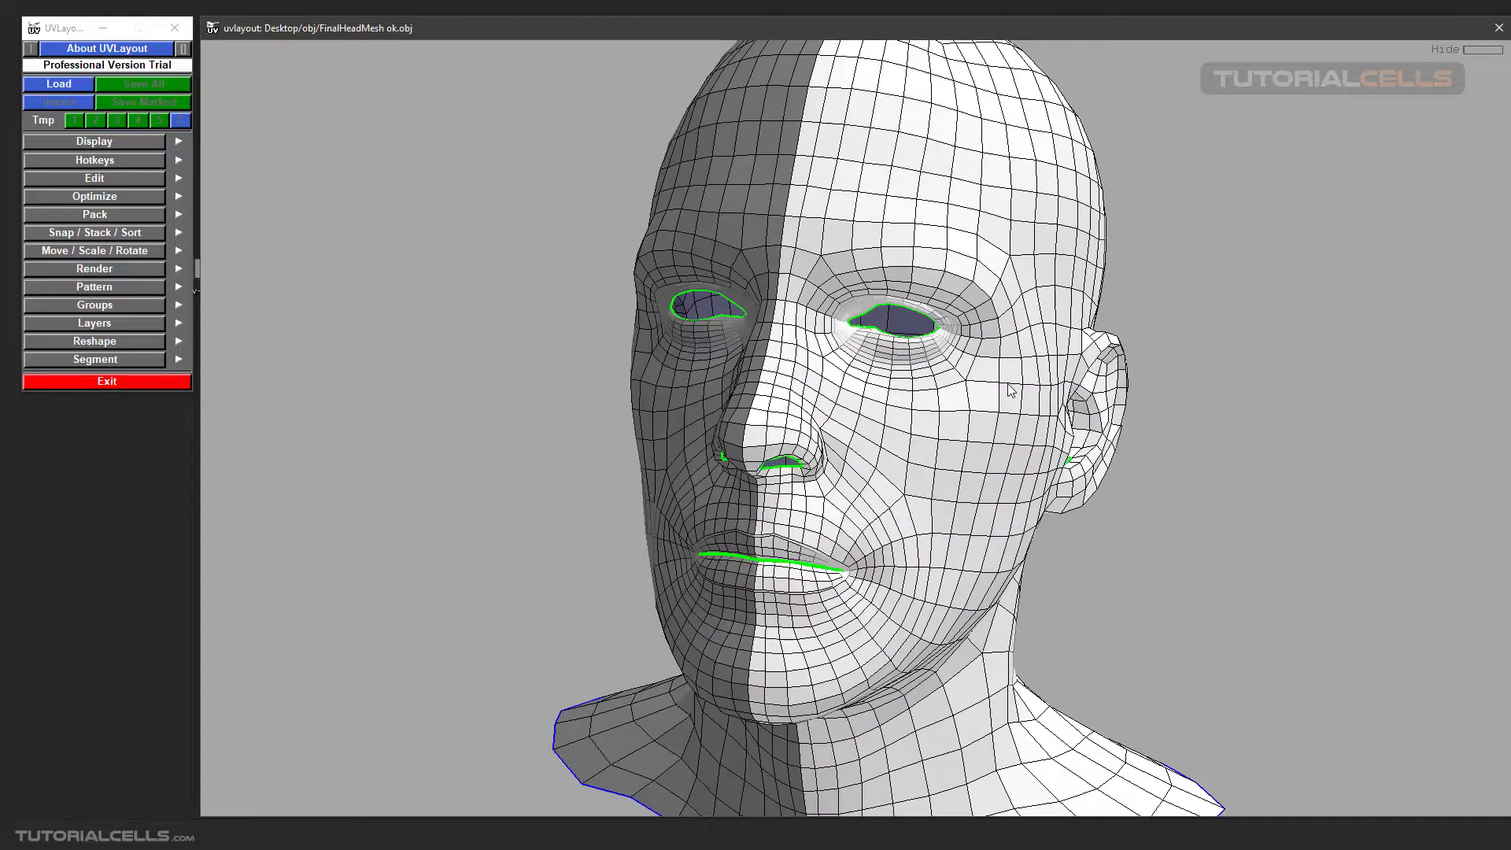
Mark a cut seam along the centre line at the back of the head, starting at the neck's base edge.
left_click_drag(1008, 385, 788, 385)
right_click_drag(788, 390, 901, 432)
left_click_drag(900, 432, 887, 503)
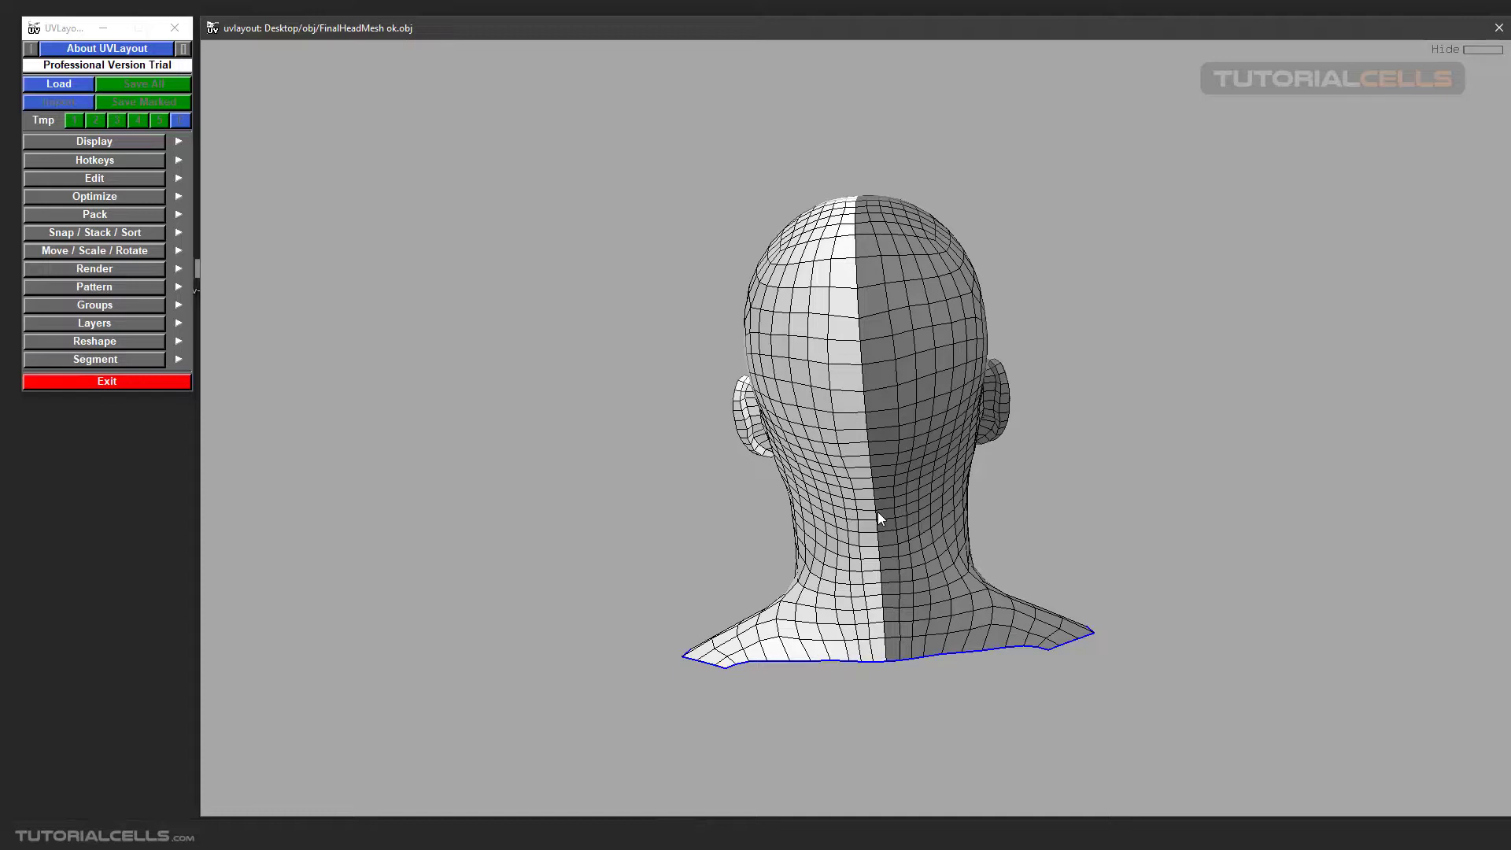
left_click_drag(879, 518, 877, 582)
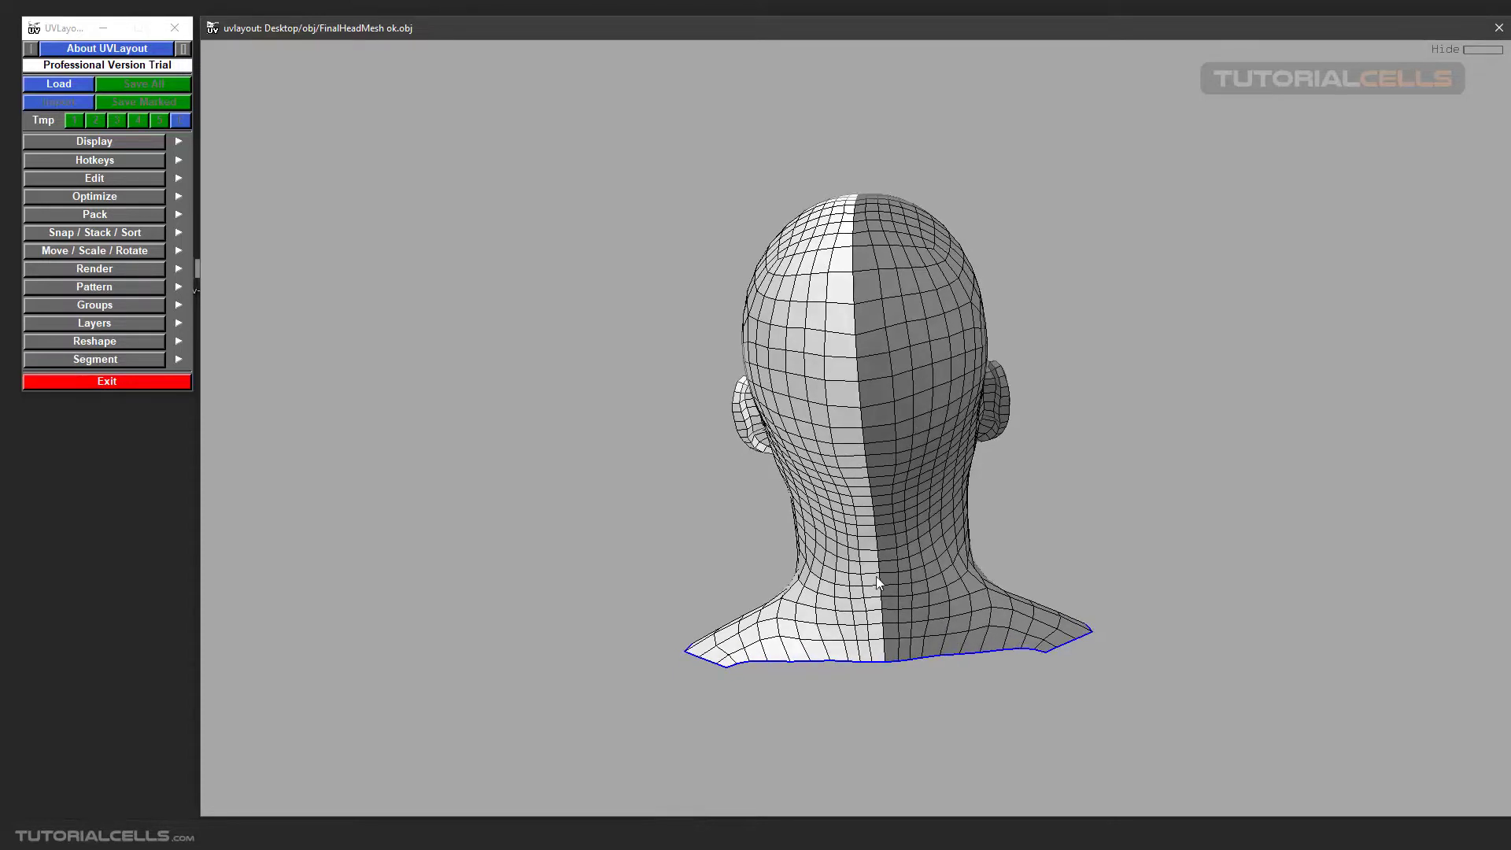
left_click_drag(862, 249, 861, 309)
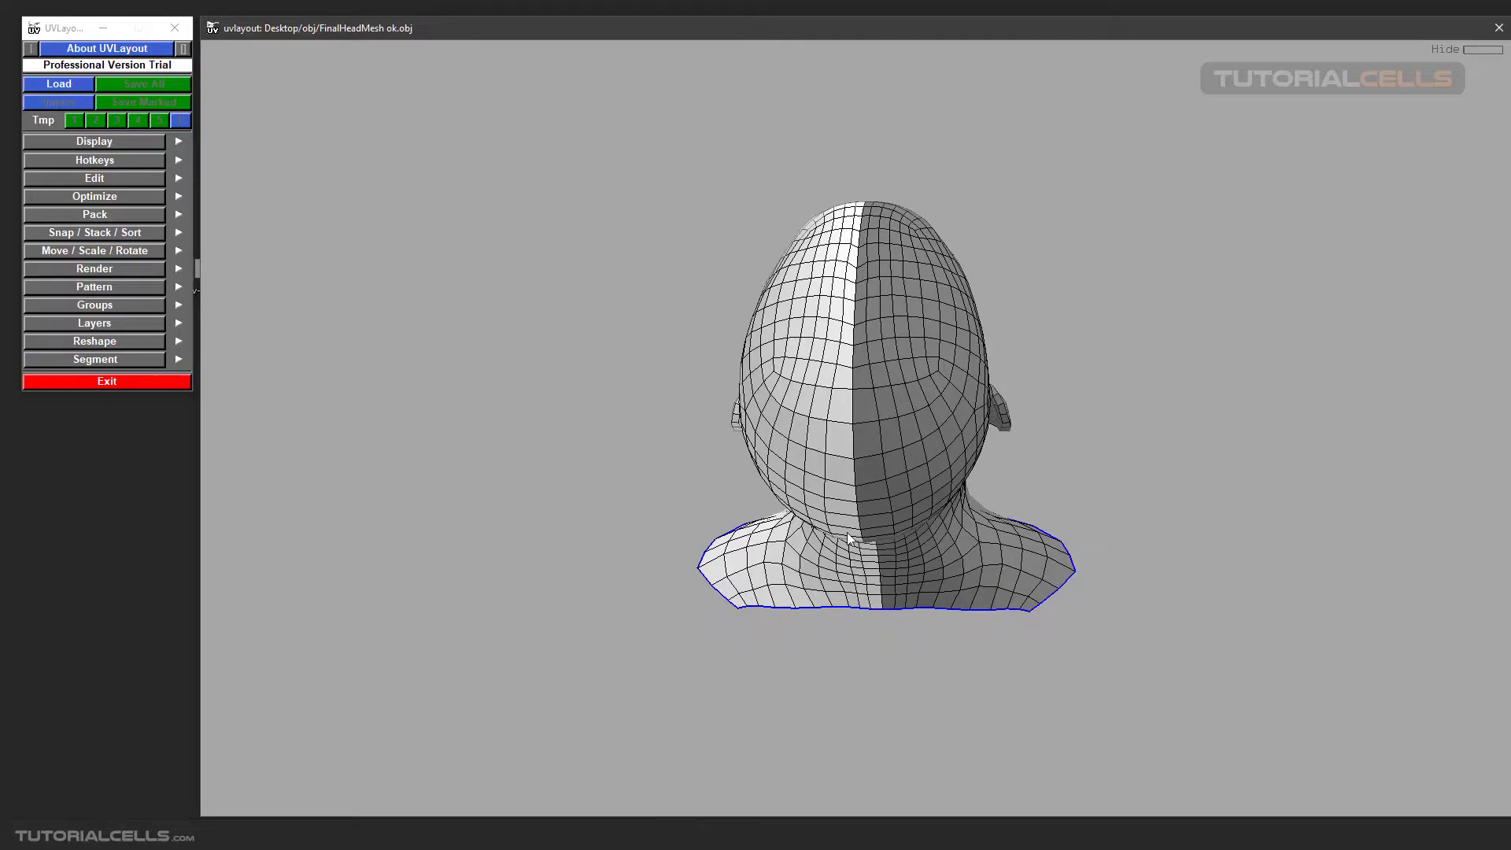
left_click_drag(848, 537, 845, 433)
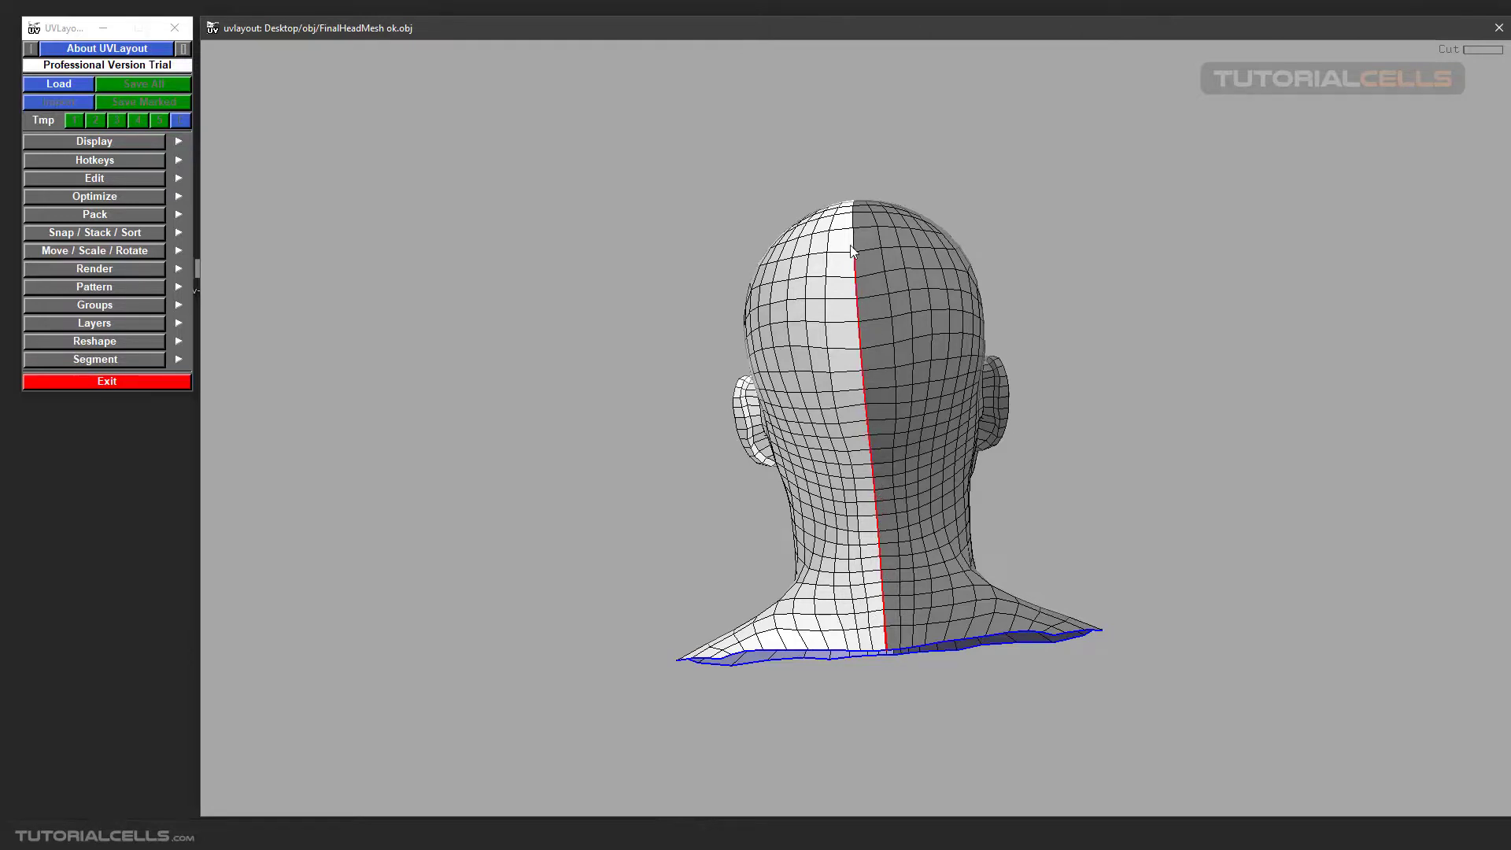
Extend the centre-line seam up over the crown and untag the surplus edge at its front end.
left_click_drag(859, 216, 854, 320)
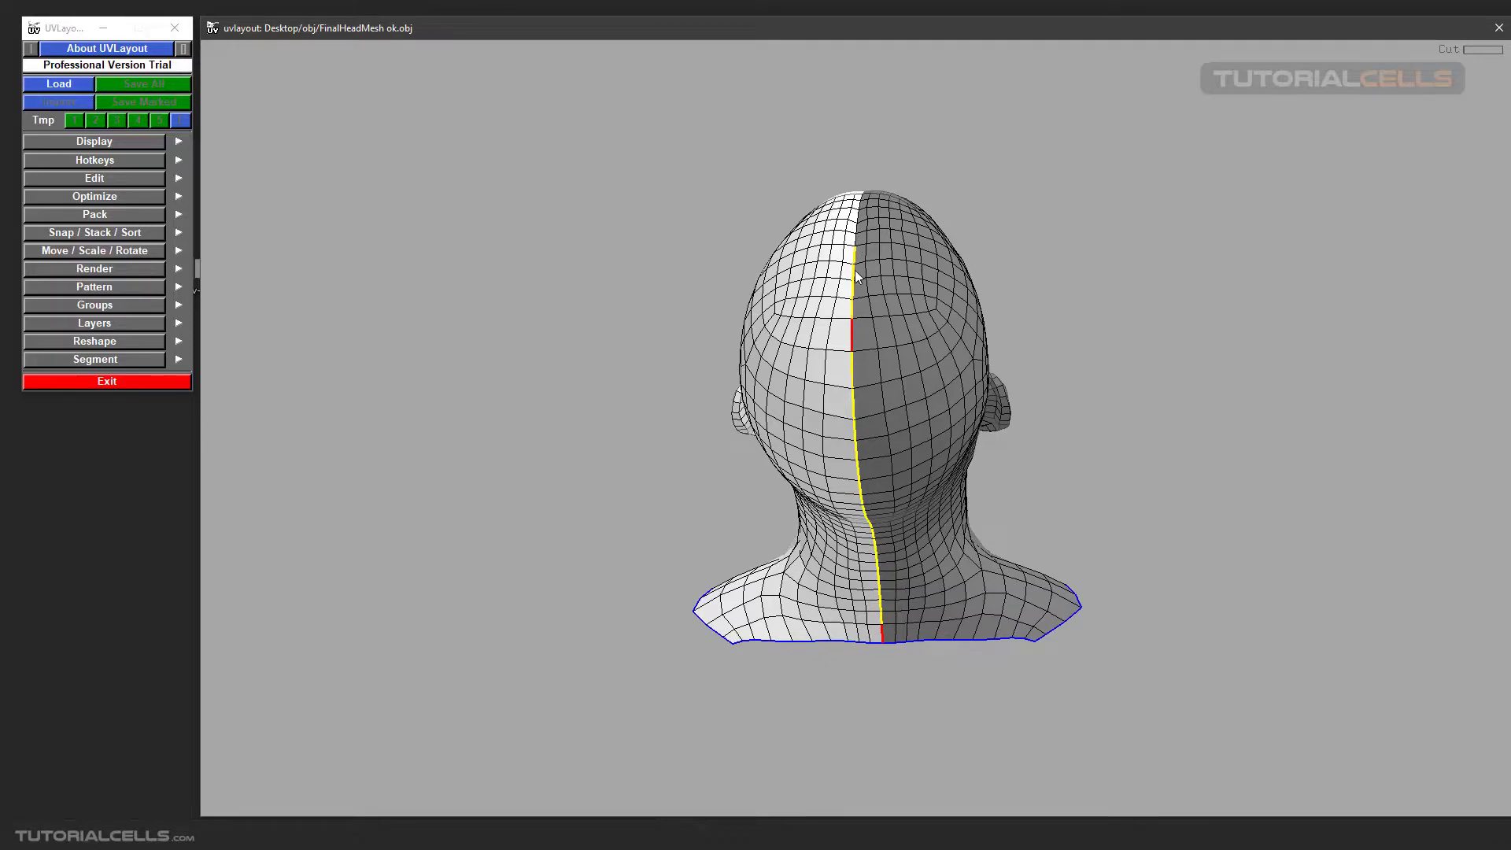
left_click_drag(855, 271, 856, 301)
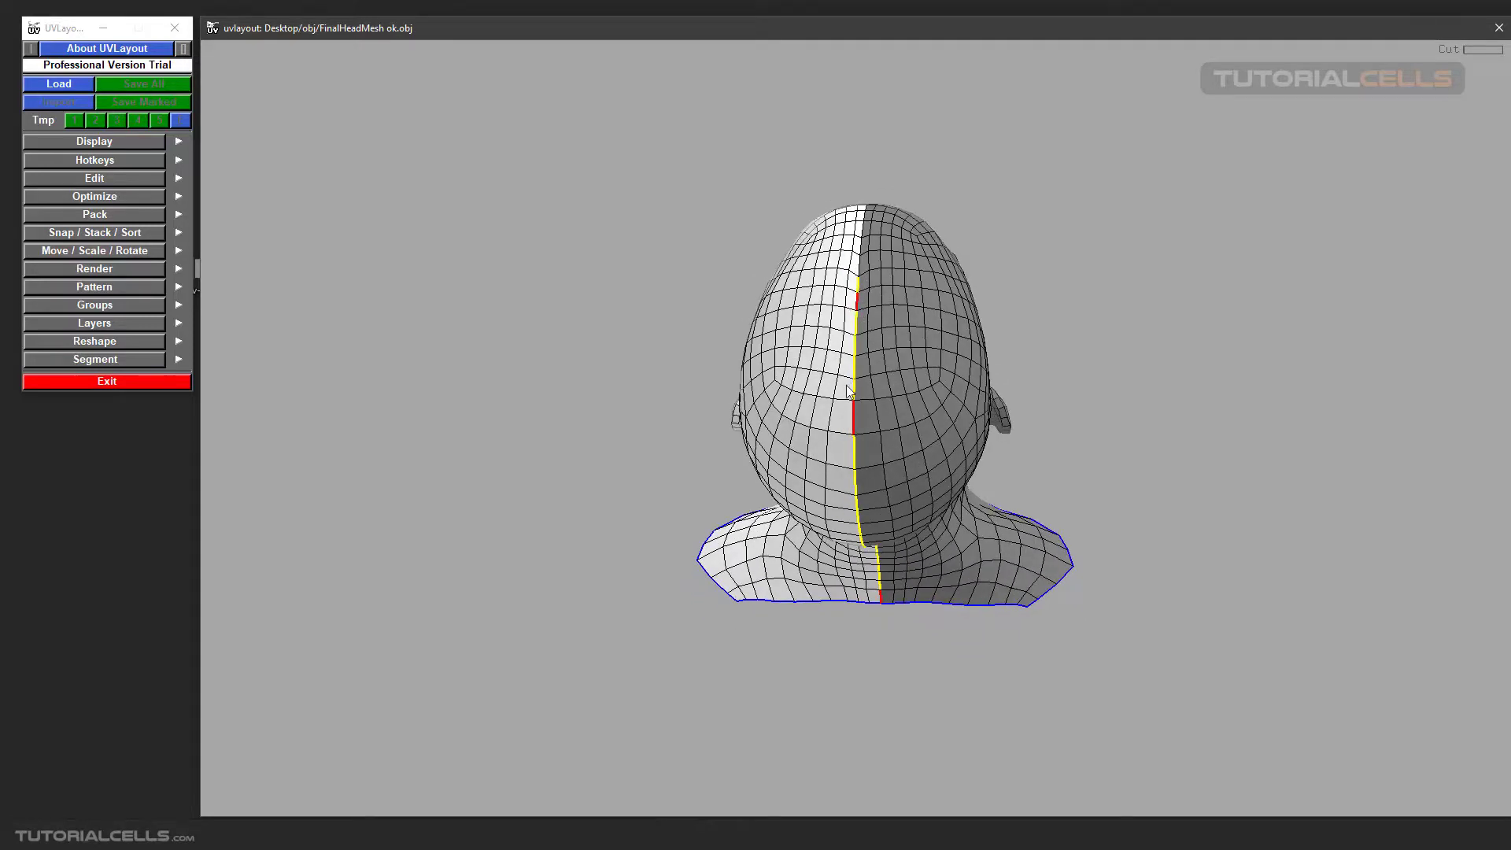
left_click_drag(833, 456, 874, 326)
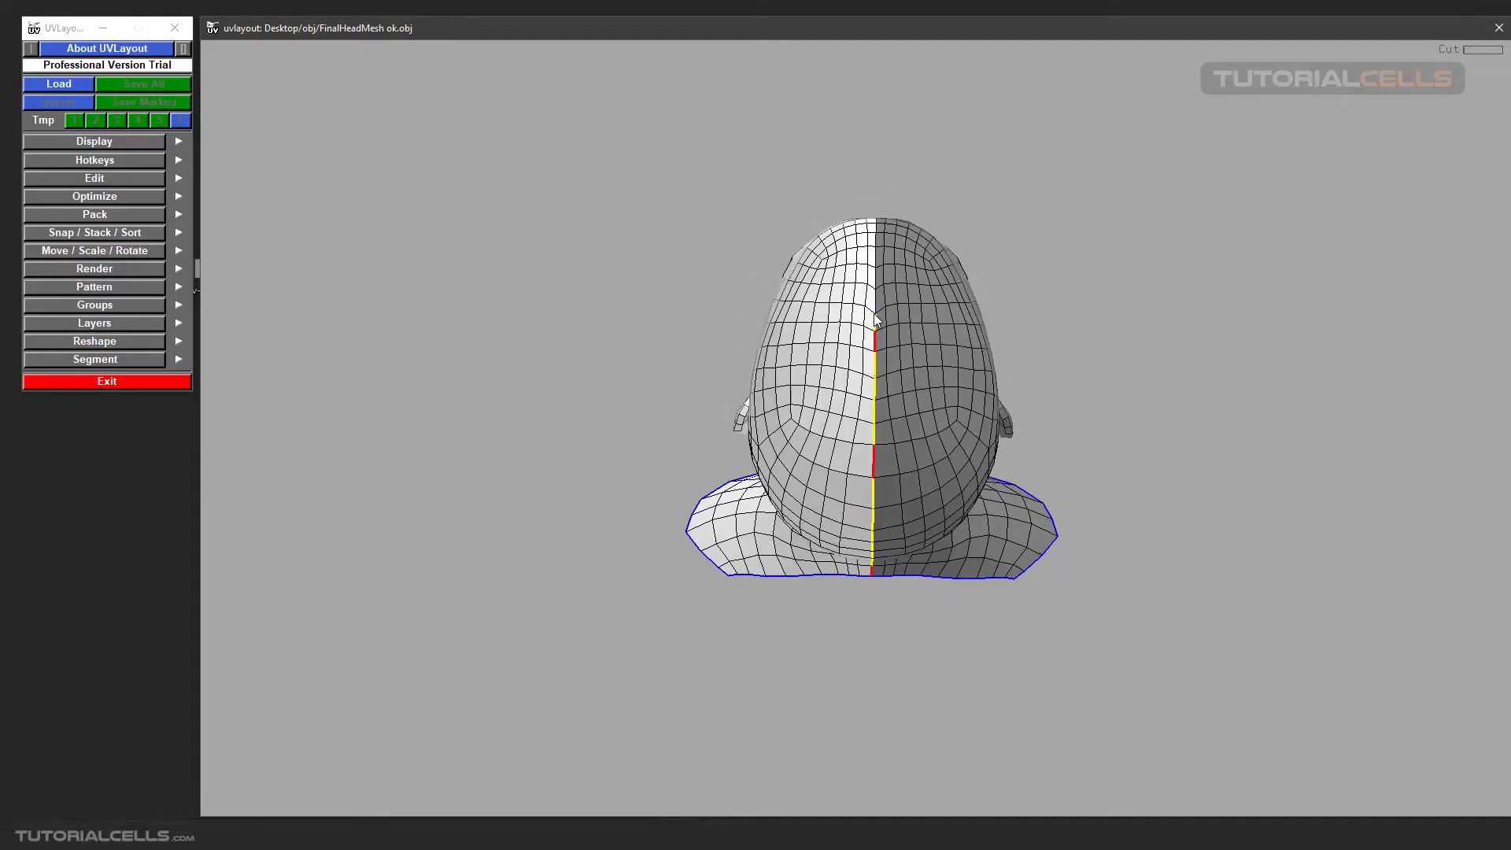
scroll(878, 309, "up", 4)
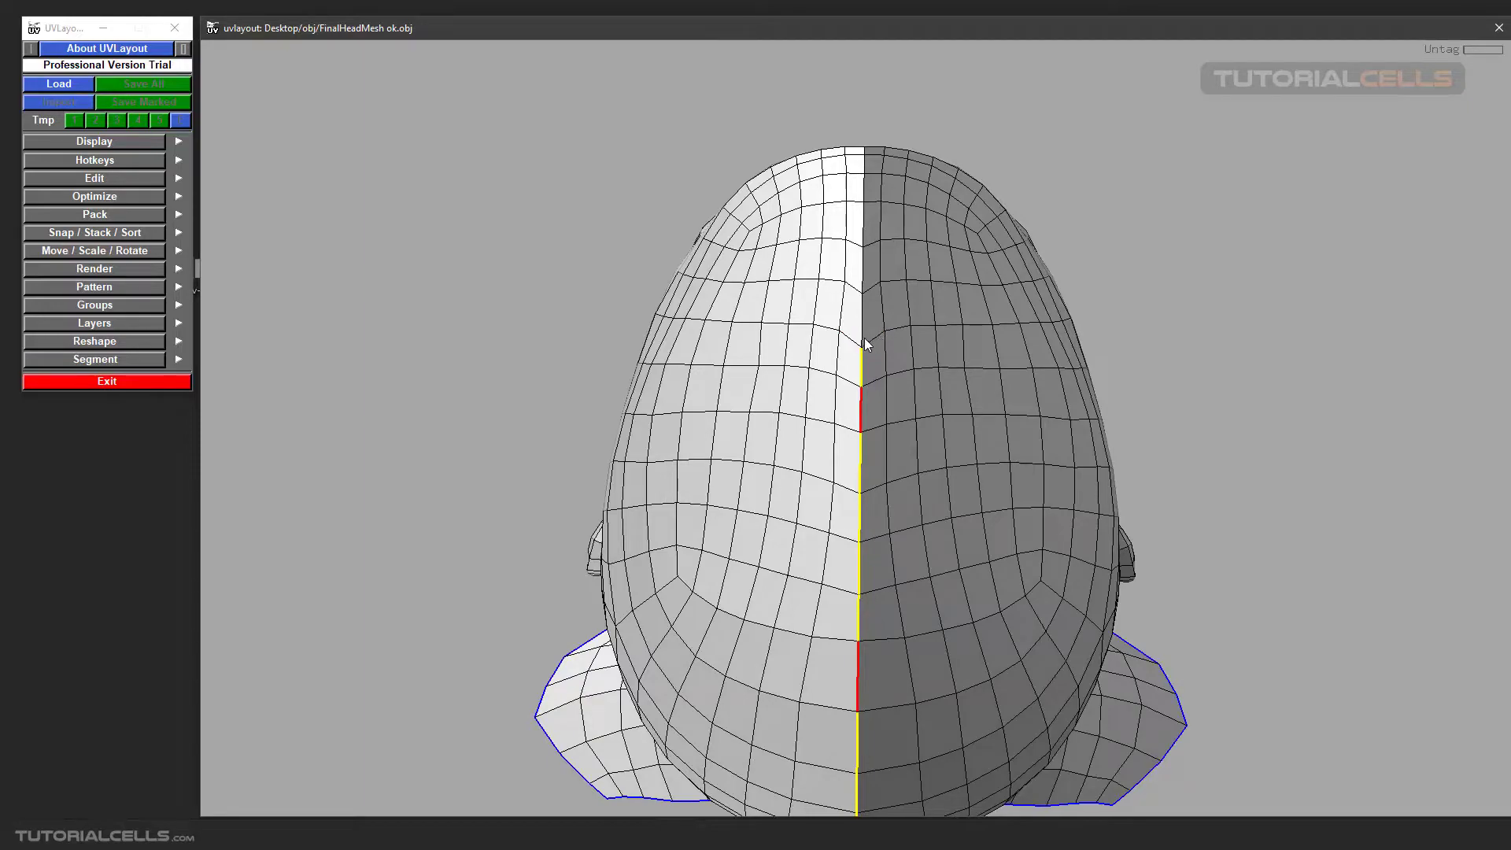
scroll(836, 551, "down", 5)
scroll(836, 546, "up", 6)
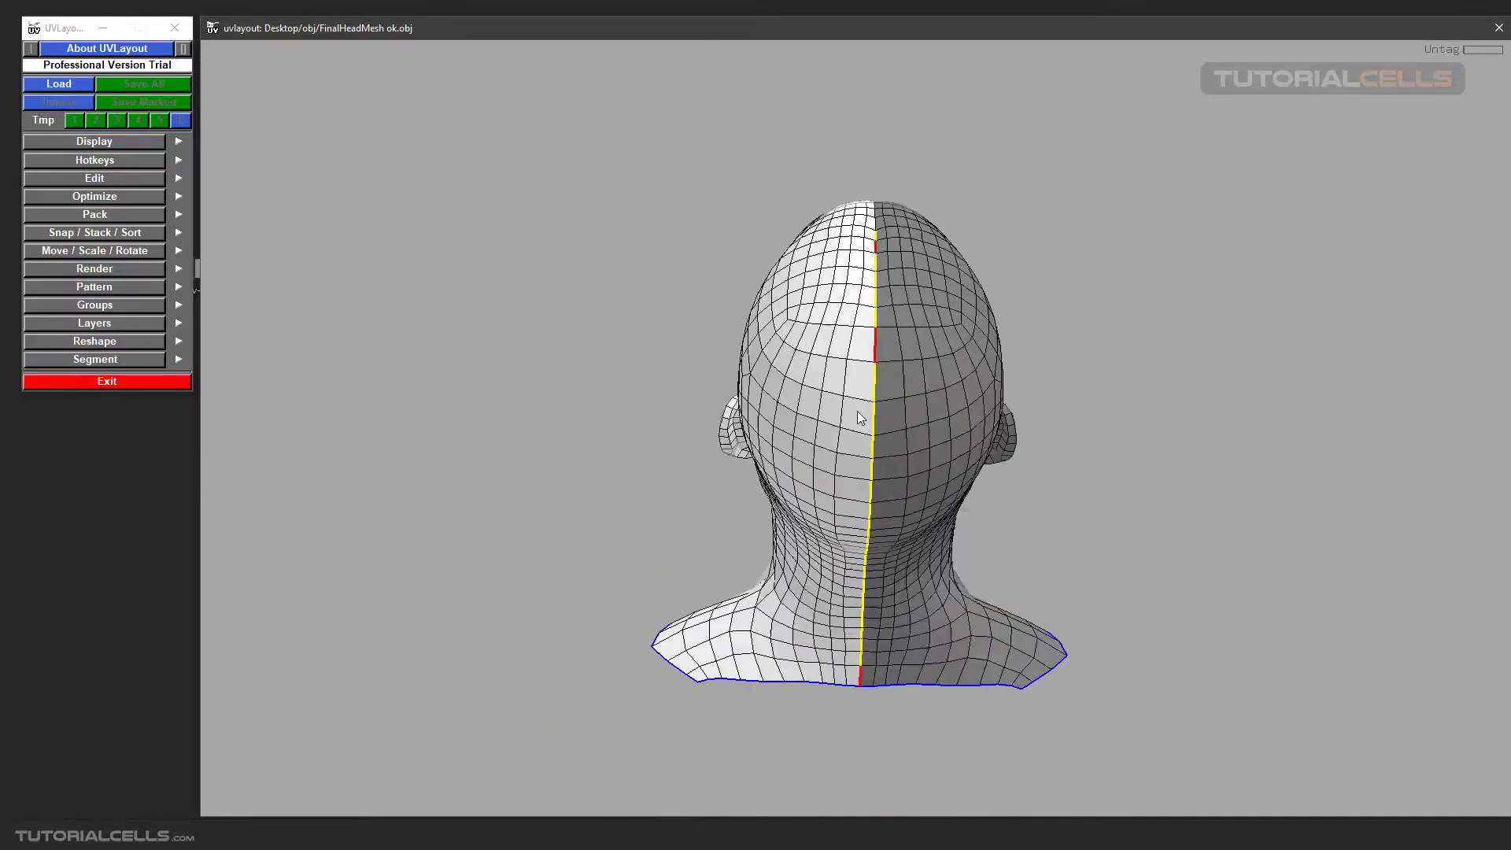
Mark a horizontal seam from the back centre line across the head and over the back of the ear to its outer ridge.
left_click_drag(856, 564, 697, 465)
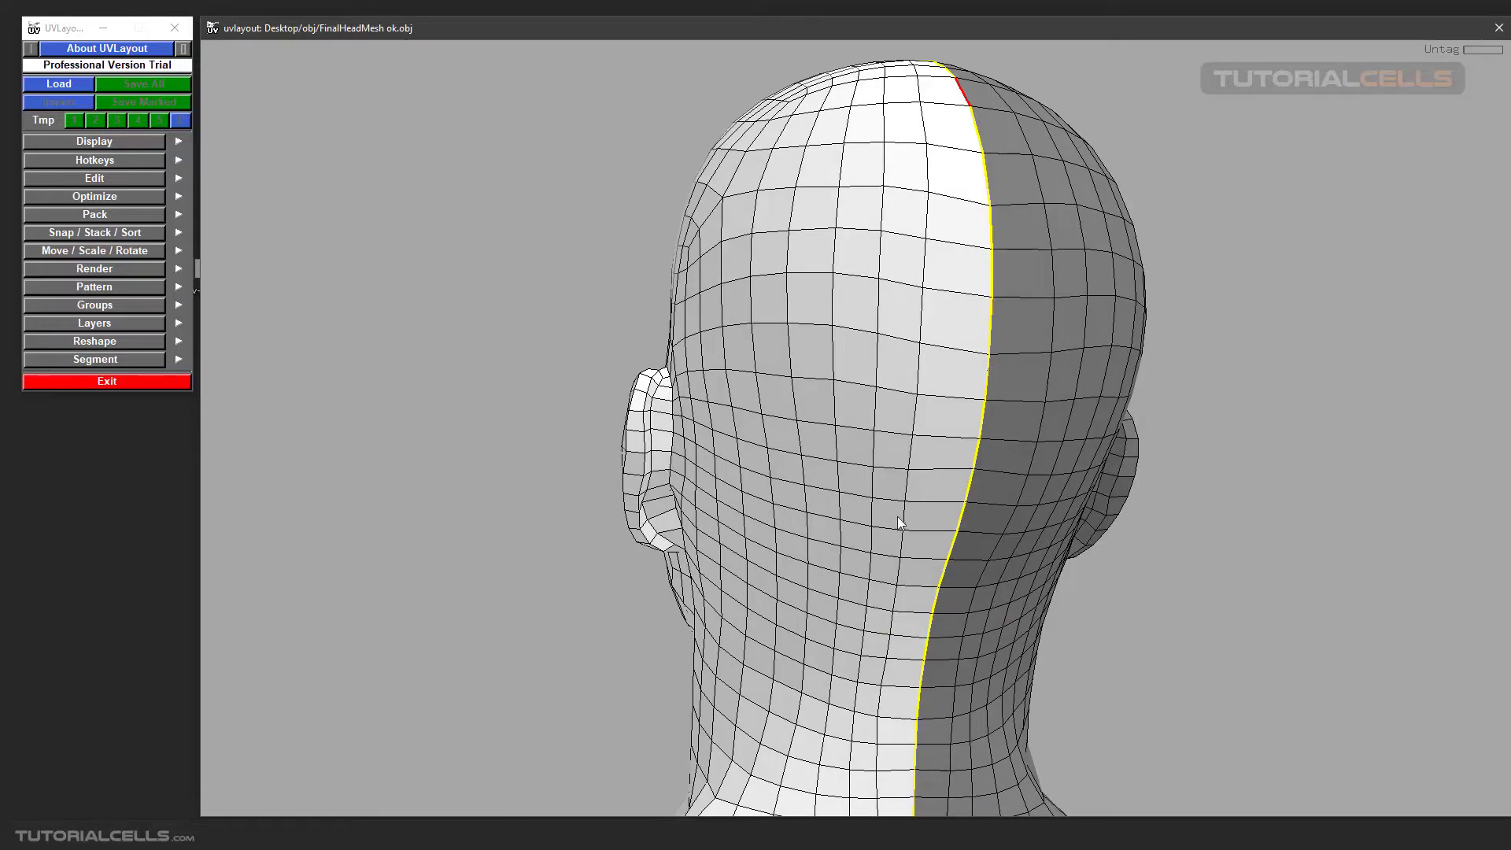
left_click_drag(898, 516, 919, 532)
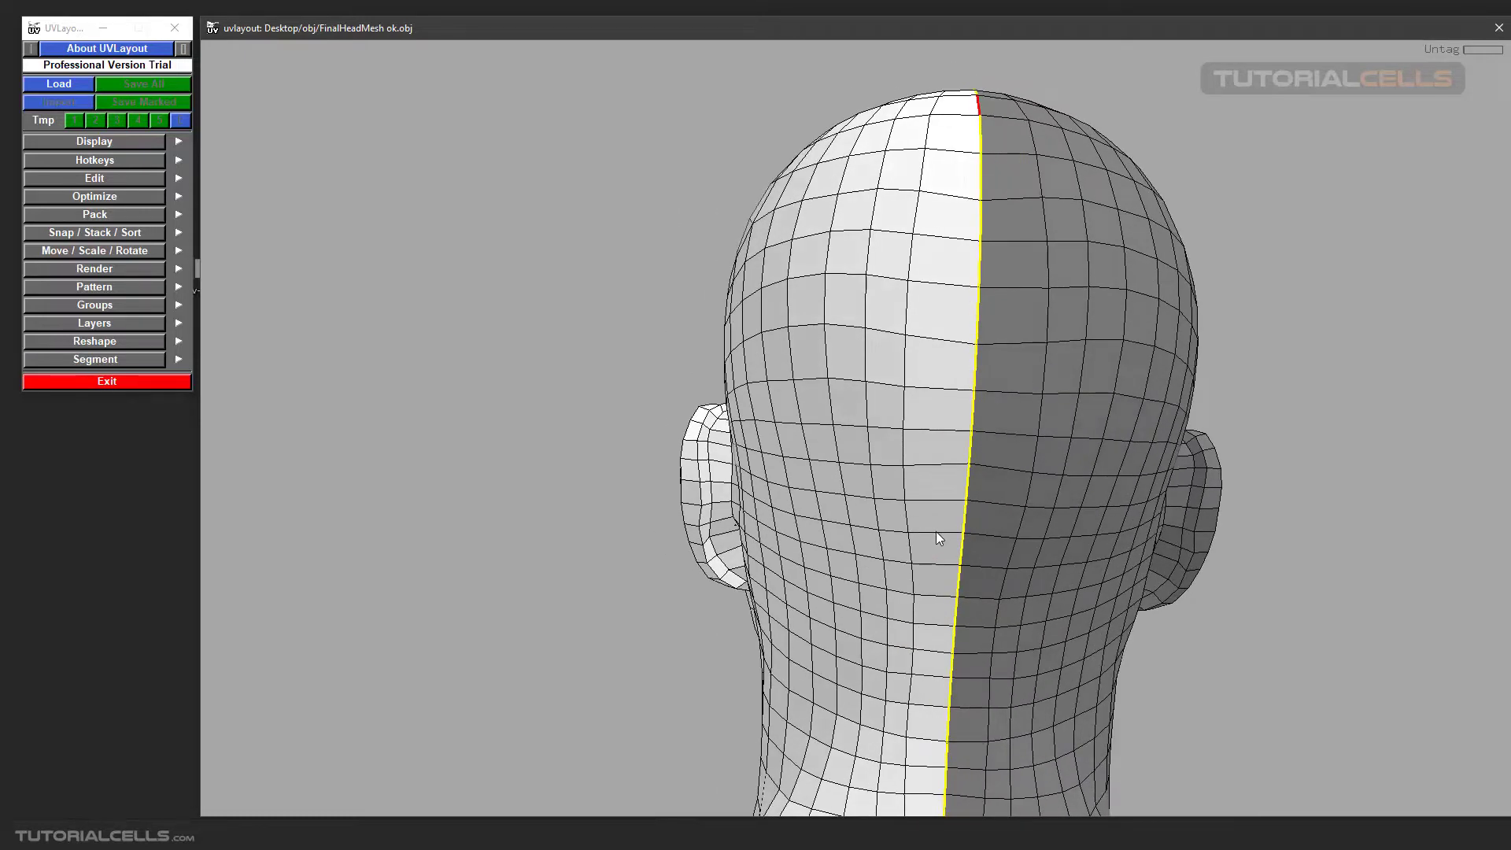
key("c")
key("c")
left_click_drag(761, 507, 758, 511)
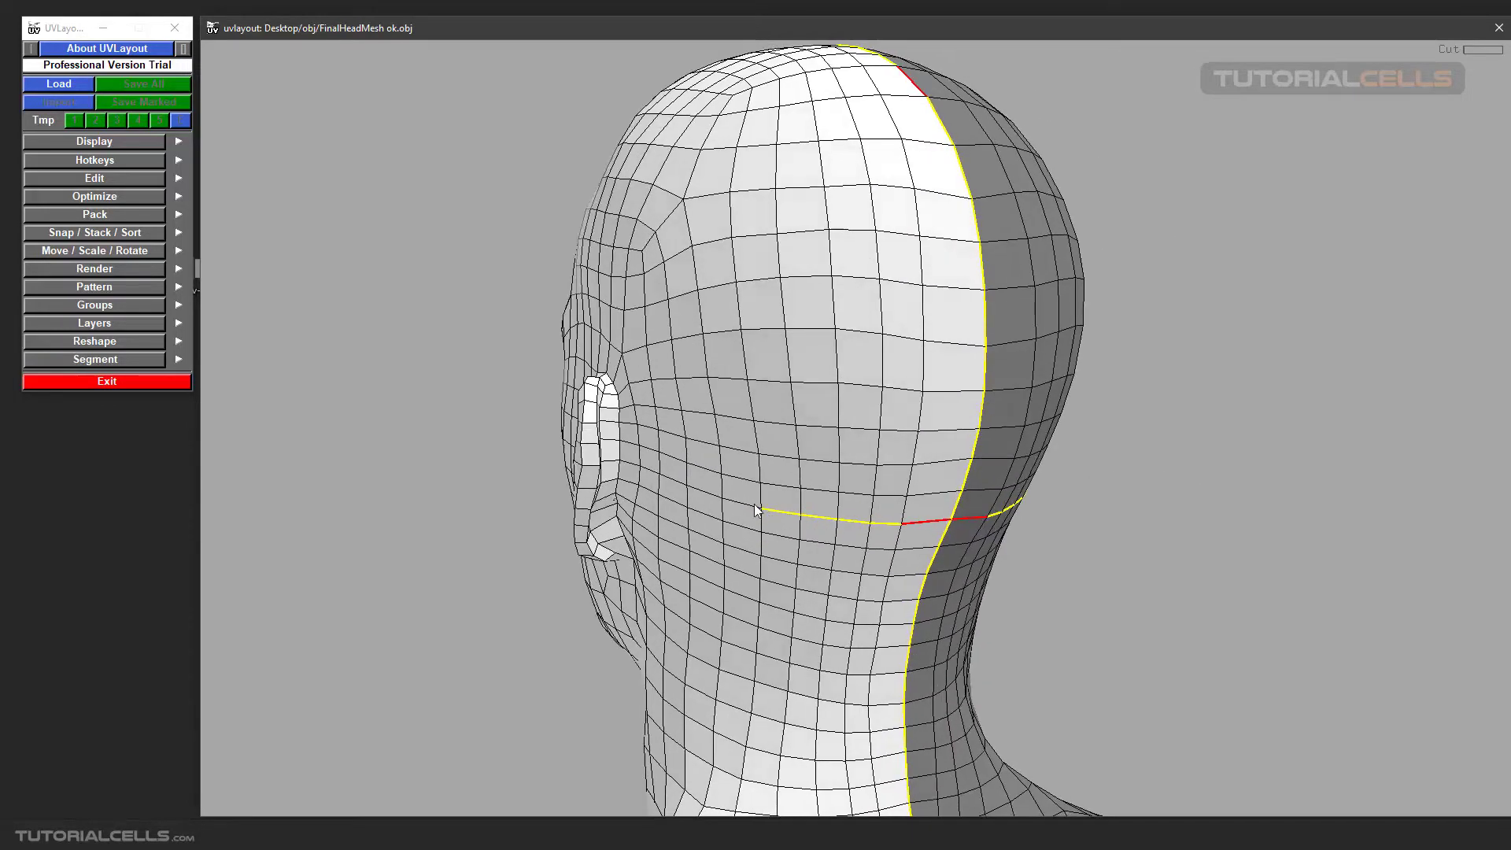
key("c")
scroll(673, 518, "up", 5)
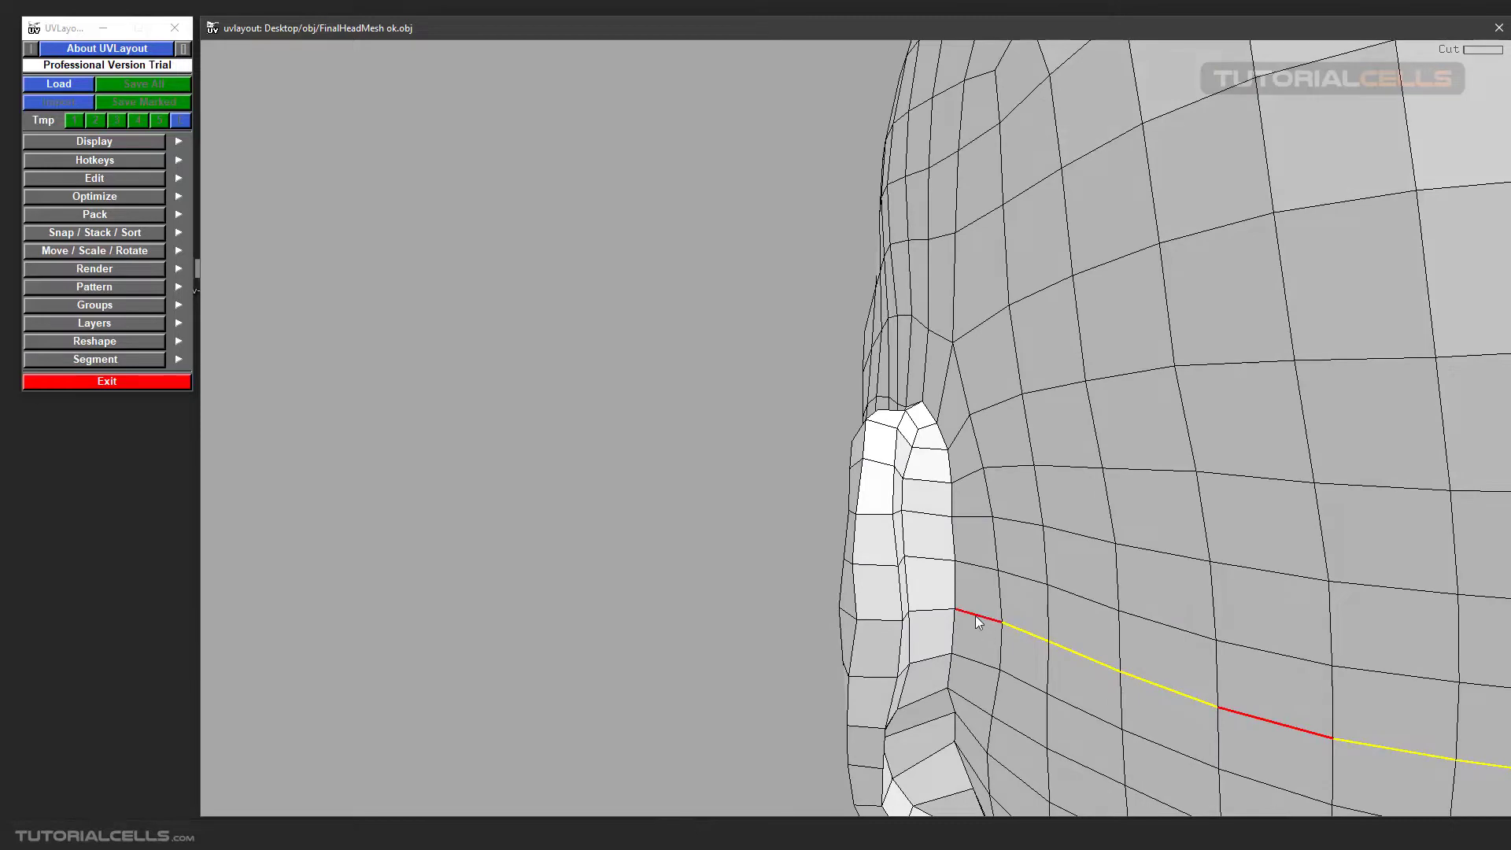
left_click_drag(955, 634, 934, 630)
key("c")
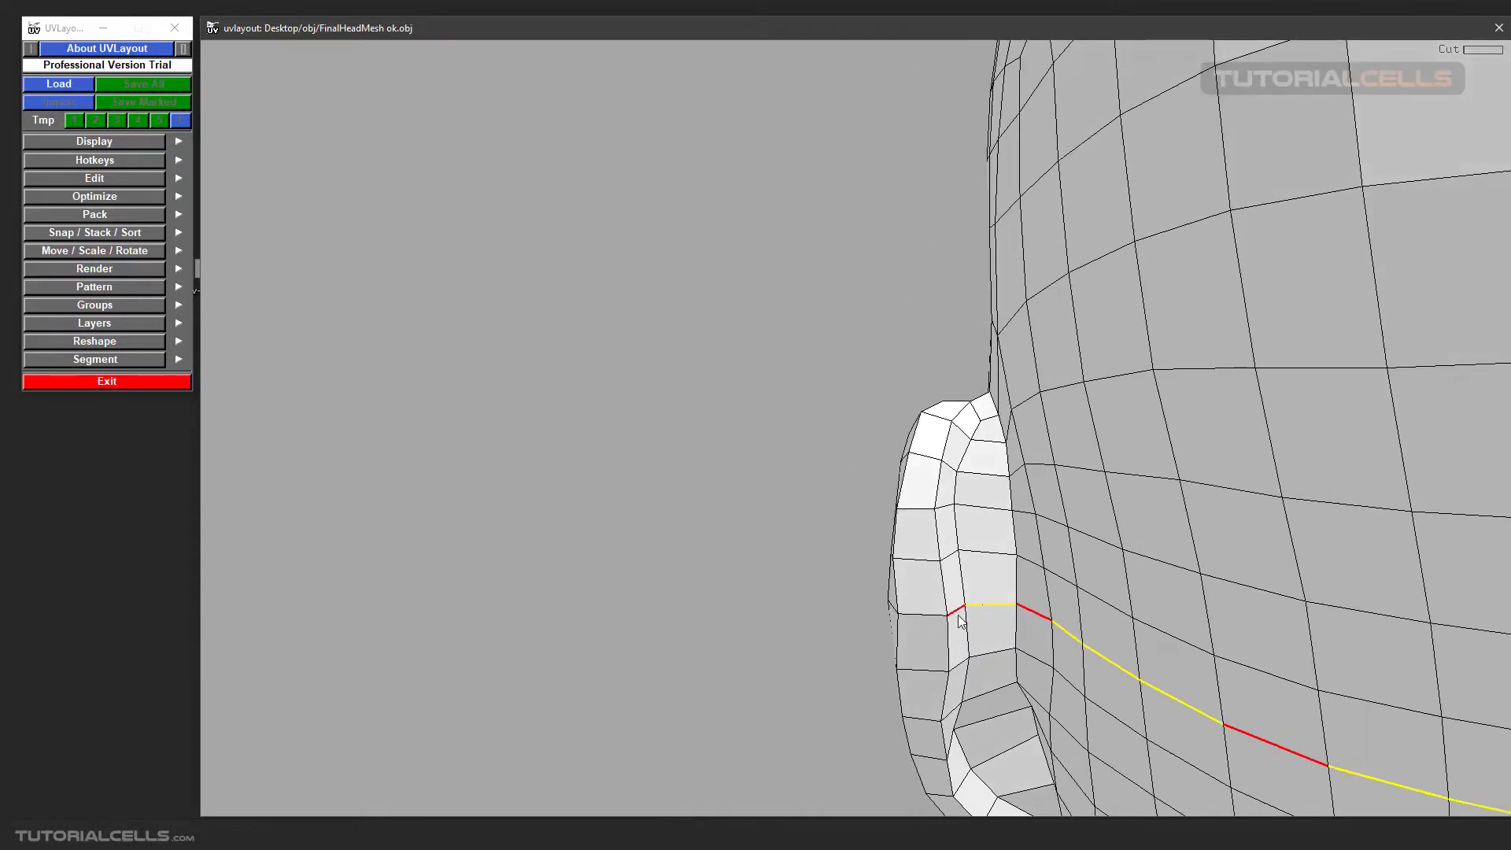
Mark a seam along the ear's back ridge, running up to the ear's upper end and down toward the lobe.
key("c")
key("c")
key("c")
key("c")
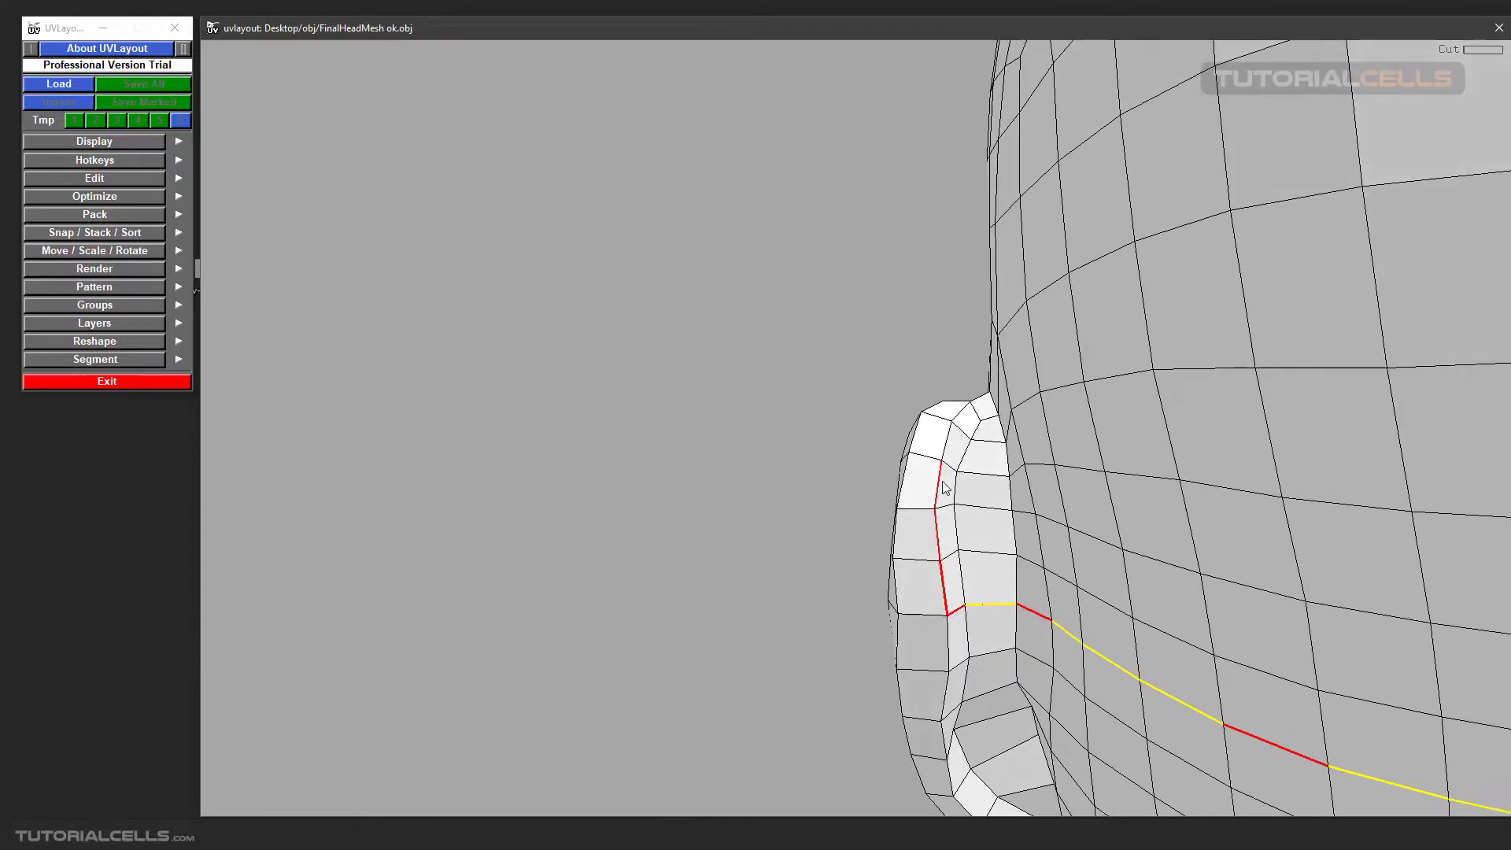
key("w")
key("c")
key("c")
key("c")
left_click_drag(951, 767, 854, 576)
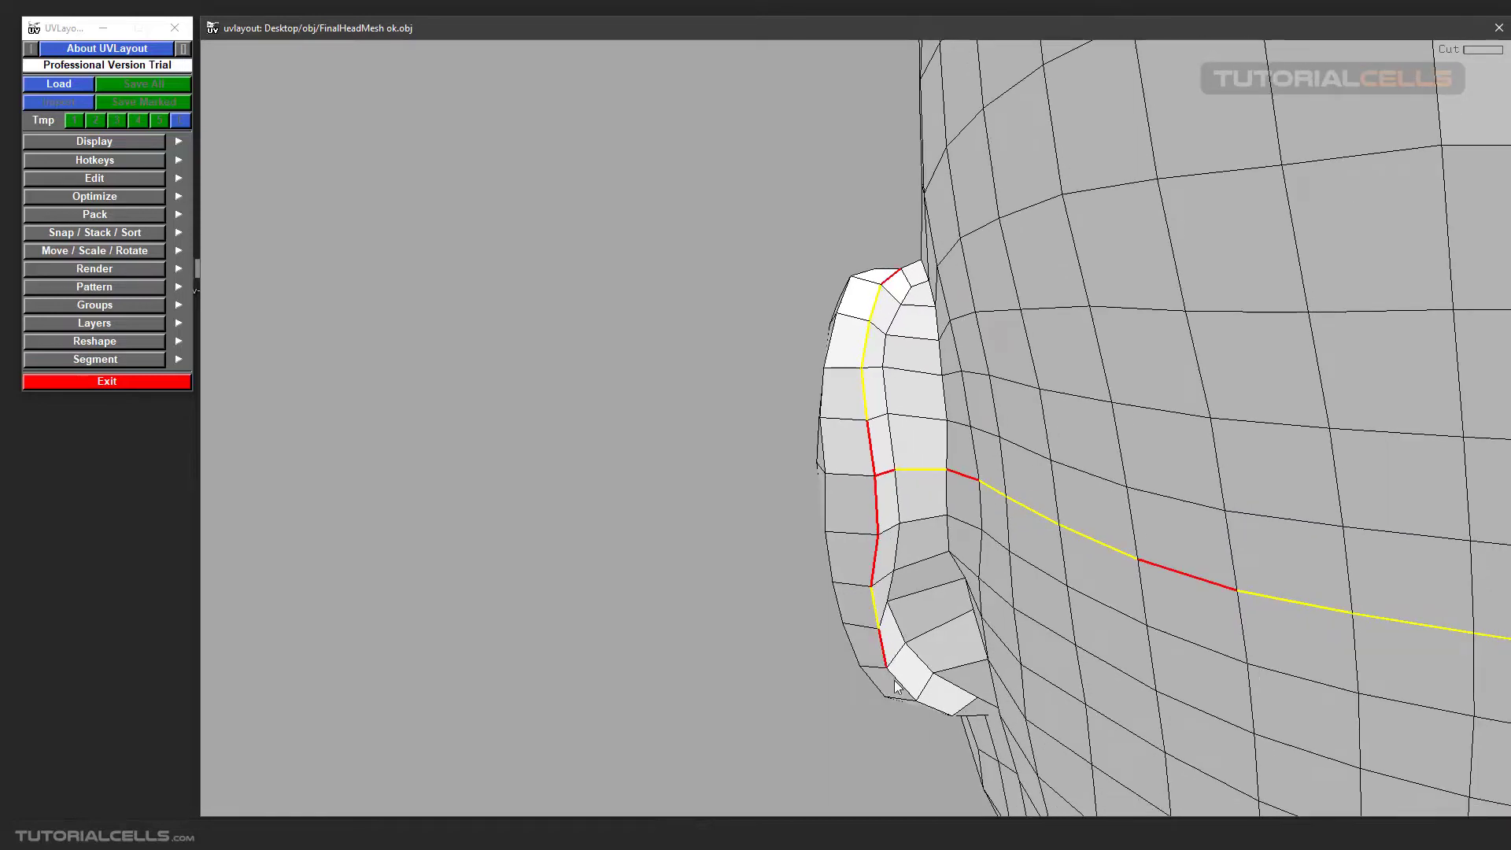
mouse_move(895, 687)
left_mouse_down()
mouse_move(878, 653)
mouse_move(895, 667)
left_mouse_up()
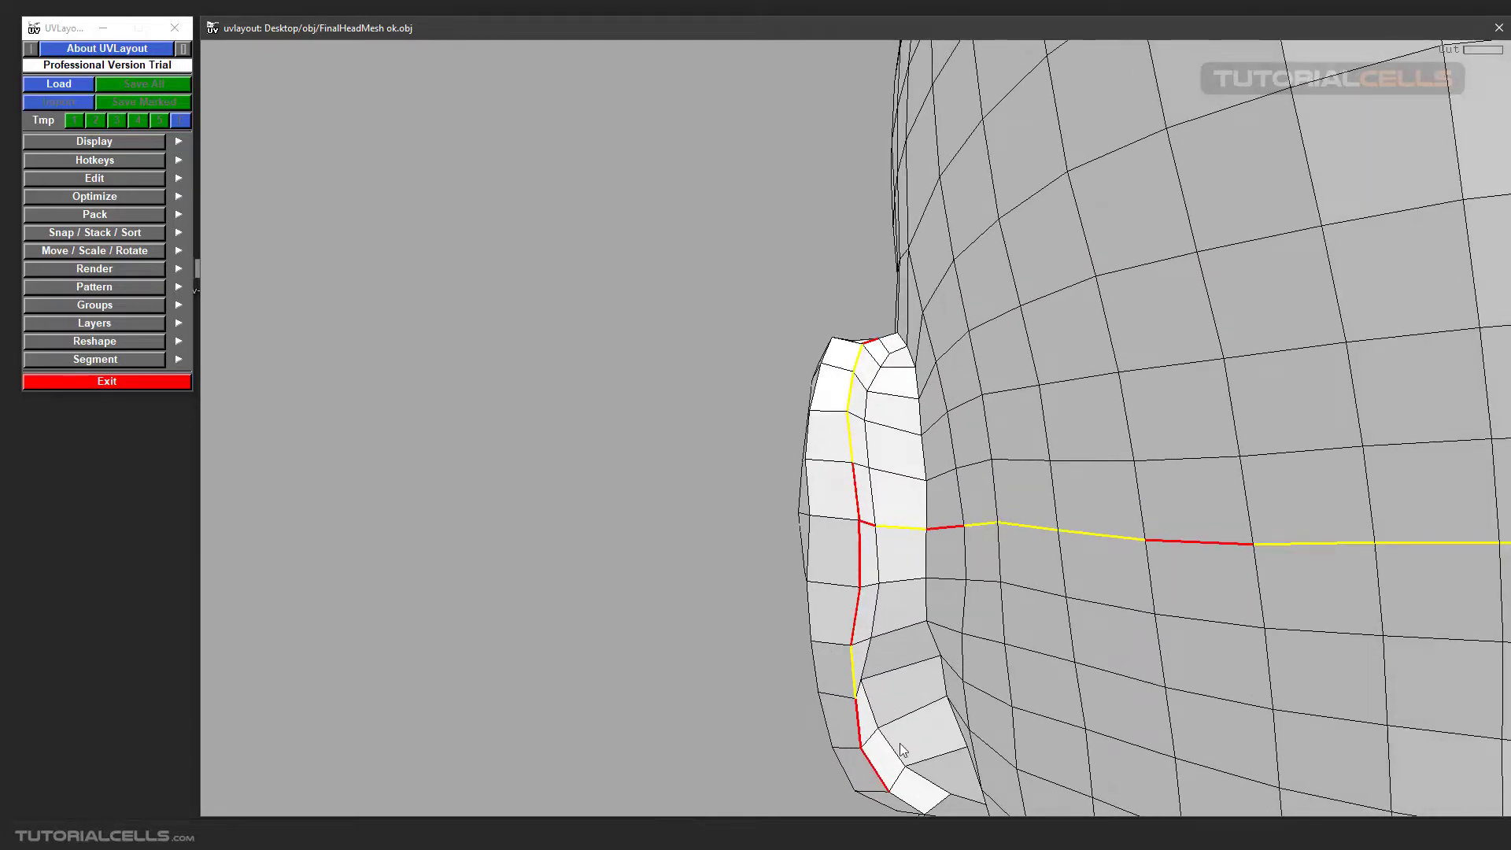
key("c")
left_click_drag(836, 499, 833, 570)
Split the head shell open along the marked seams, drop it into UV space and display the UV view.
right_click_drag(831, 330, 974, 482)
left_click_drag(974, 472, 955, 390)
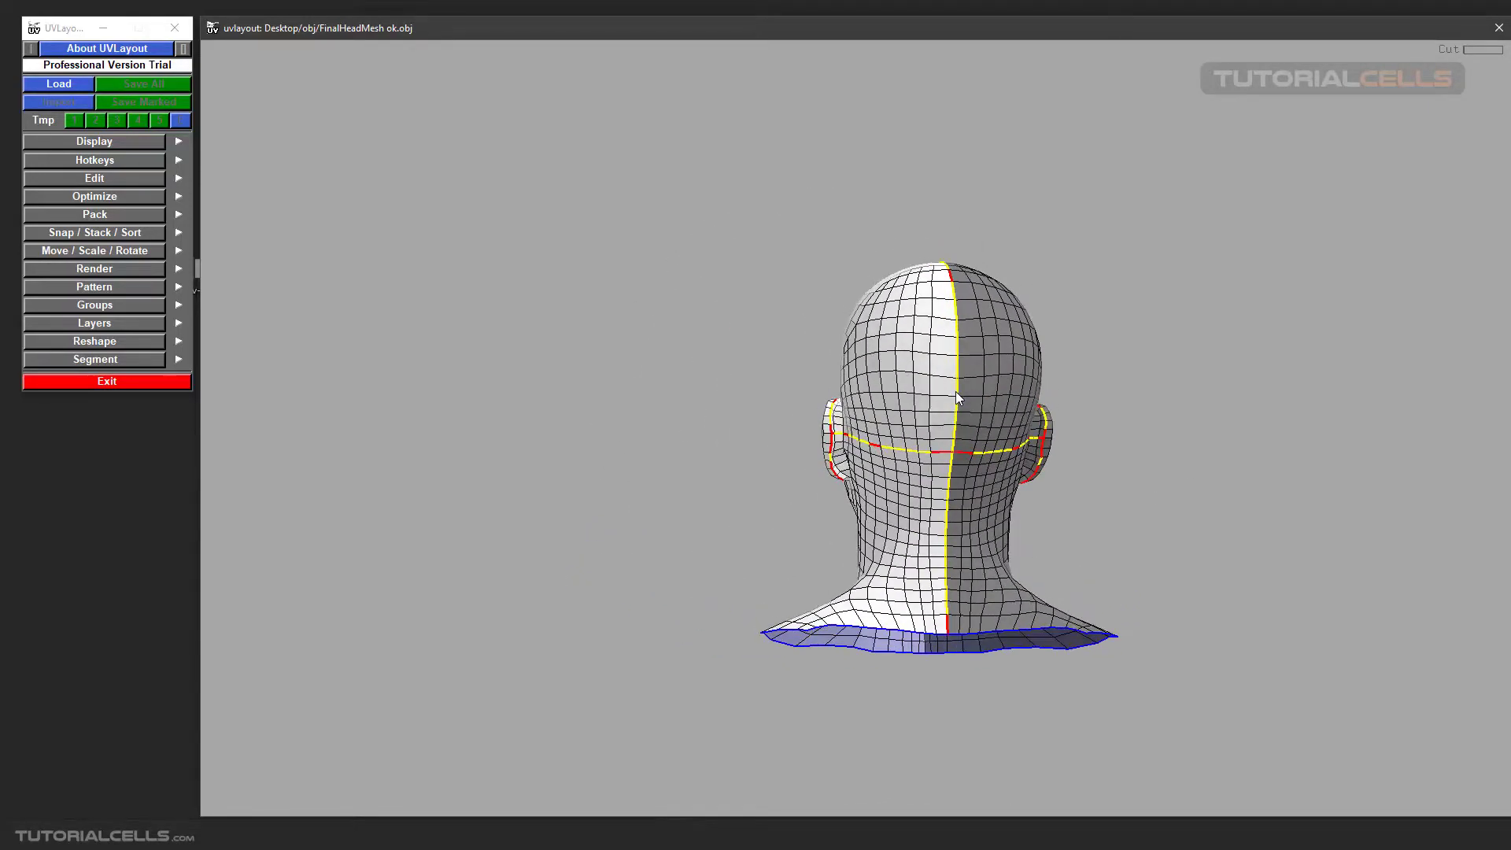
right_click_drag(956, 390, 863, 485)
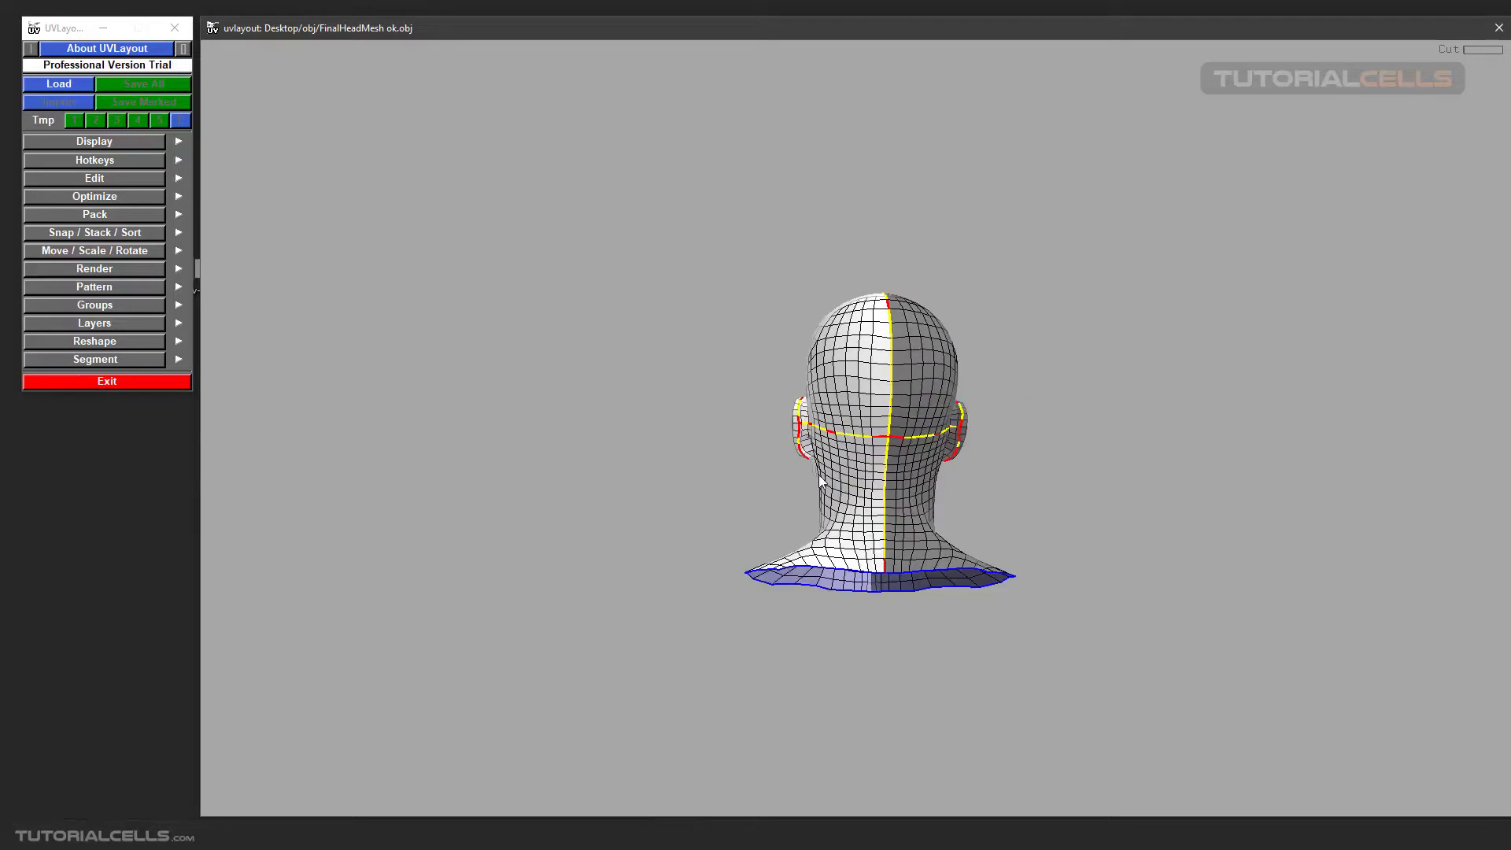
left_click_drag(819, 476, 1080, 525)
middle_click_drag(758, 440, 825, 436)
left_click_drag(827, 442, 848, 406)
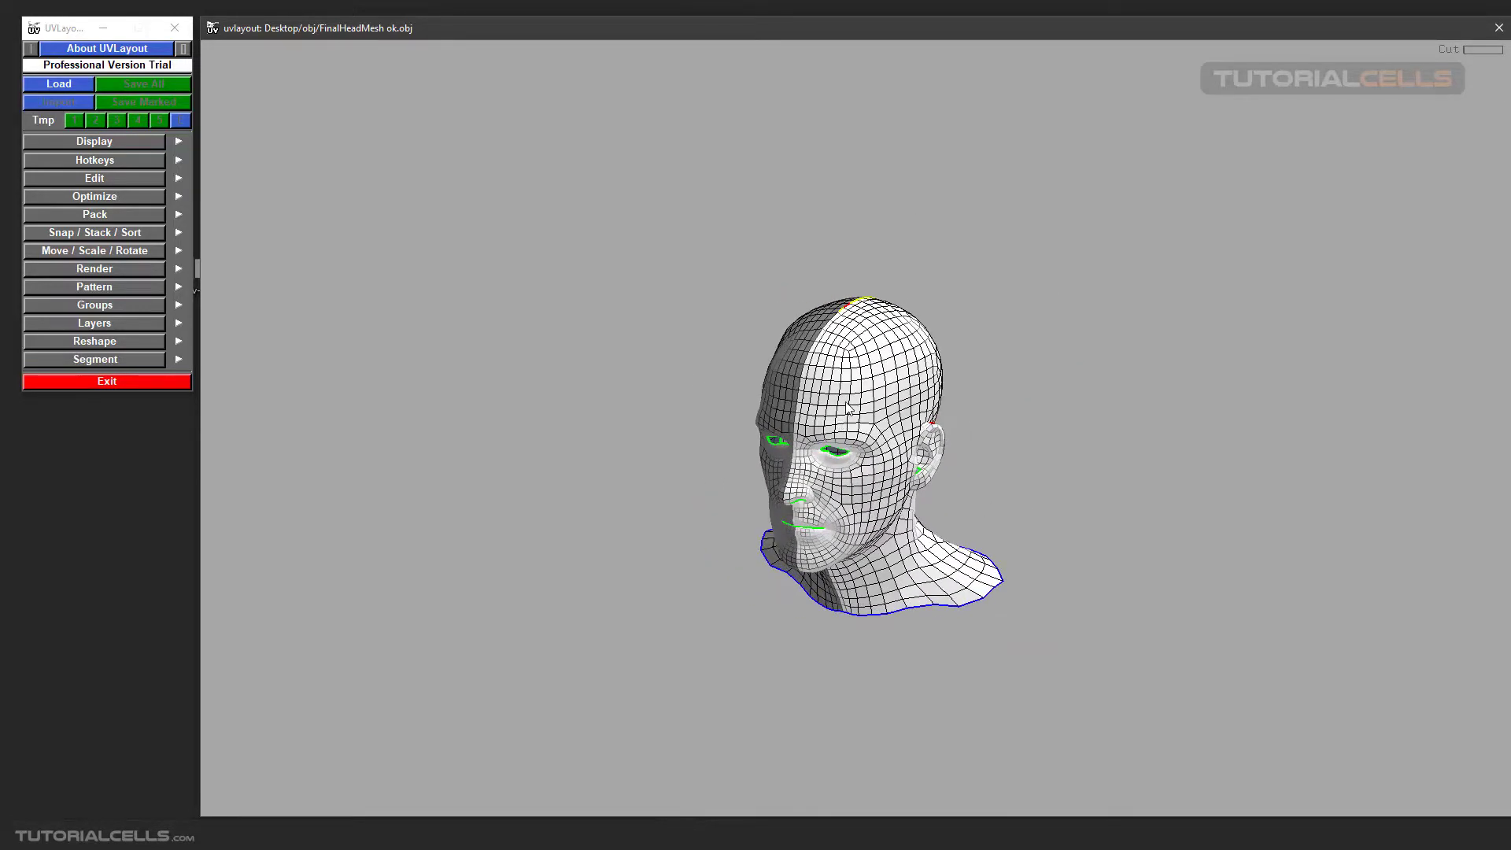
key("Return")
key("d")
key("1")
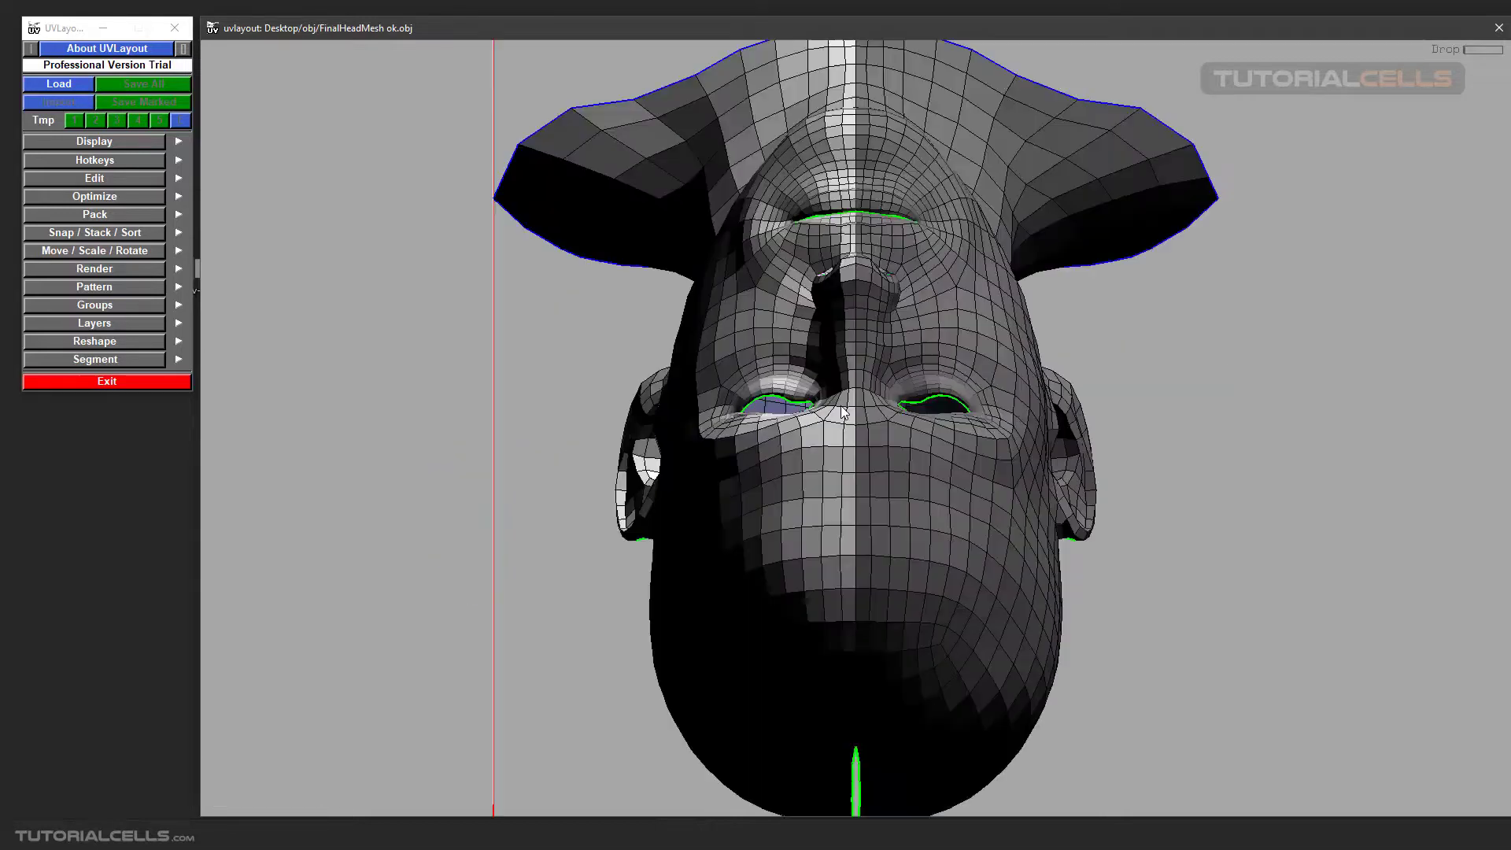
scroll(824, 423, "down", 3)
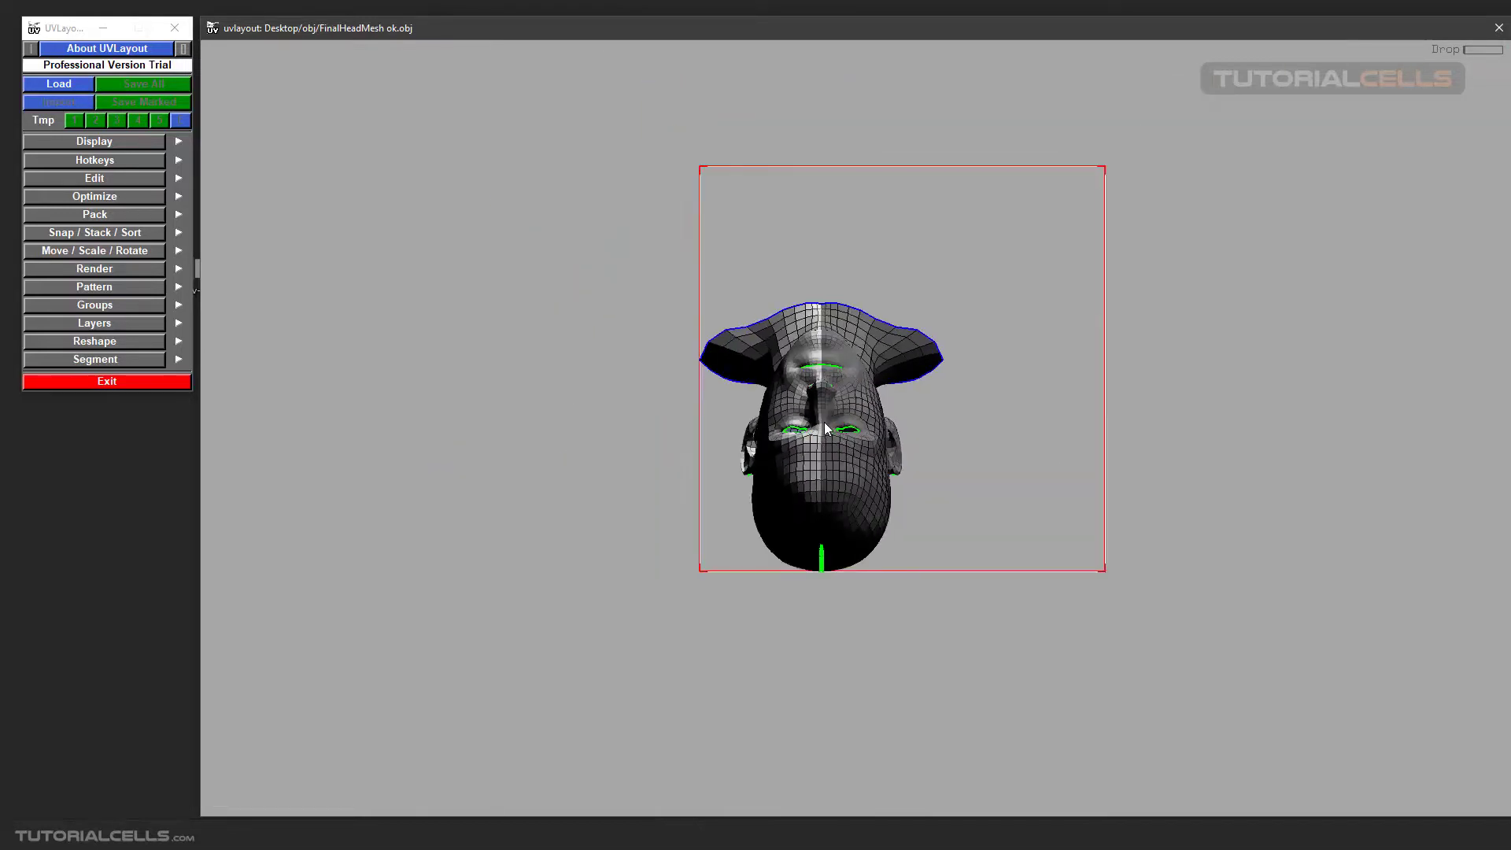
Flatten the dropped head shell, releasing its boundary and stopping the process once the head outline has unfolded.
key("f")
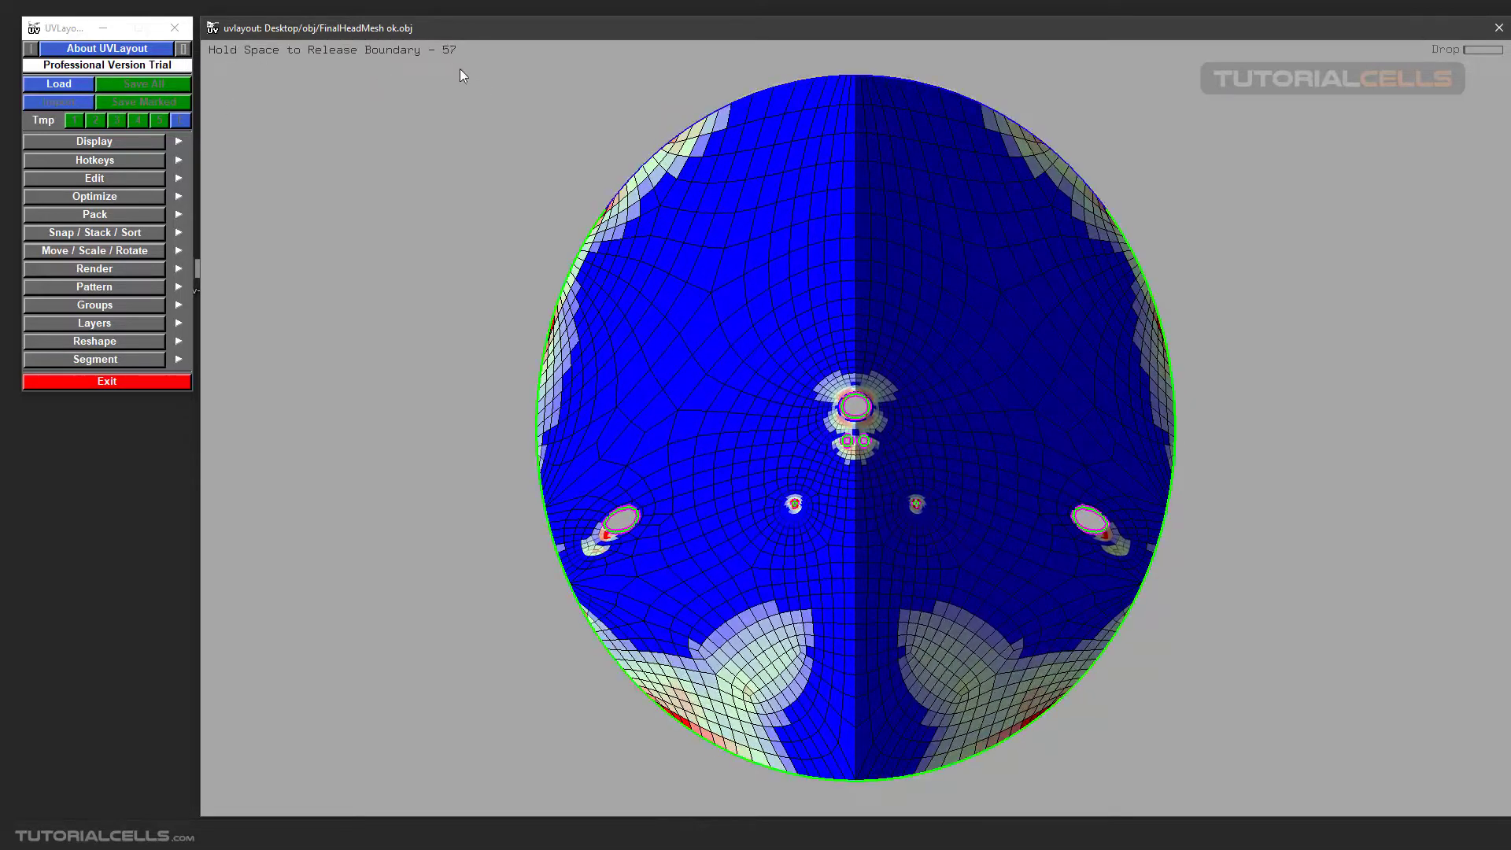
key("space")
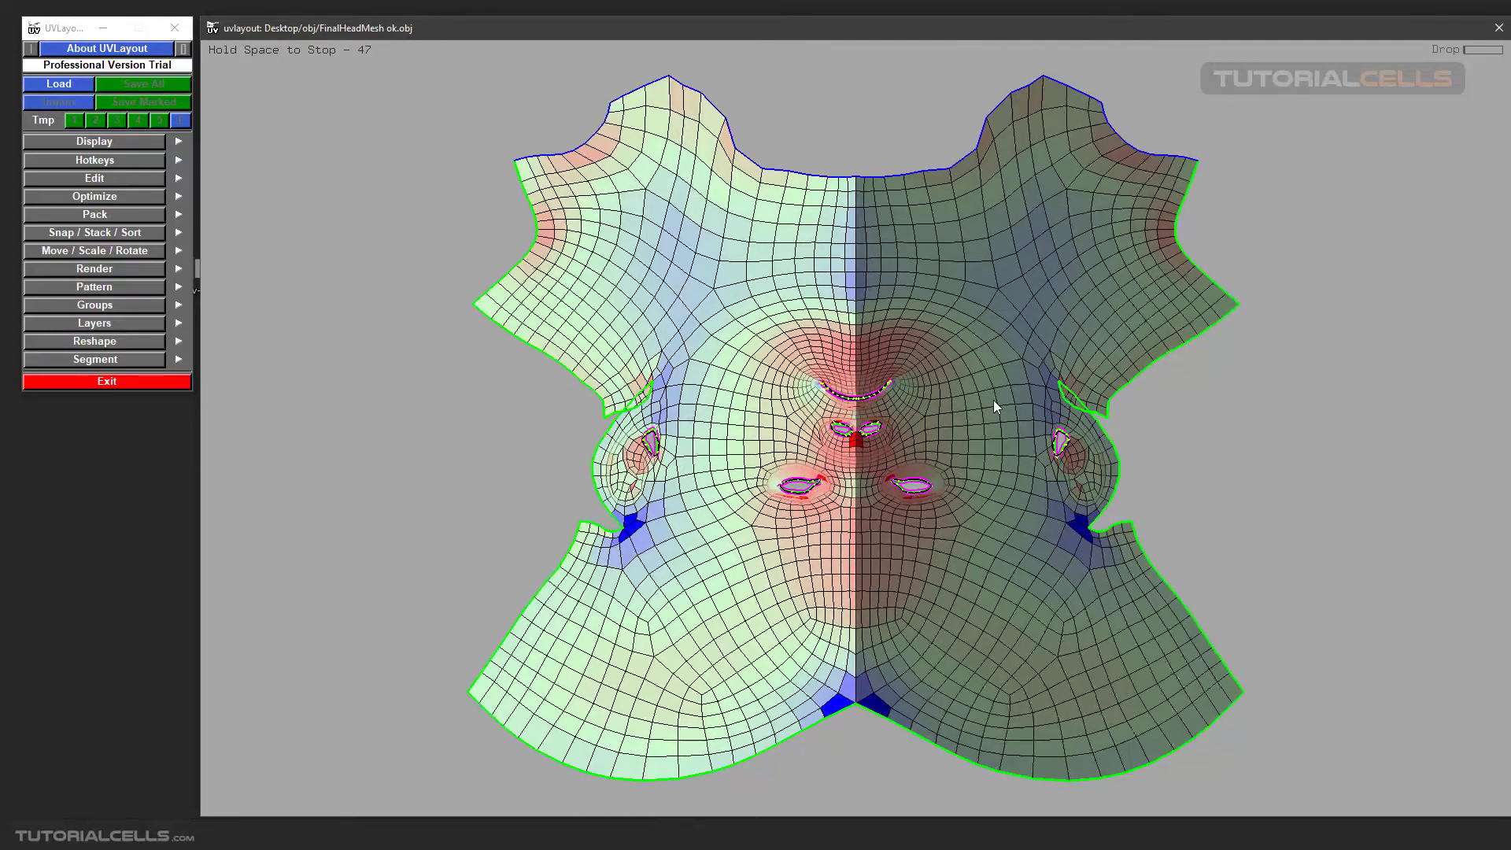
key("space")
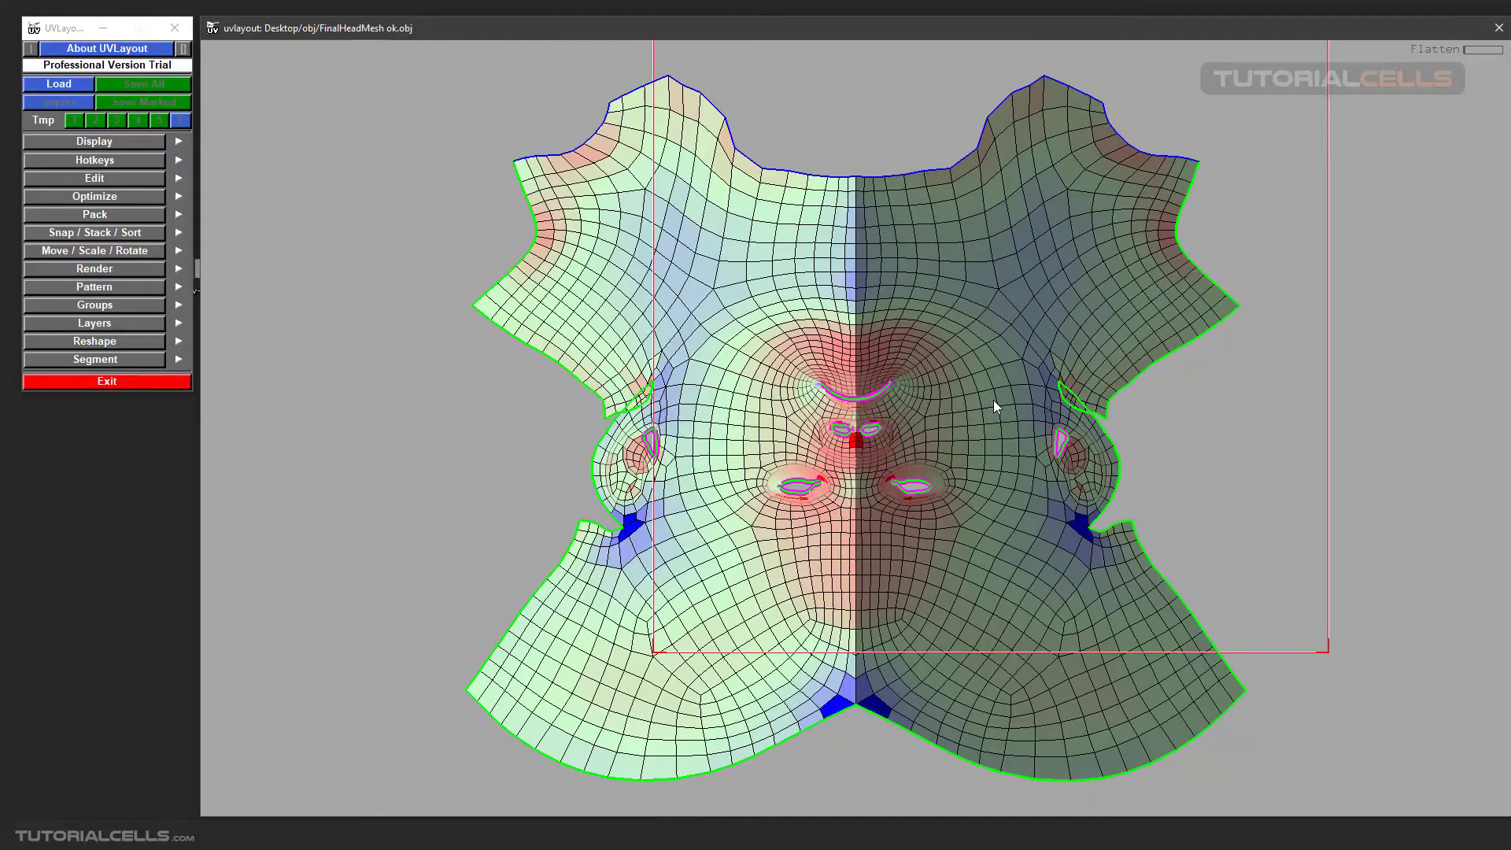
scroll(993, 400, "down", 5)
middle_click_drag(993, 400, 934, 423)
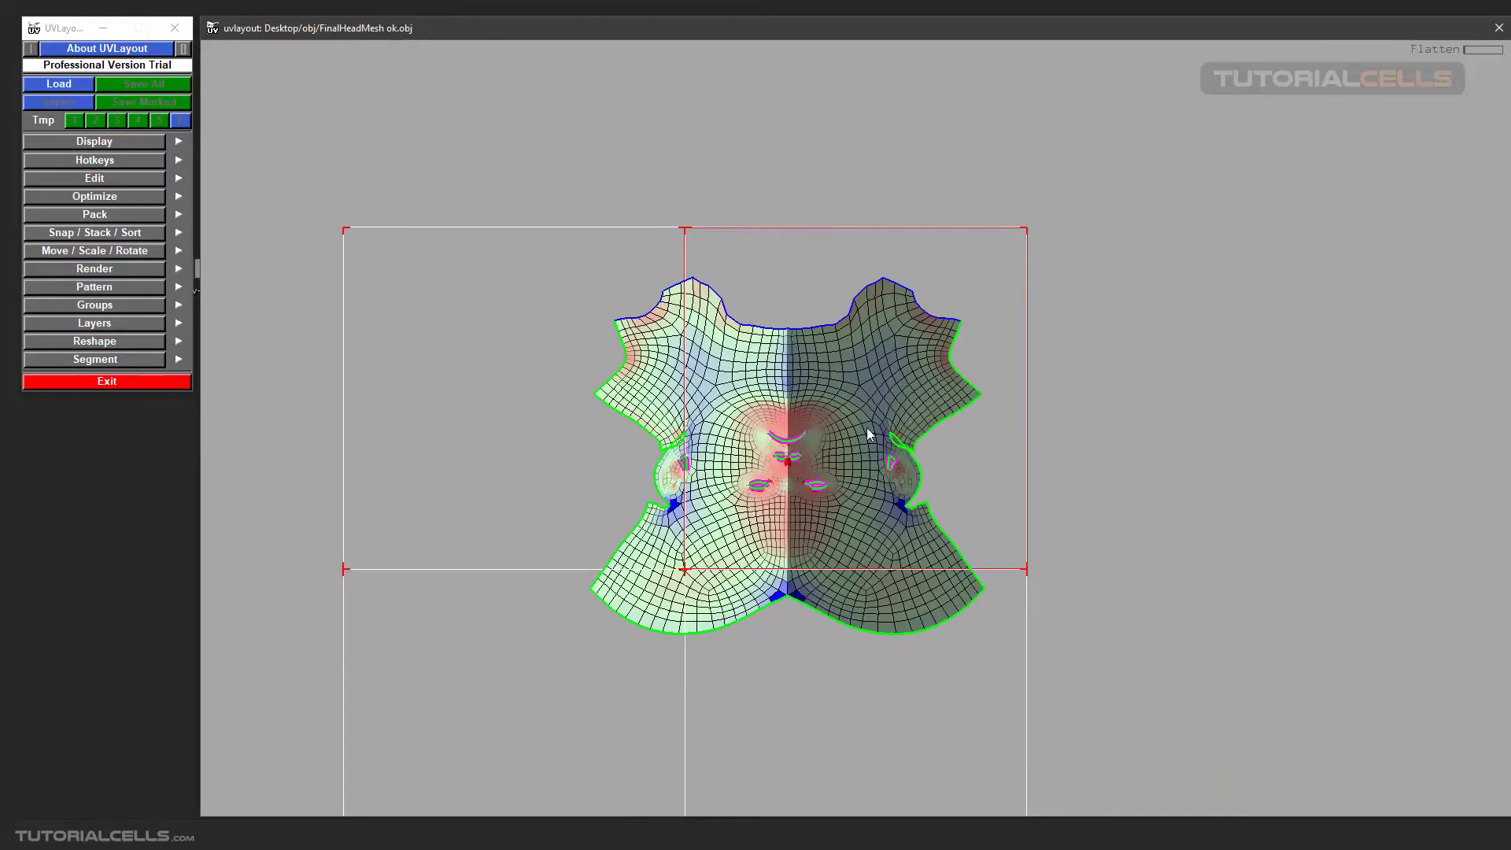
Flatten the head shell again from scratch, releasing the circular boundary and stopping once the layout has spread out evenly.
key("f")
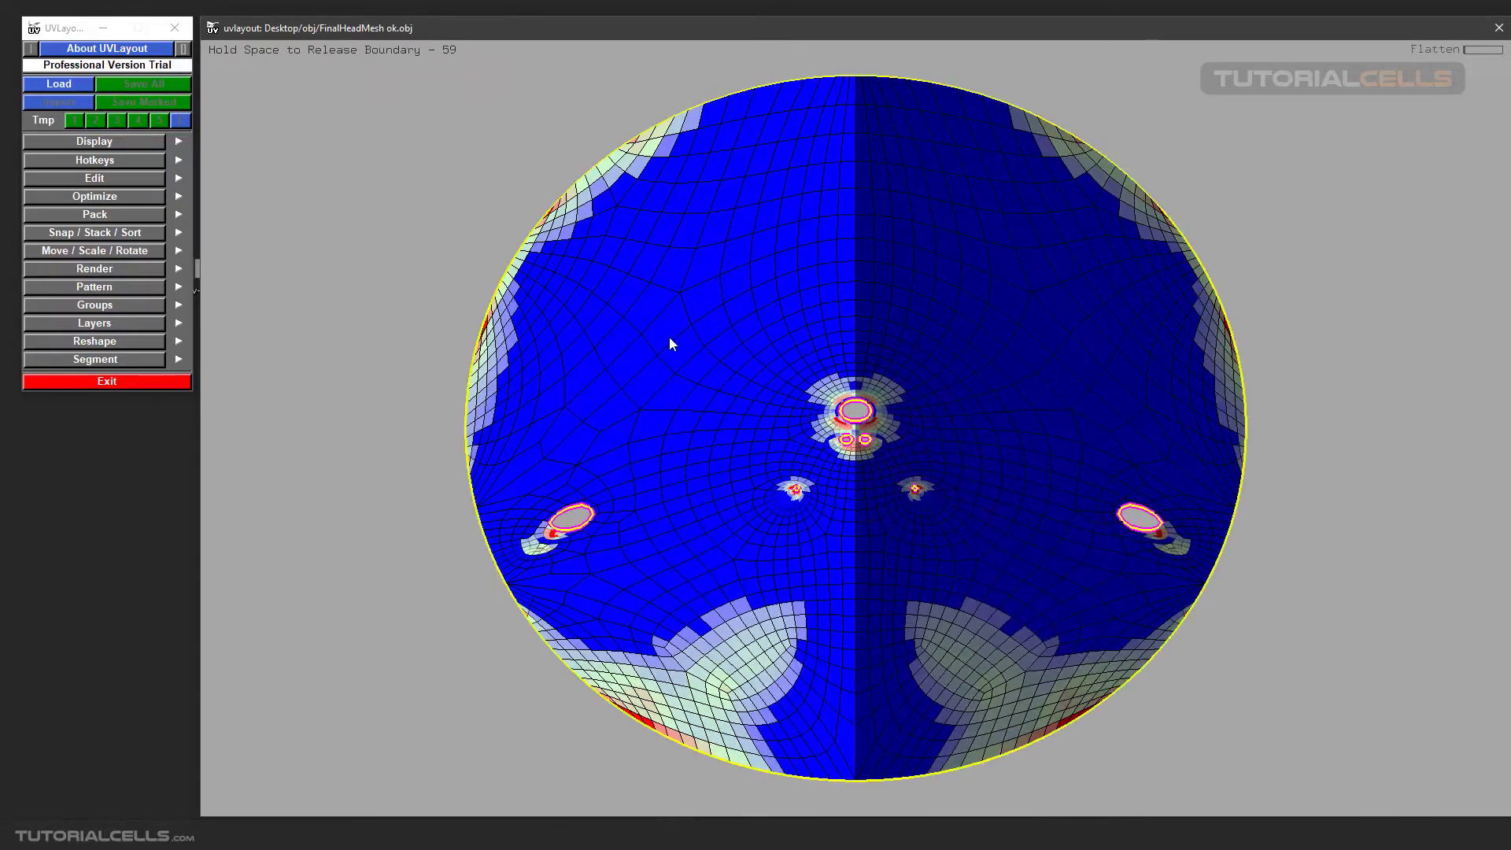
key("space")
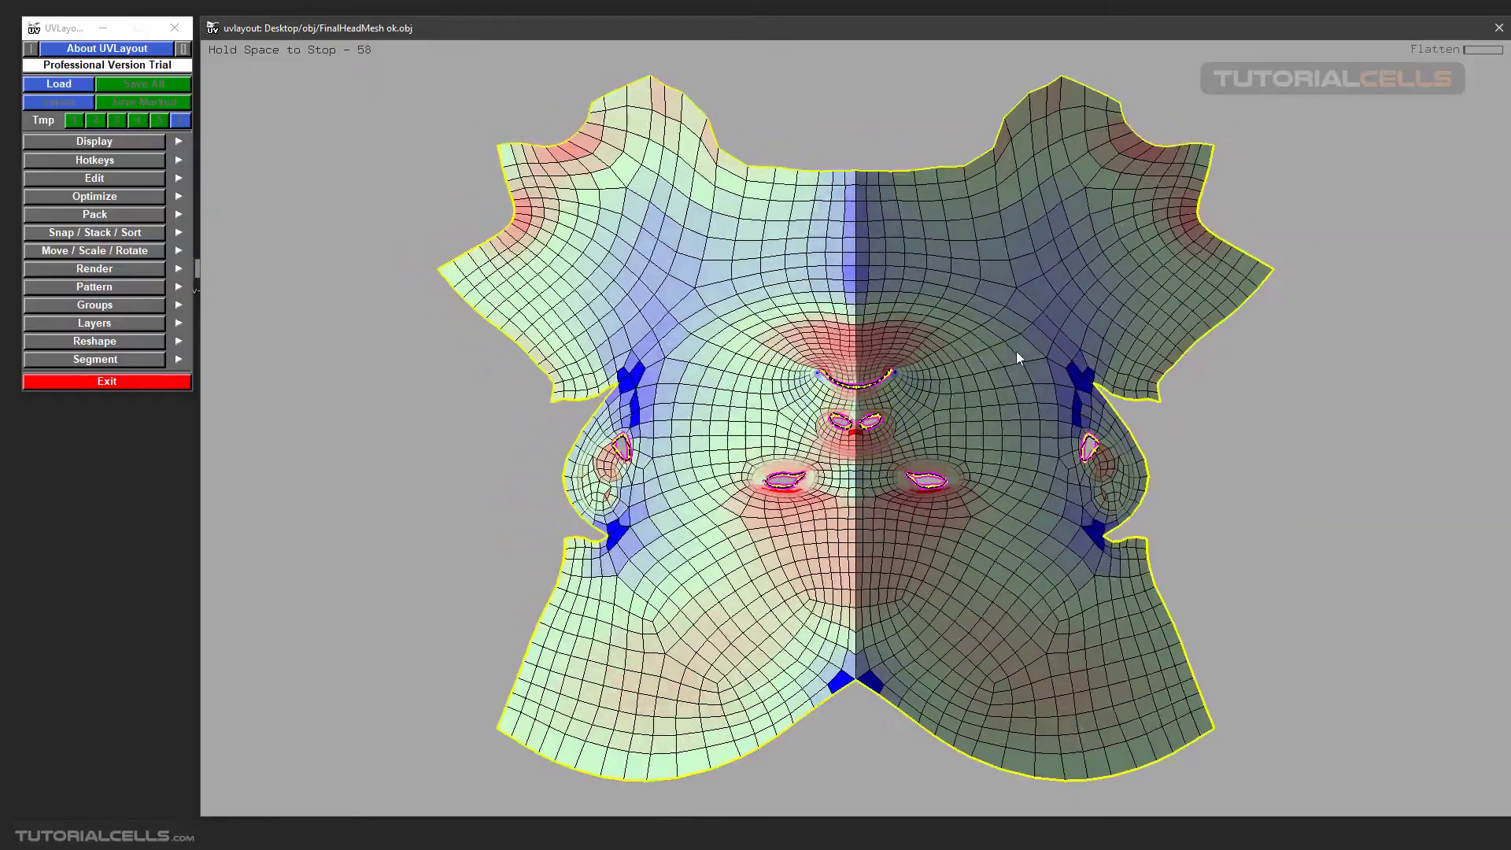
key("space")
right_click_drag(1016, 351, 907, 387)
right_click_drag(899, 457, 782, 452)
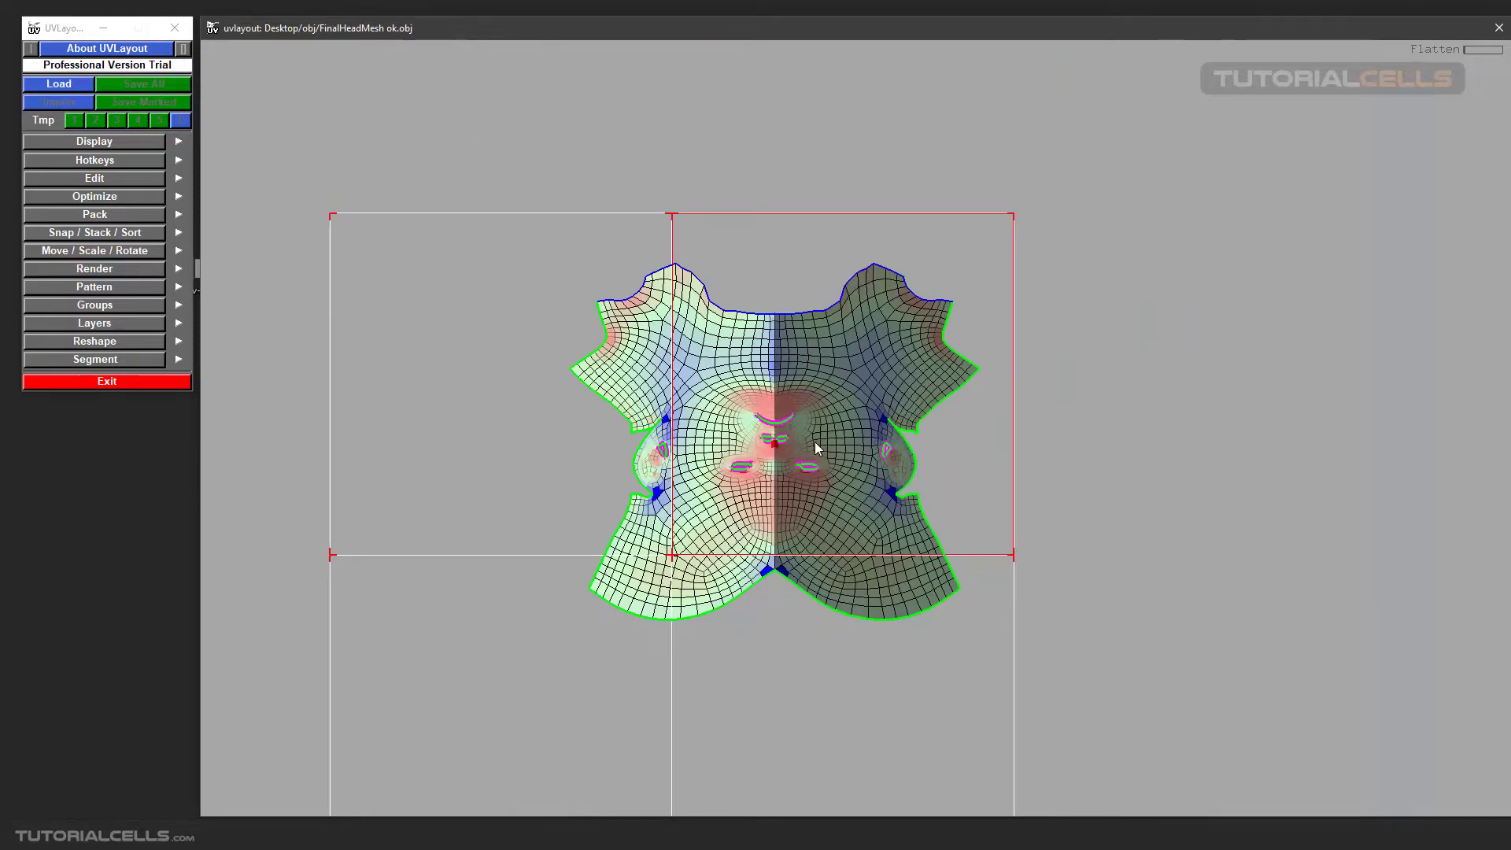
Flip the flattened head shell vertically so the face is upright with the neck below it.
key("g")
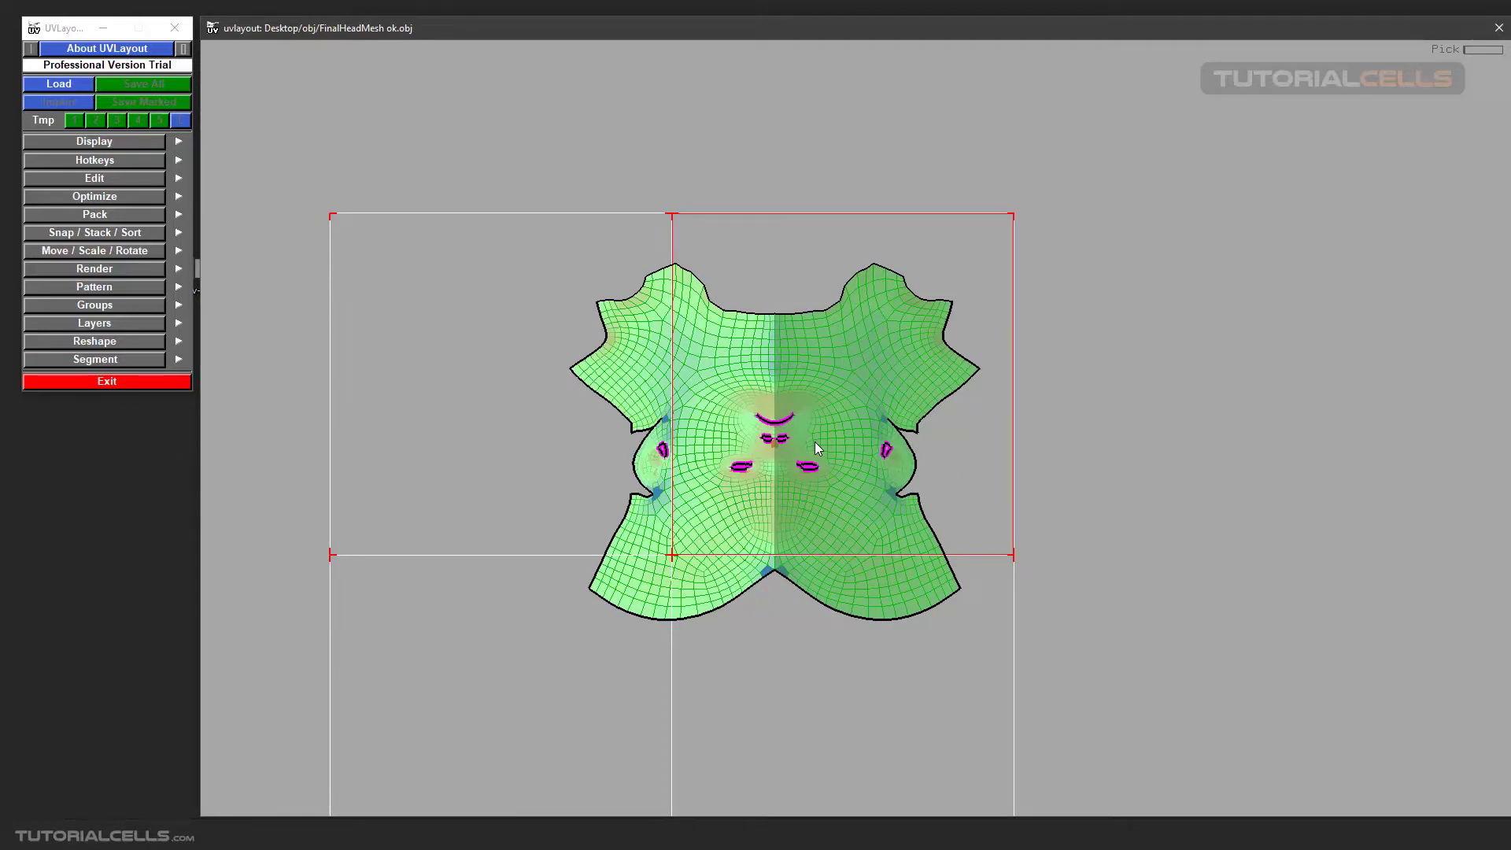
key("shift+f")
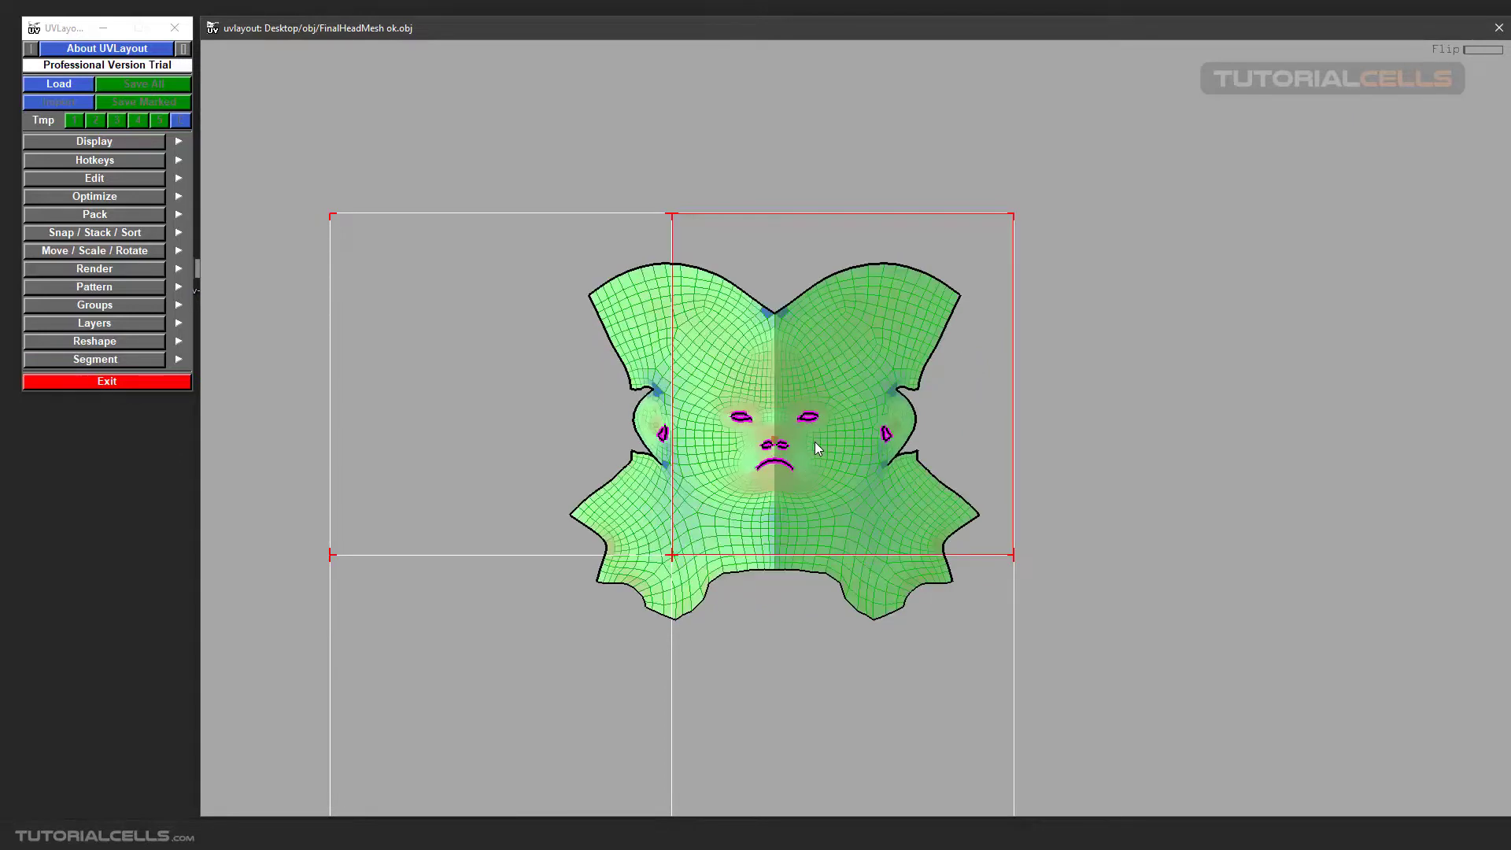
key("g")
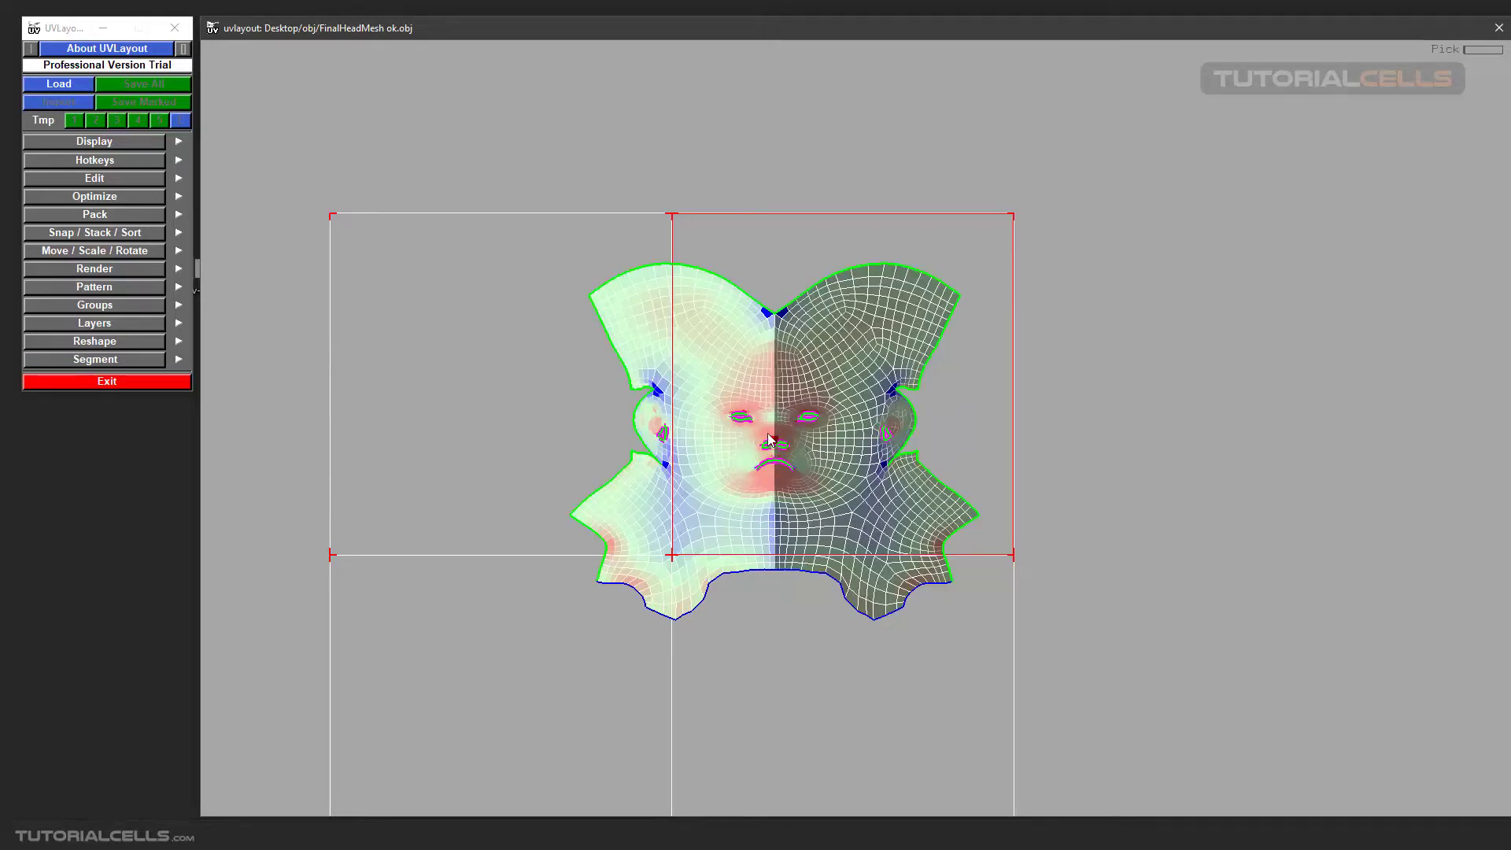
scroll(779, 314, "up", 5)
scroll(795, 403, "down", 5)
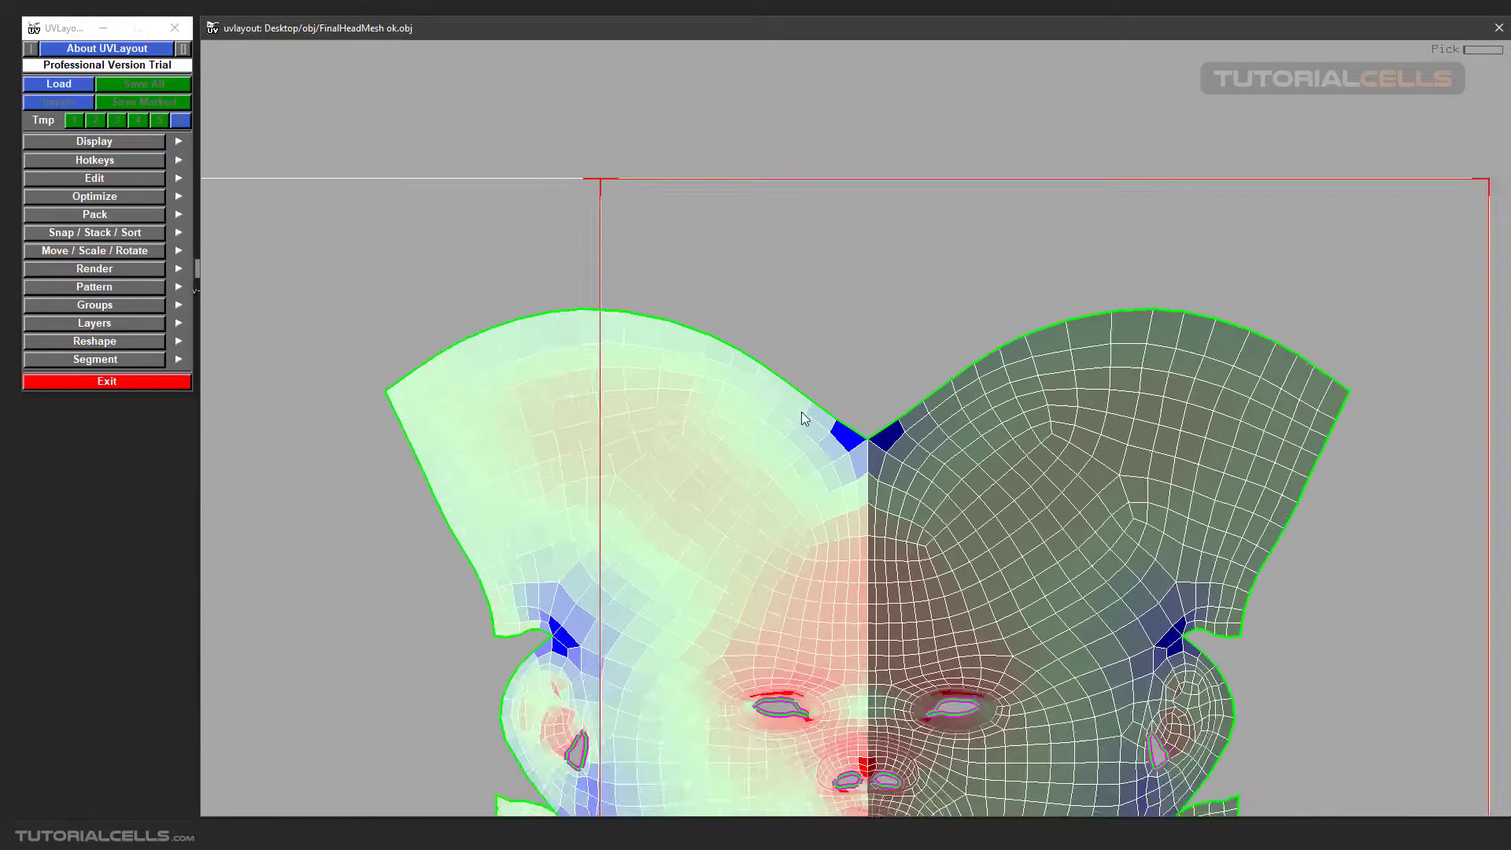
Display the head in 3D with the numbered test texture and examine how the numbers read across the face.
middle_click_drag(832, 521, 808, 413)
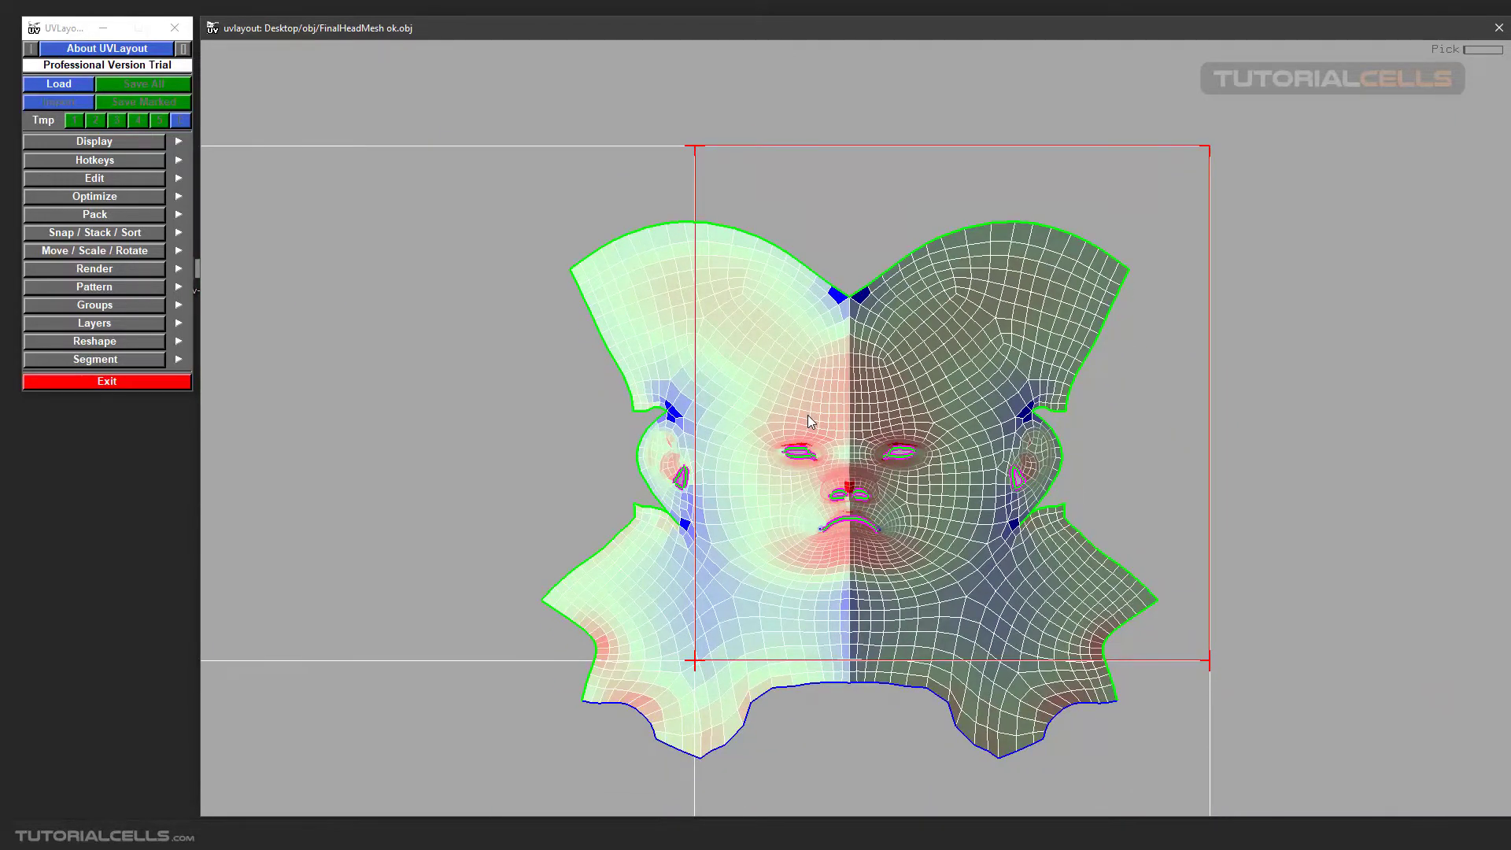
key("3")
left_click_drag(807, 414, 839, 383)
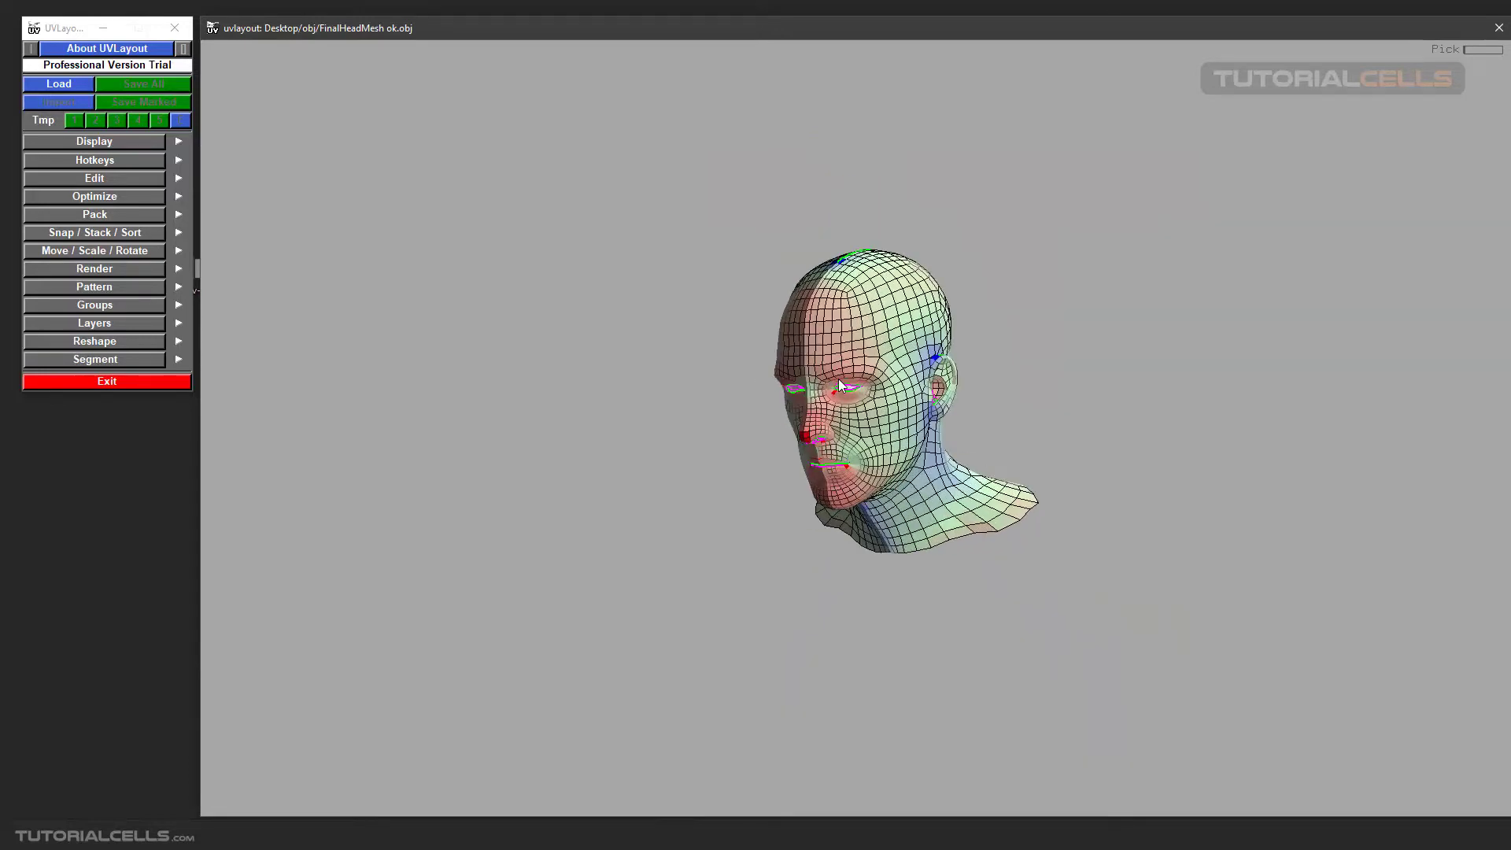
key("t")
key("t")
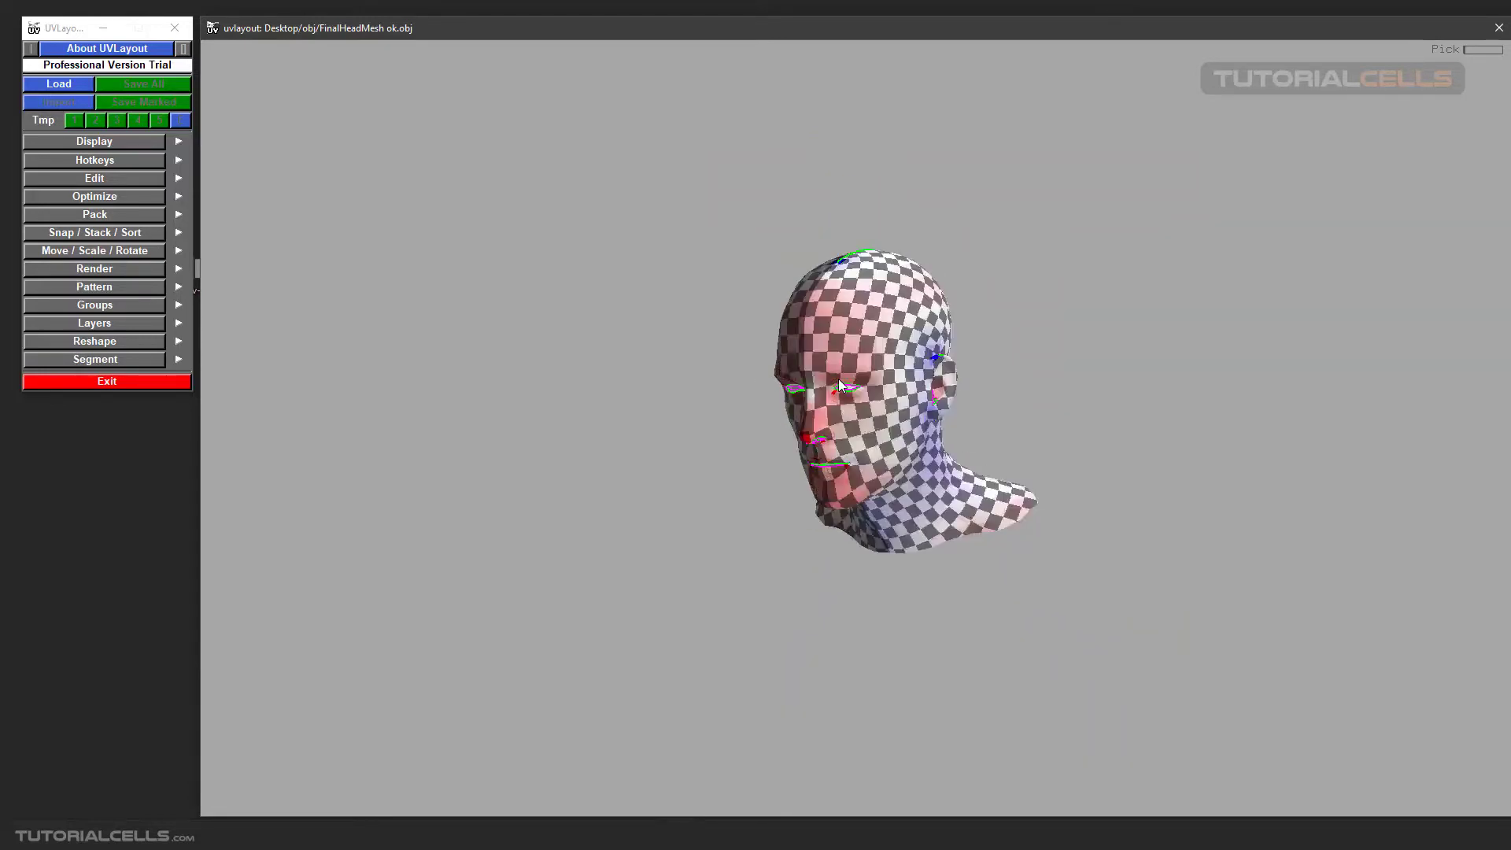
mouse_move(856, 387)
left_mouse_down()
mouse_move(921, 375)
mouse_move(788, 387)
mouse_move(877, 379)
left_mouse_up()
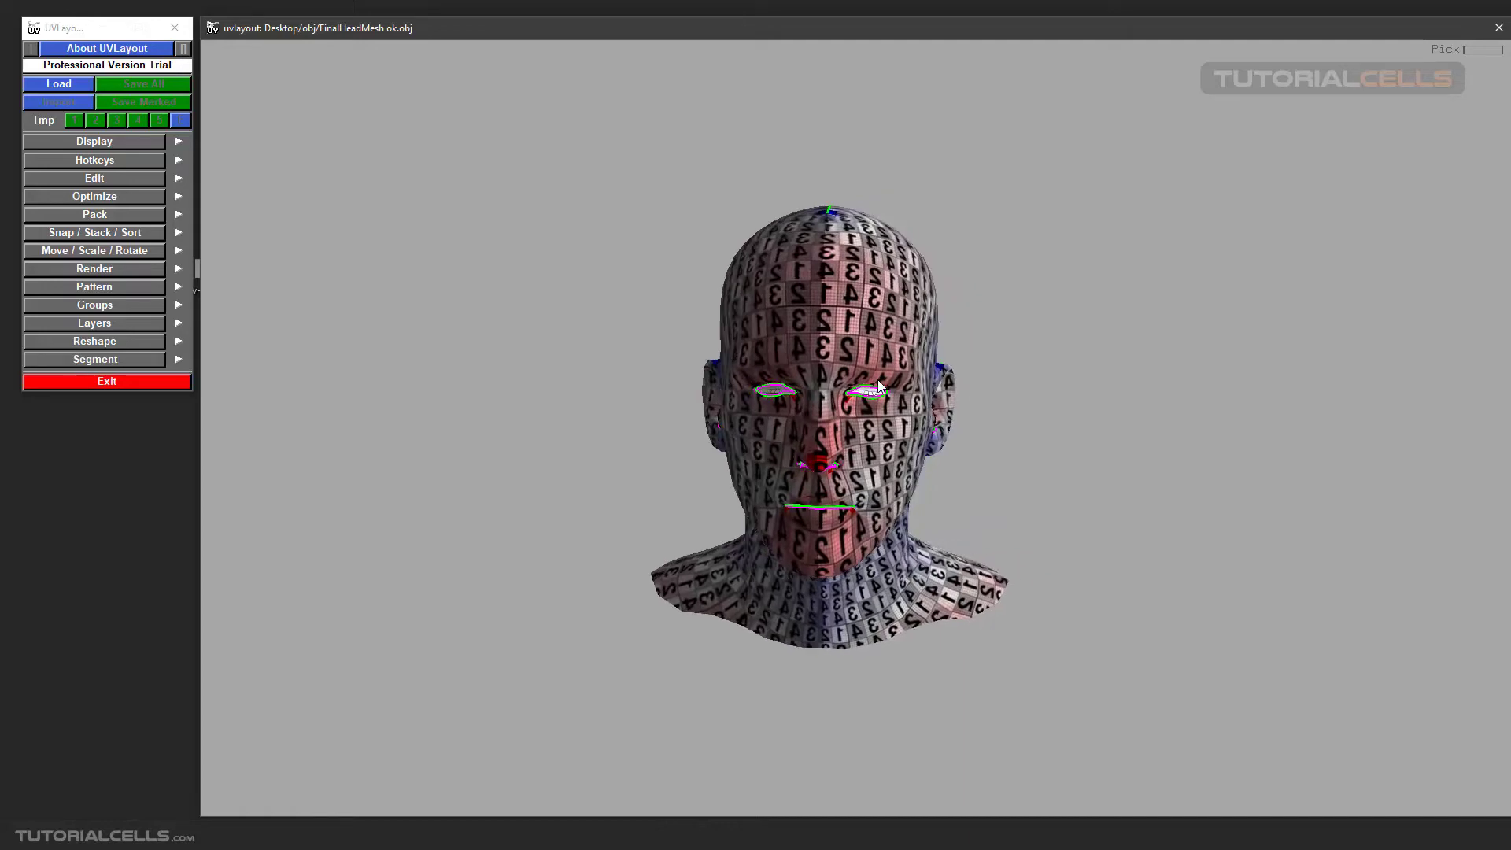
scroll(839, 314, "up", 2)
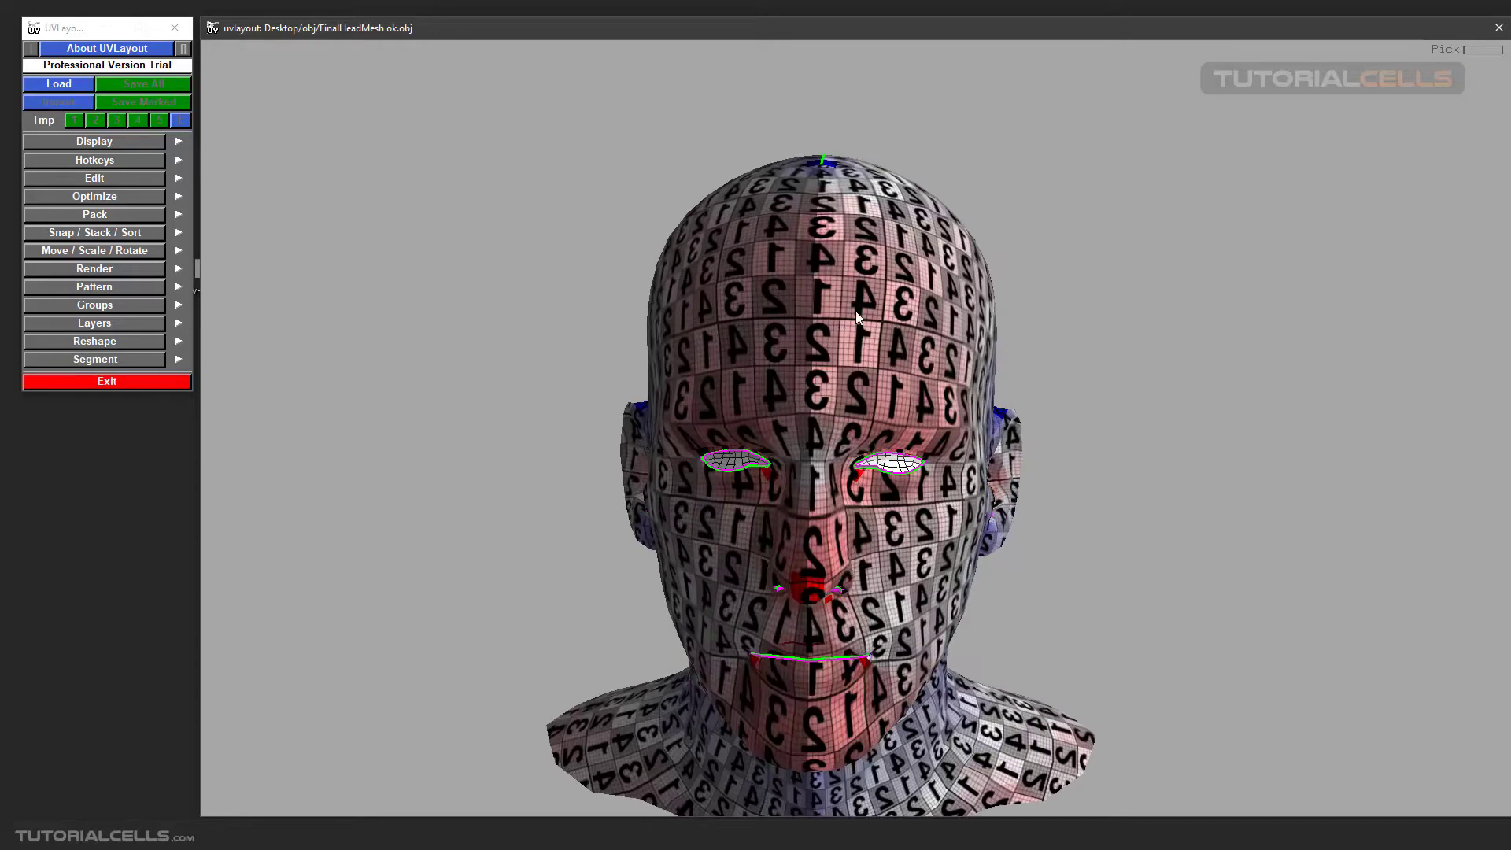
scroll(856, 310, "down", 3)
Mirror the head shell in UV space by flipping it vertically and rotating it 180 degrees, and check the numbered texture in 3D.
key("1")
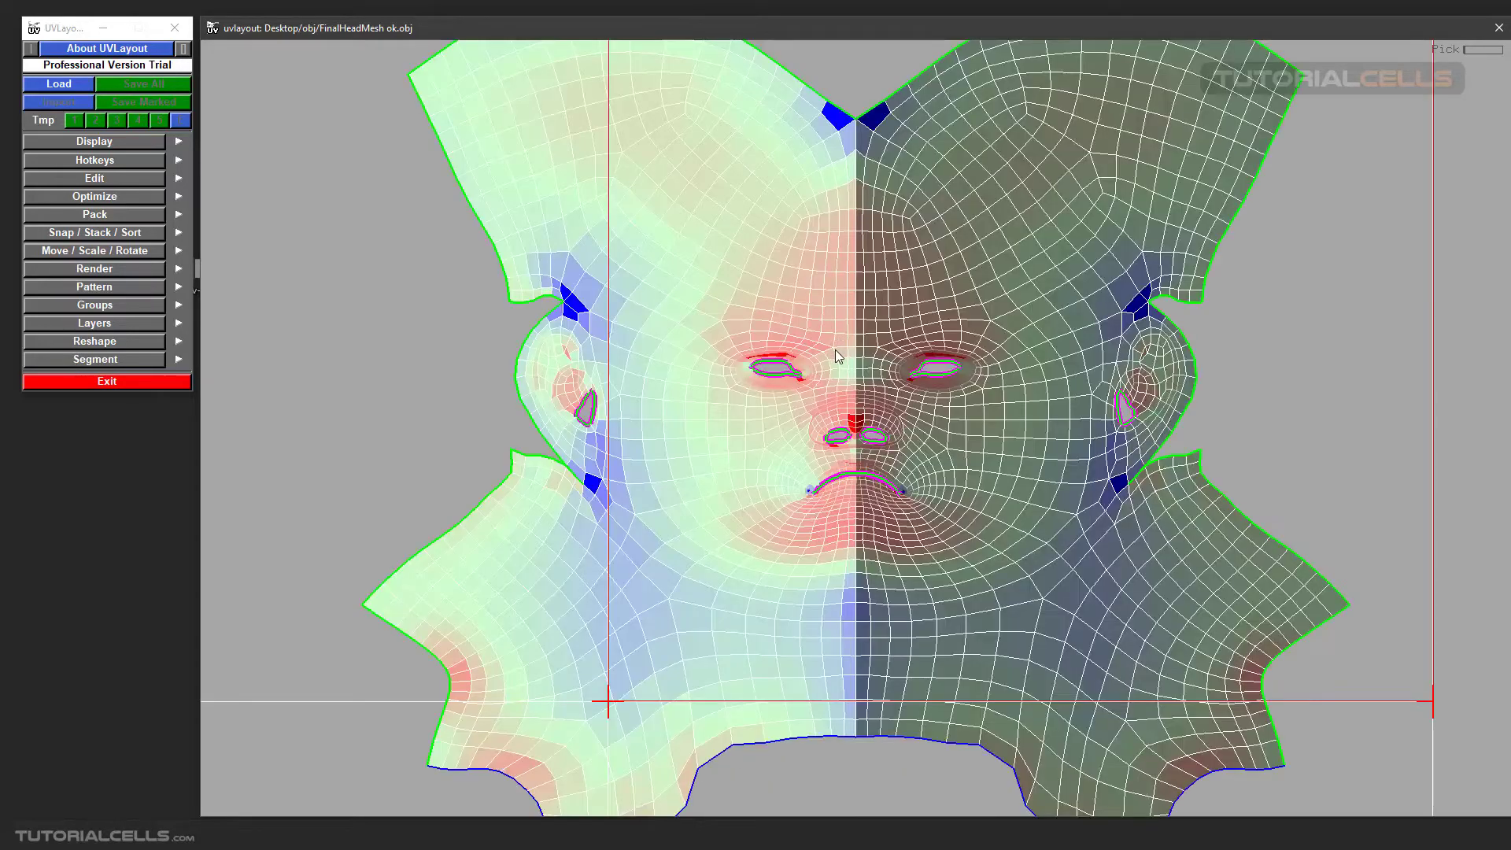
scroll(836, 355, "down", 3)
key("shift+f")
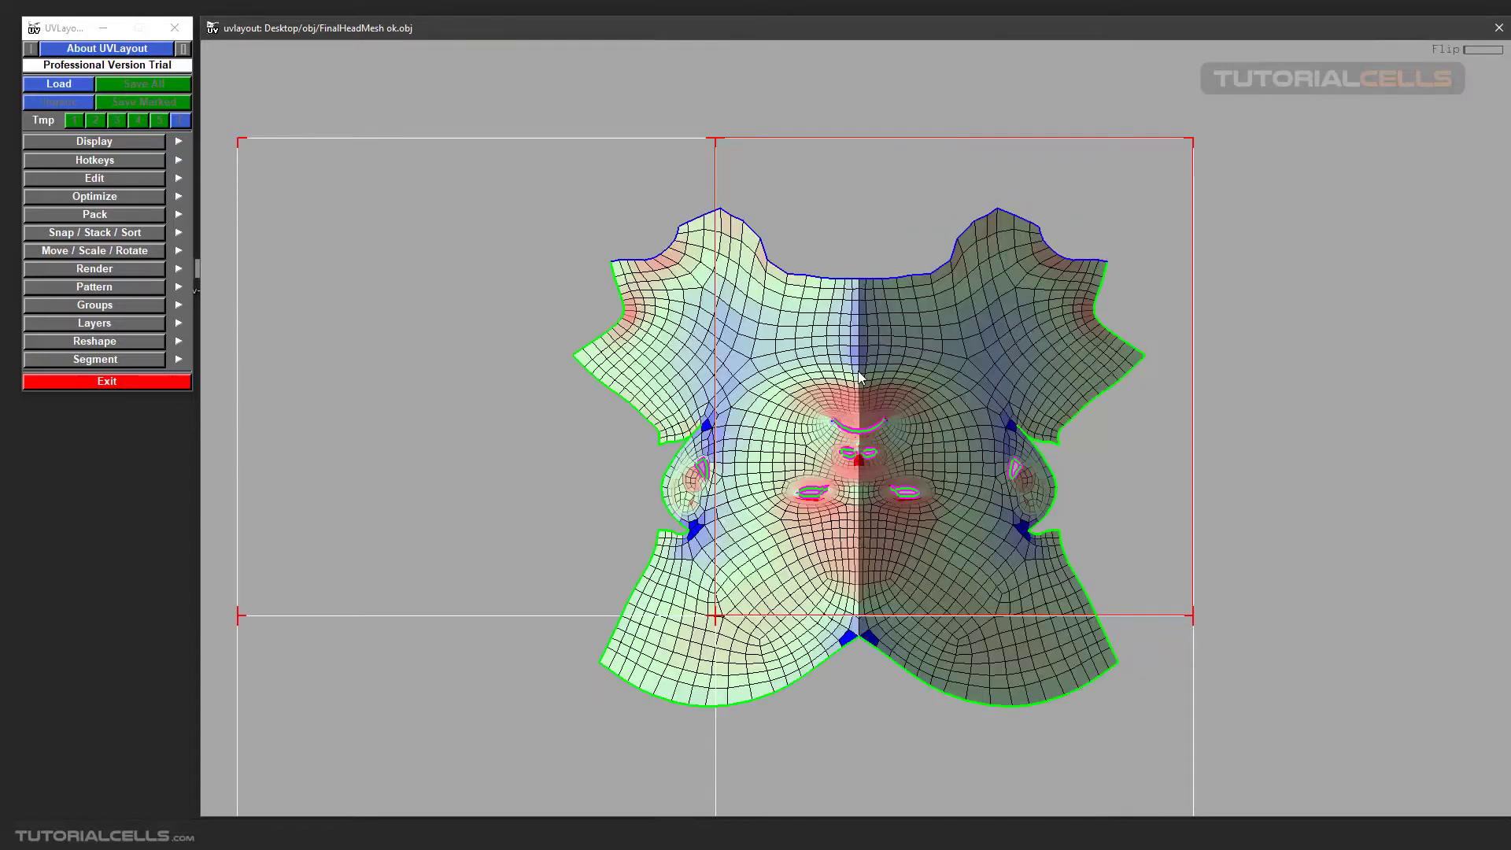
scroll(859, 378, "down", 3)
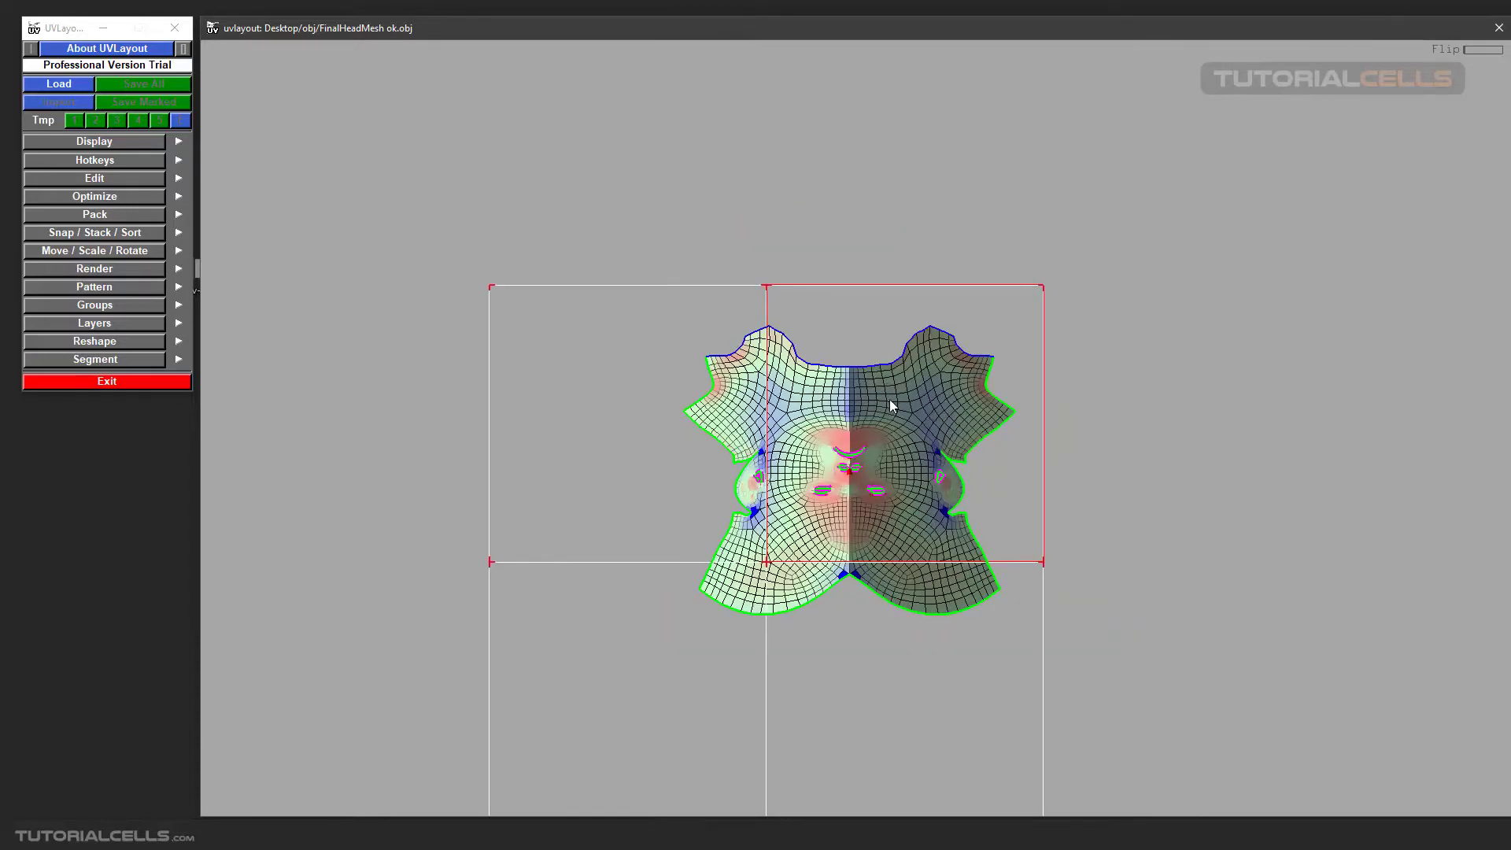
mouse_move(893, 405)
middle_mouse_down()
mouse_move(1042, 522)
mouse_move(1134, 486)
mouse_move(1179, 417)
middle_mouse_up()
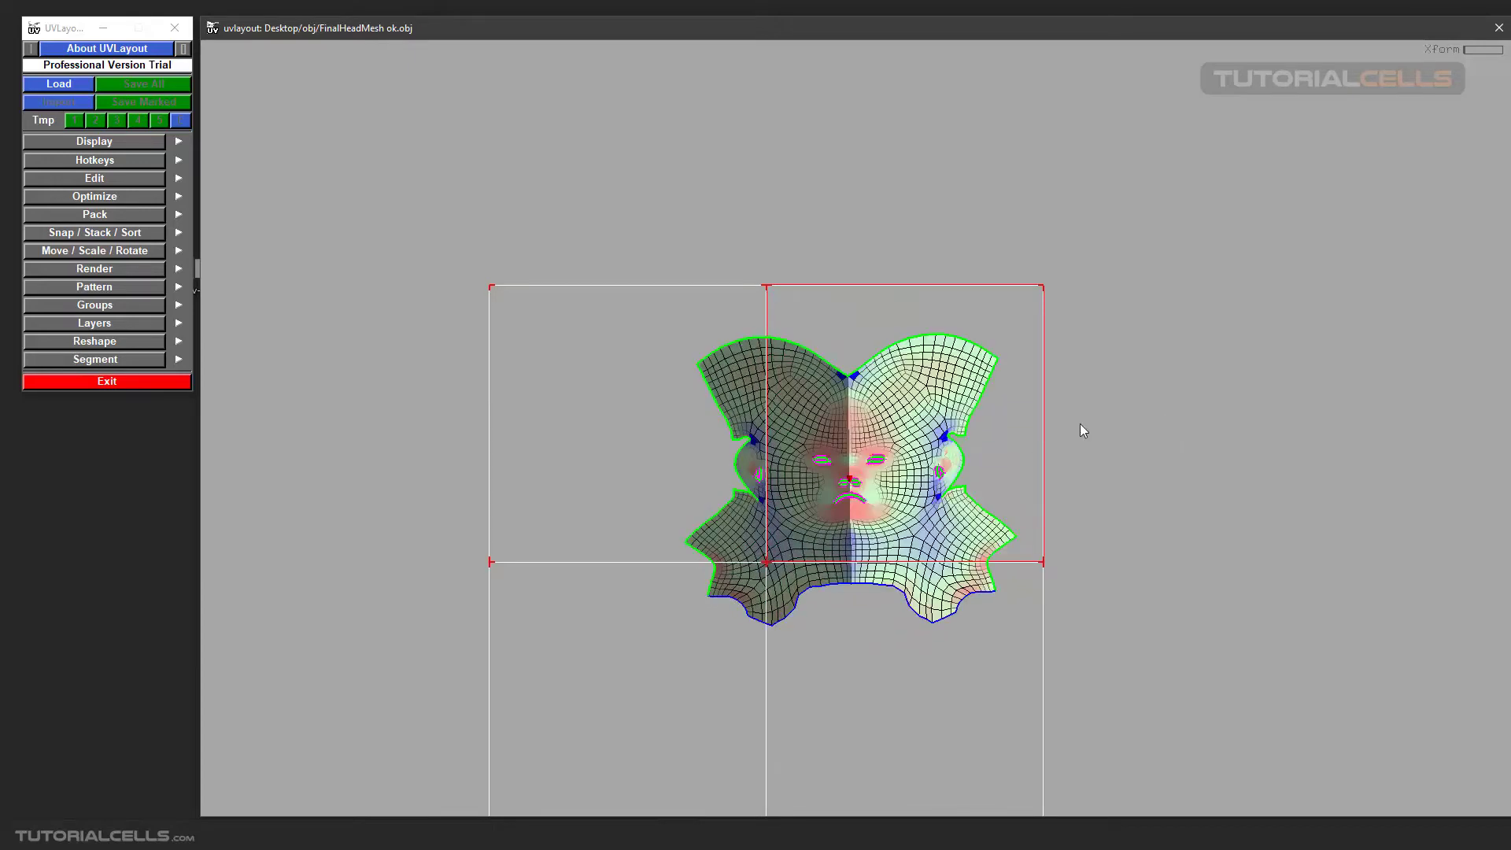
key("3")
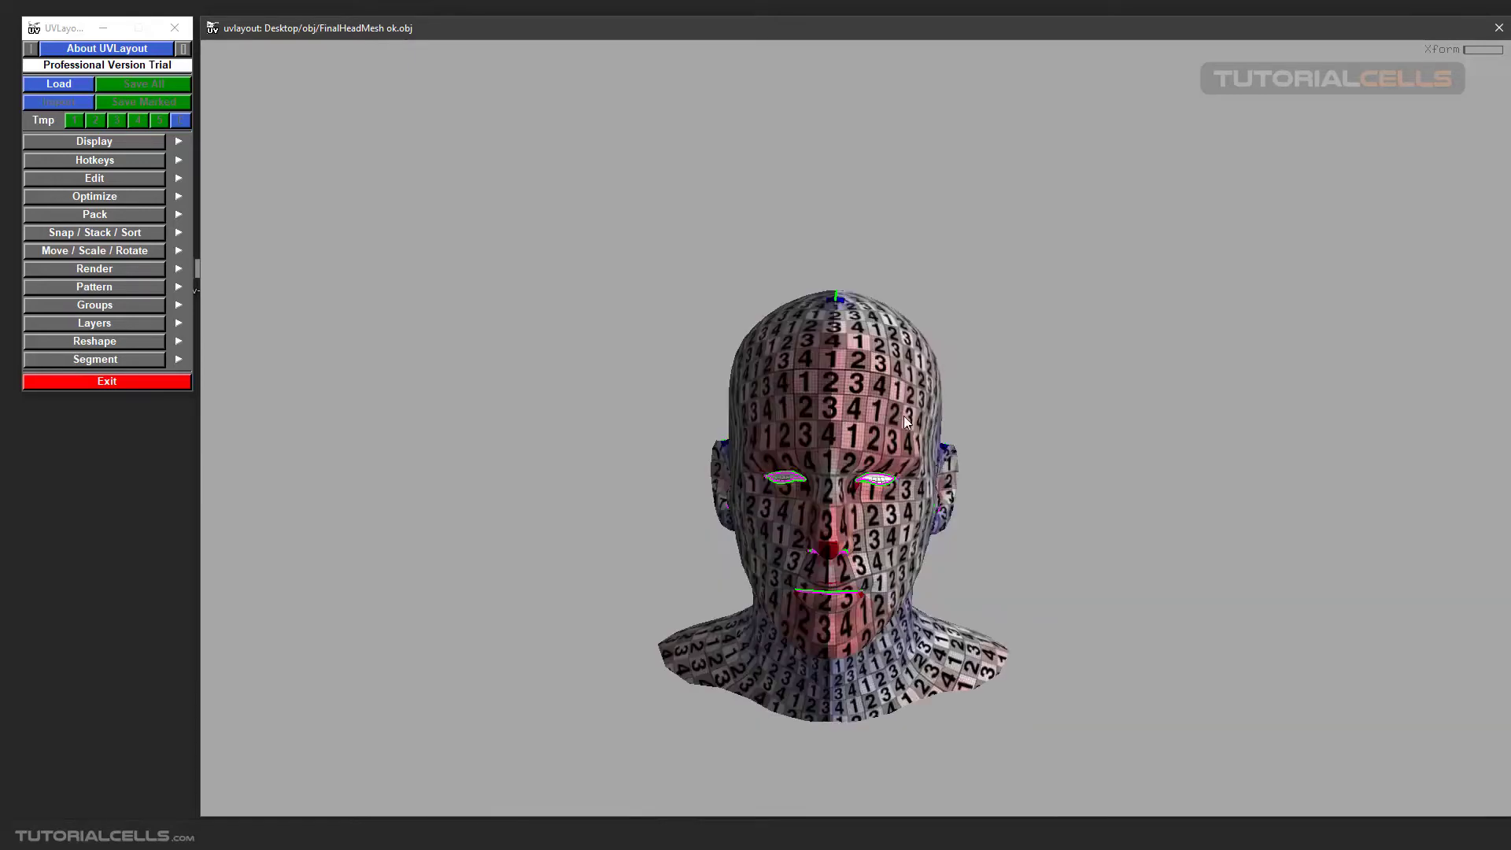
left_click_drag(904, 416, 906, 499)
middle_click_drag(906, 500, 799, 364)
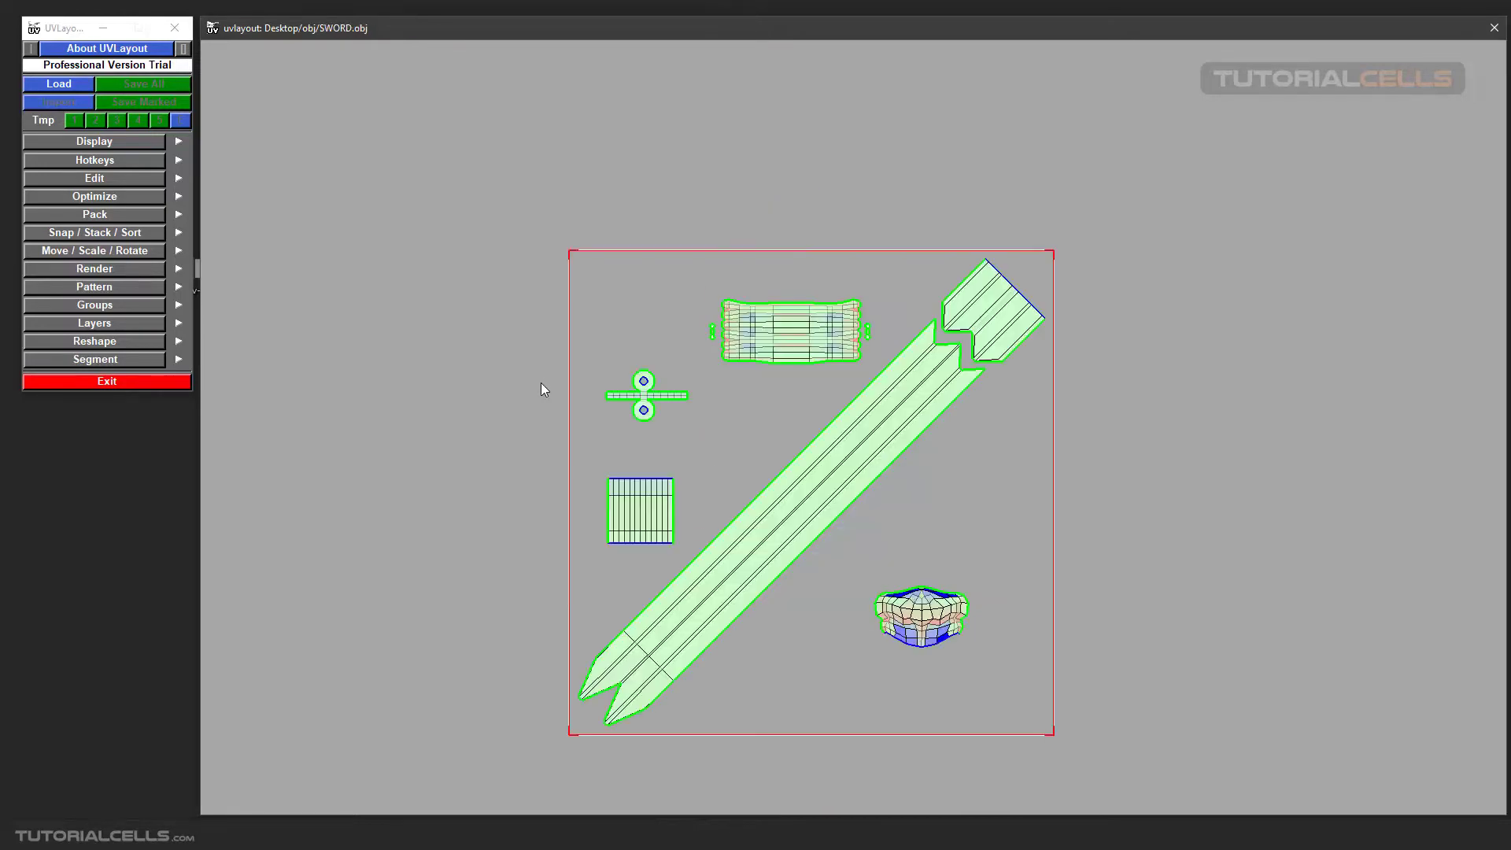
Locally flatten the distorted red lobes along the left end of the sword's scalloped rectangular shell and the small cap beside it.
scroll(753, 356, "up", 5)
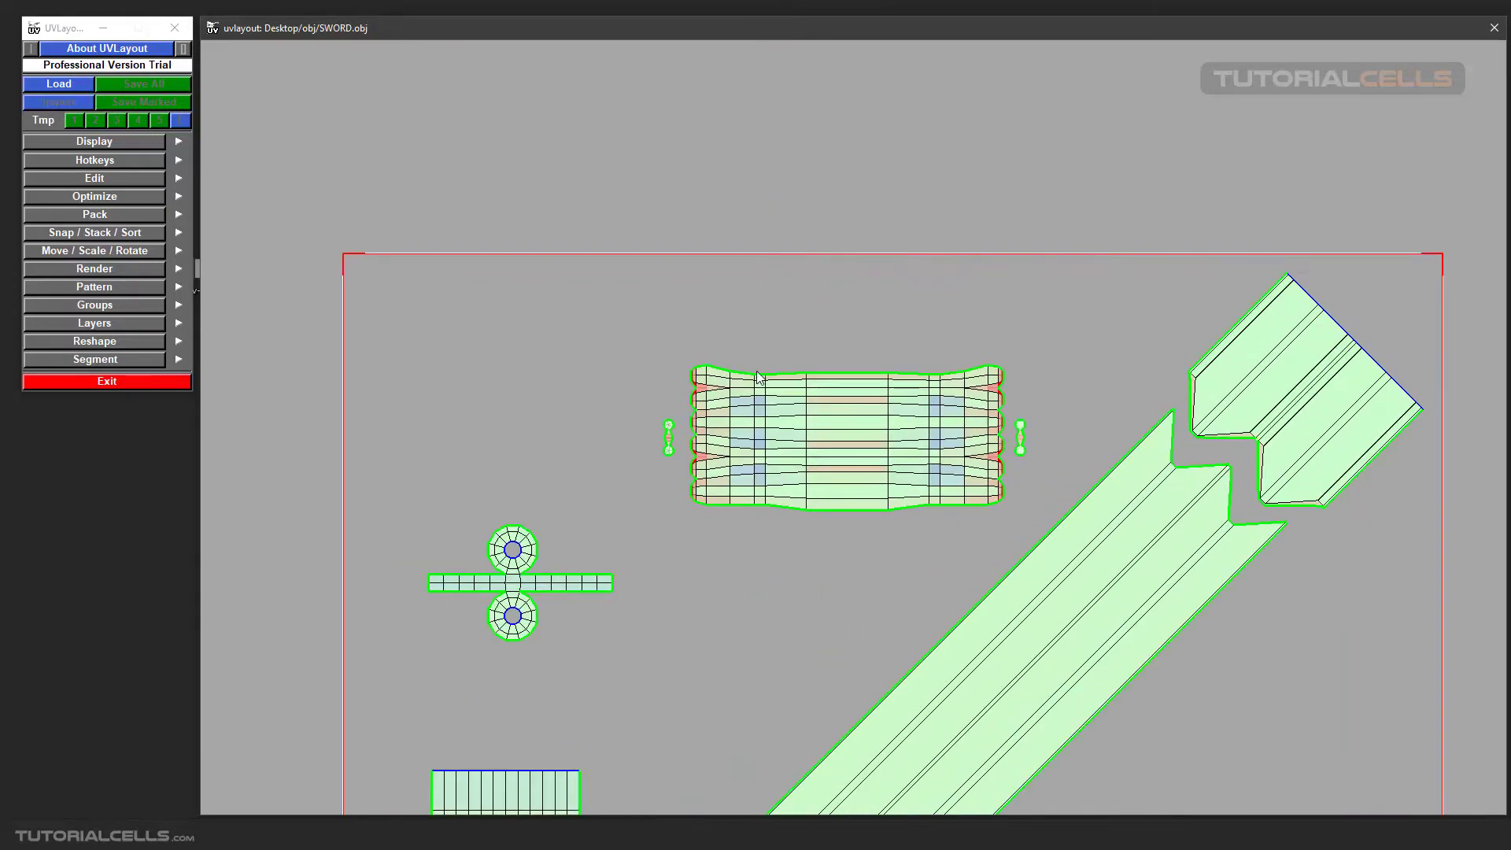
scroll(748, 441, "up", 6)
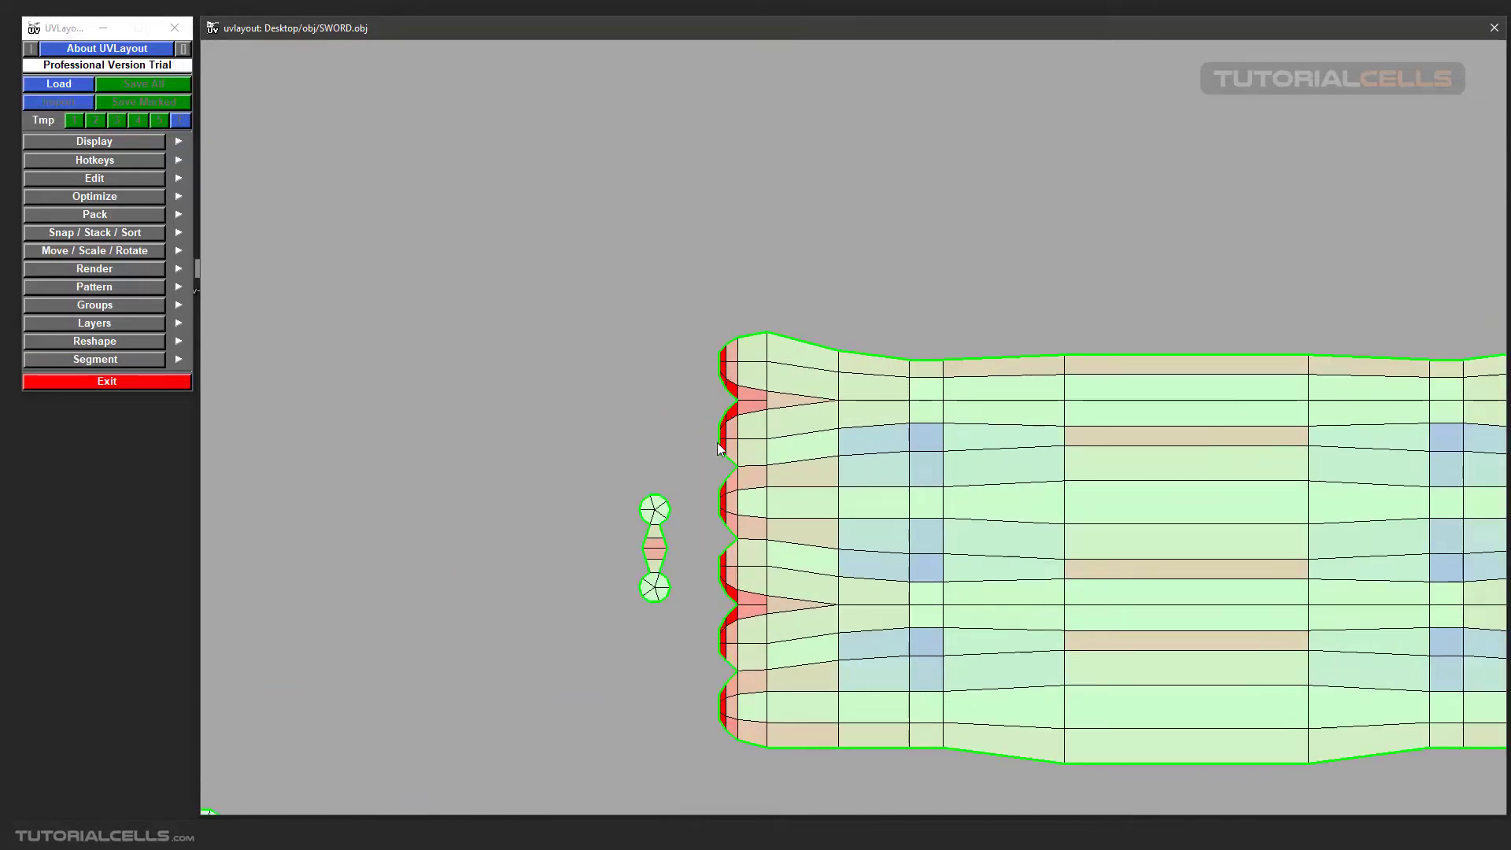
middle_click_drag(761, 580, 734, 529)
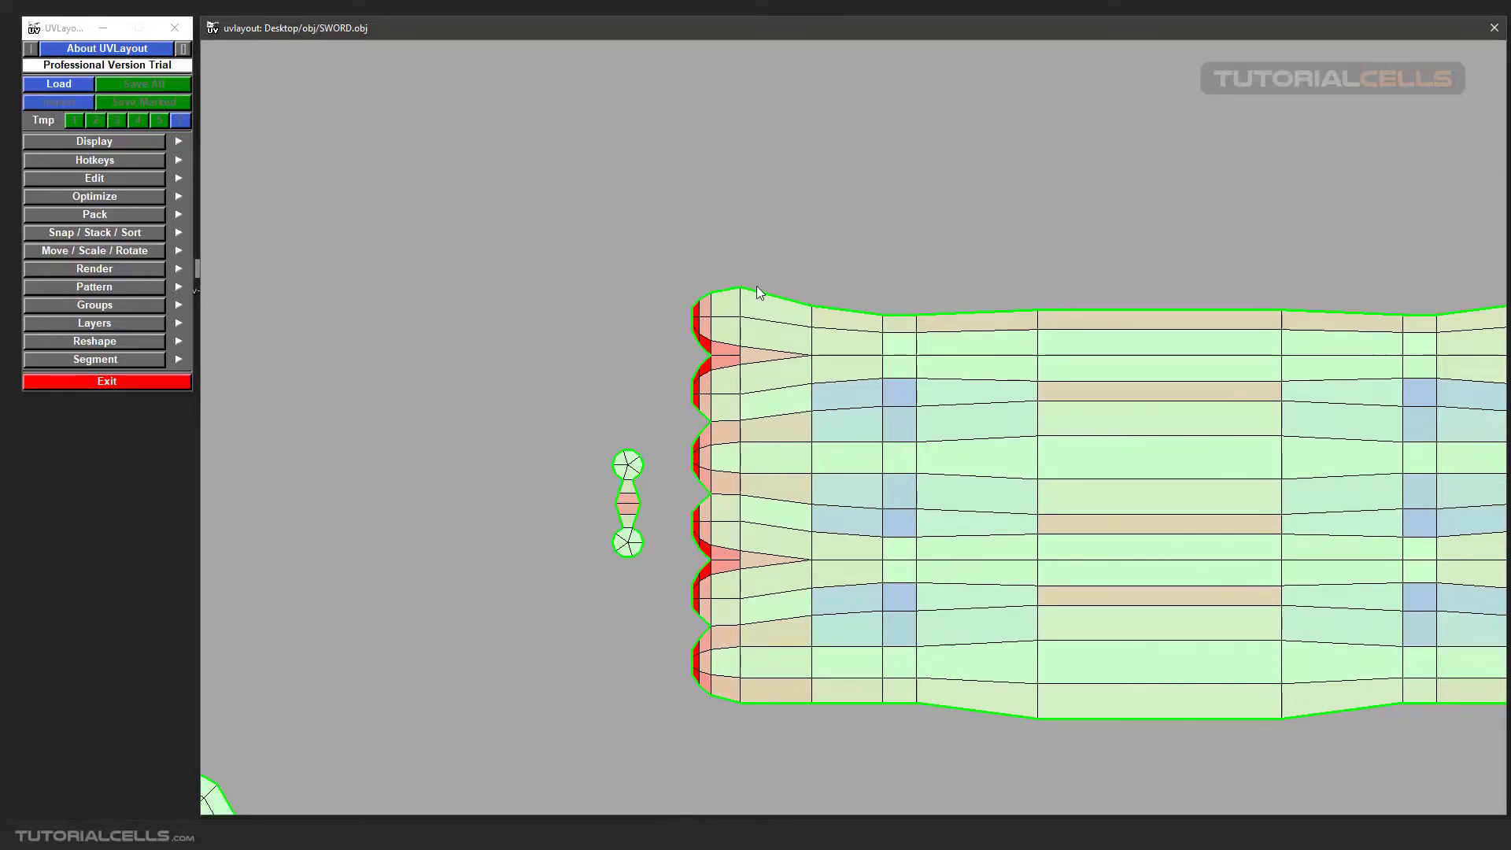
scroll(764, 315, "down", 5)
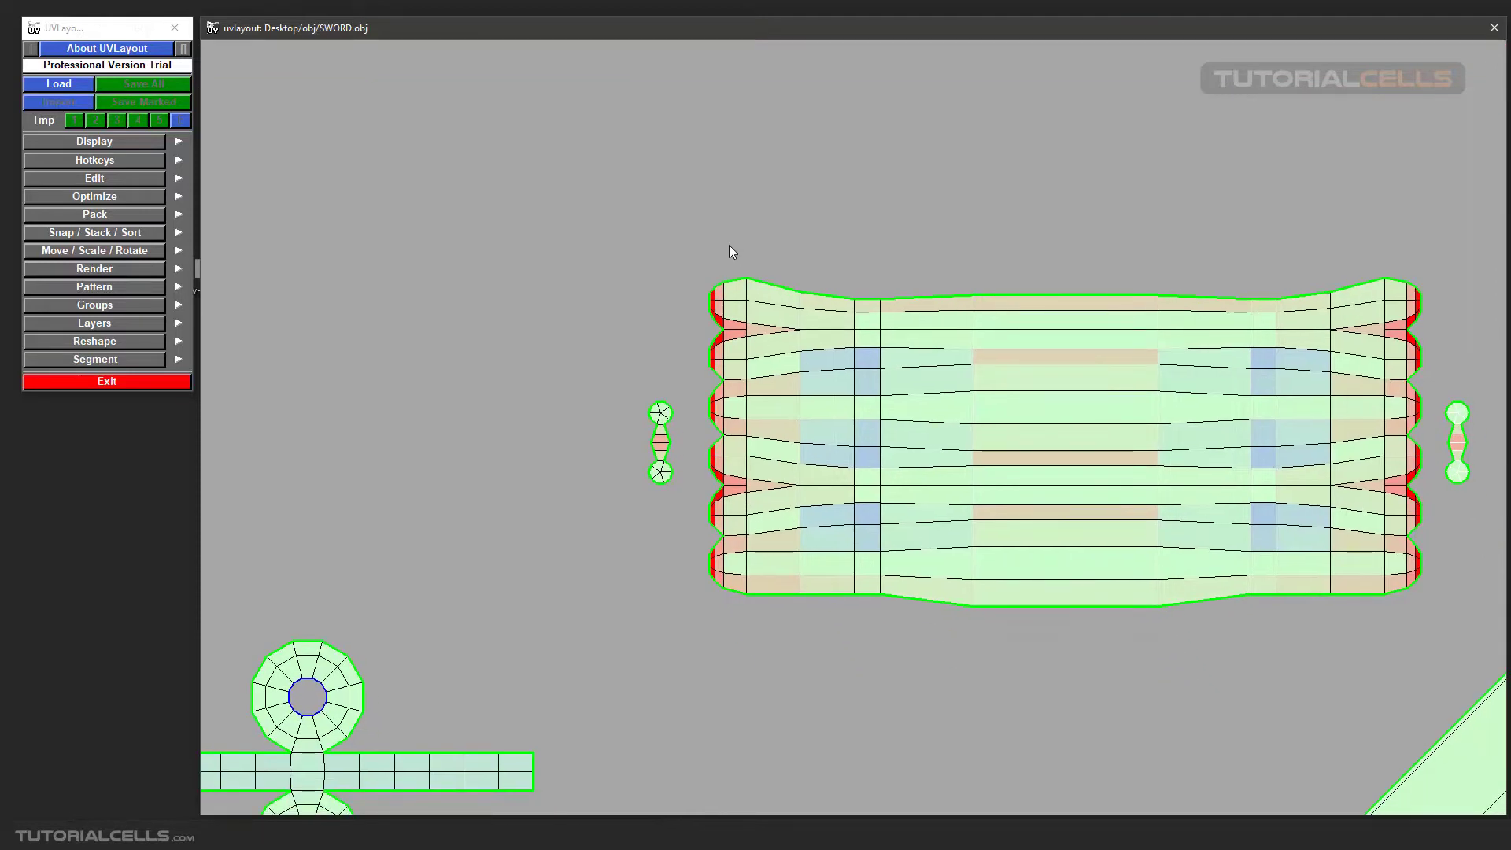
key("f")
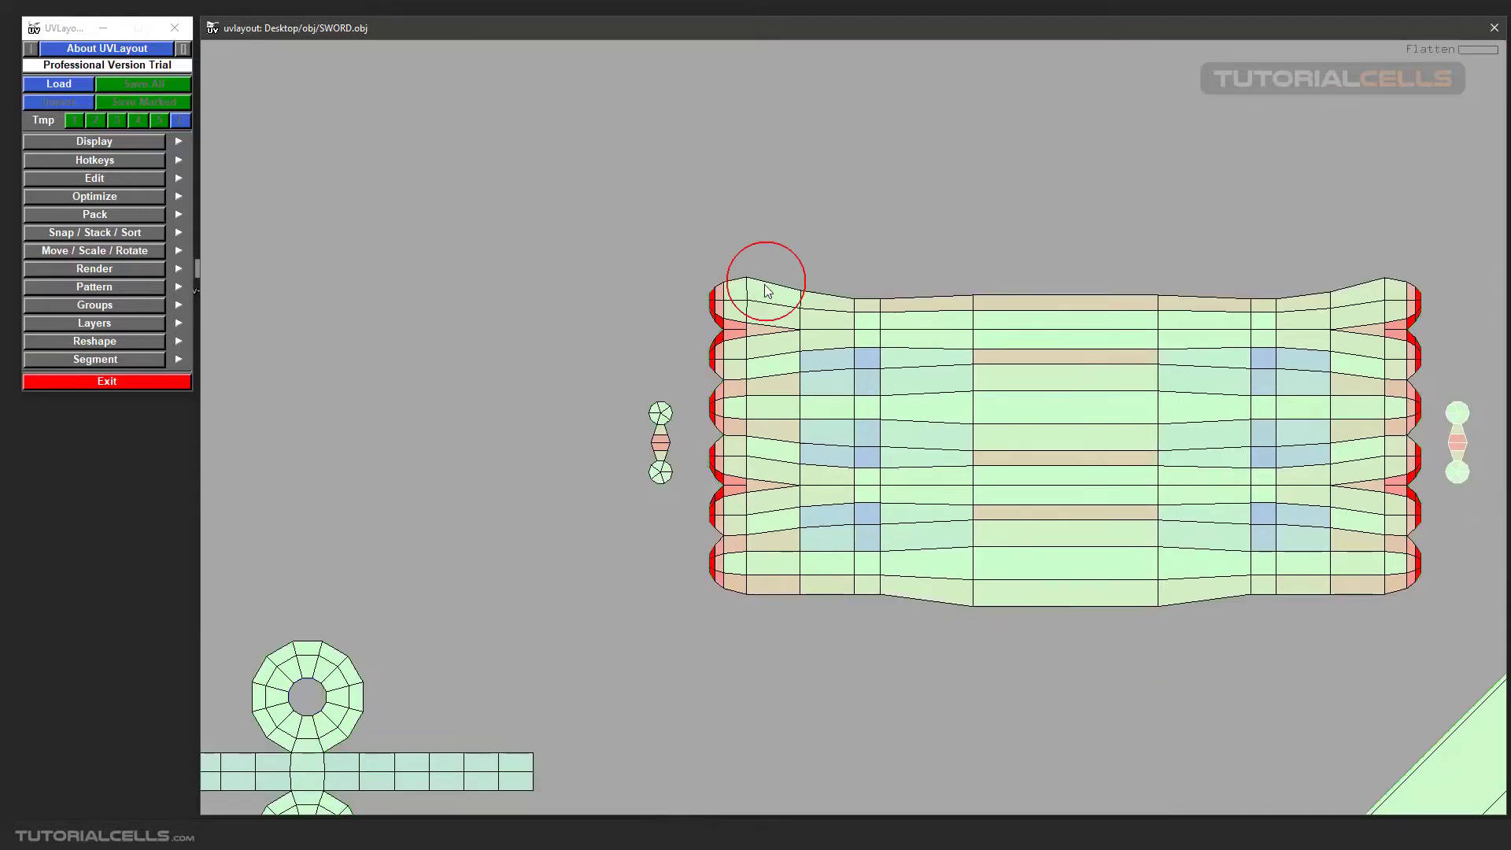
key("5")
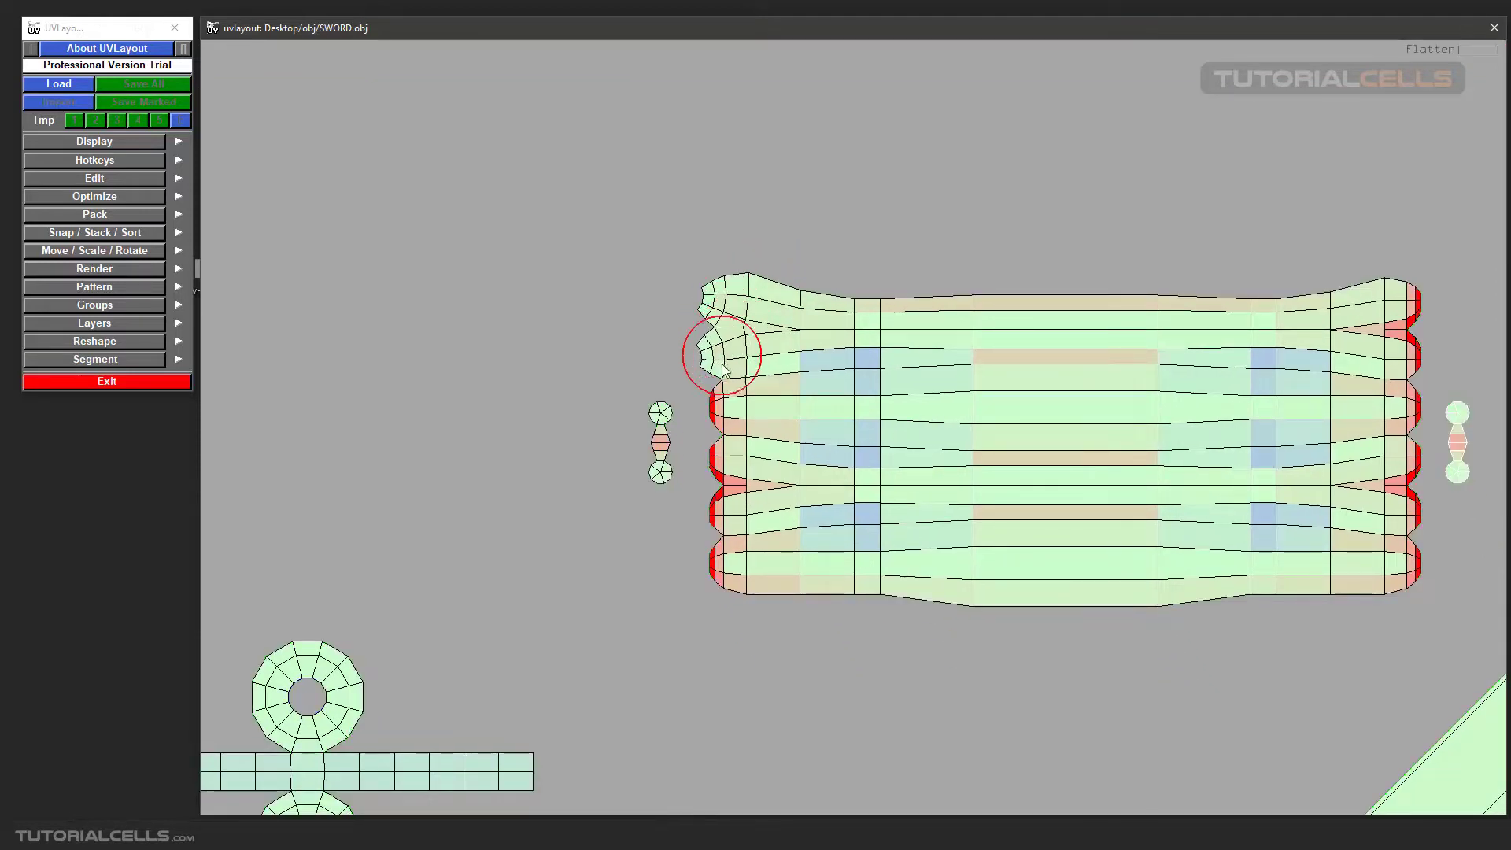
mouse_move(725, 368)
left_mouse_down()
mouse_move(712, 586)
mouse_move(749, 550)
mouse_move(765, 503)
mouse_move(624, 600)
mouse_move(661, 429)
mouse_move(658, 452)
left_mouse_up()
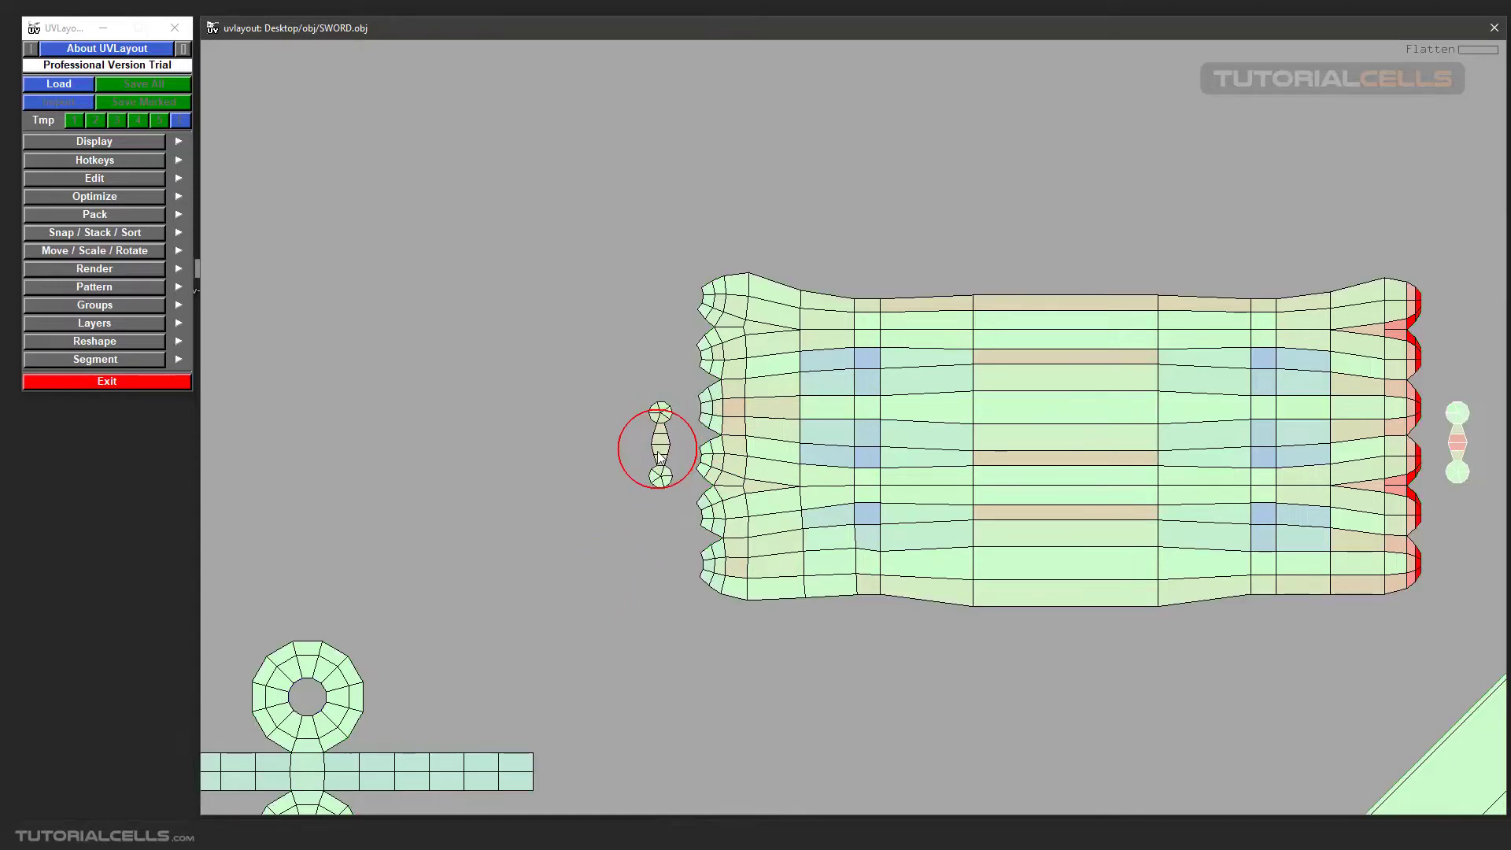
Locally flatten the red lobes along the right end of the scalloped shell and the small cap on that side.
middle_click_drag(961, 394, 769, 361)
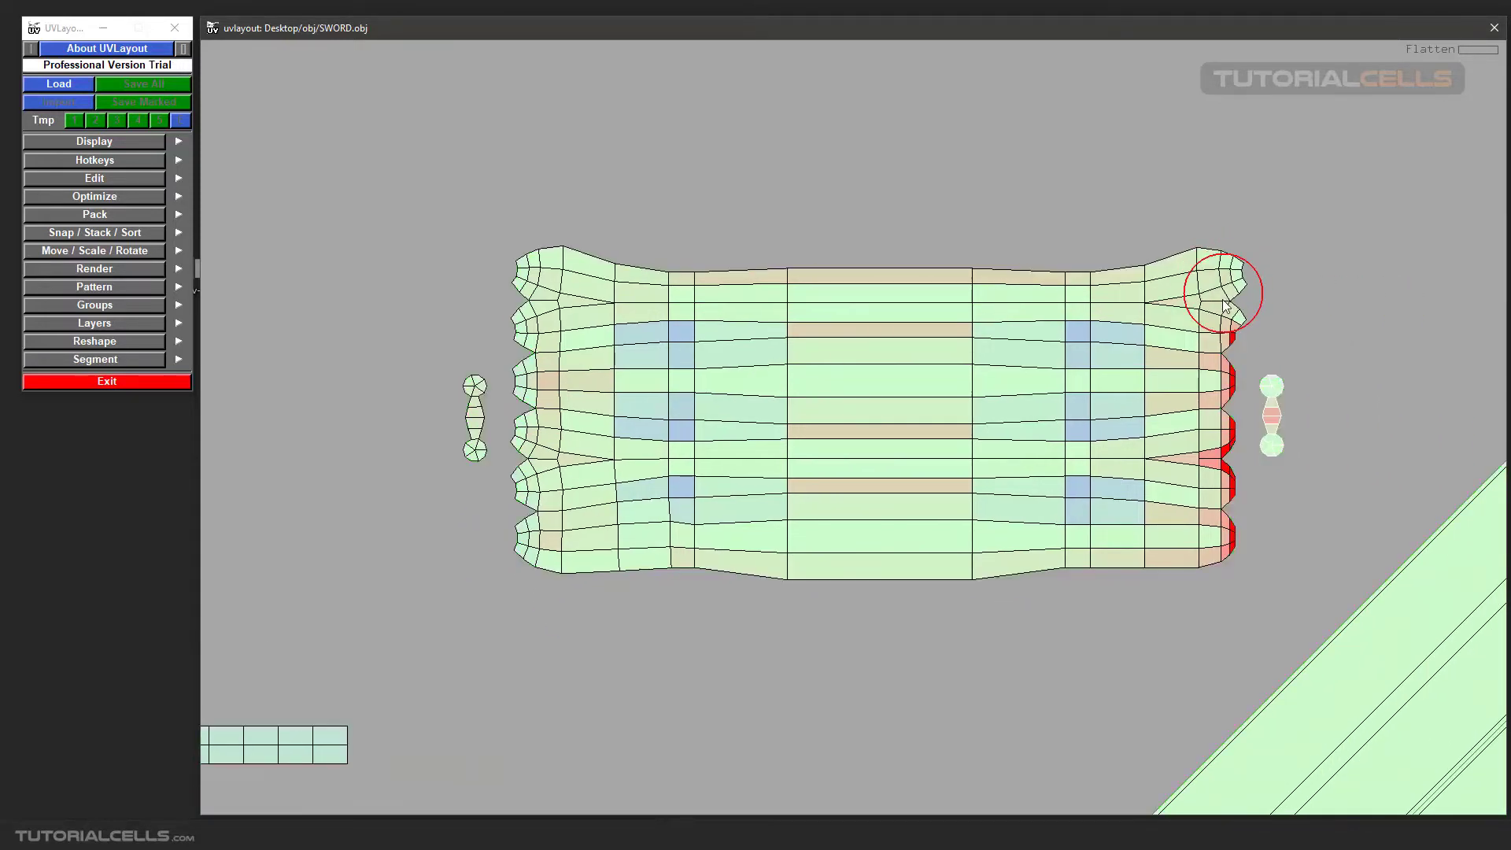
mouse_move(1225, 303)
left_mouse_down()
mouse_move(1237, 535)
mouse_move(1167, 380)
mouse_move(1269, 409)
mouse_move(1269, 447)
mouse_move(1070, 370)
mouse_move(1113, 389)
left_mouse_up()
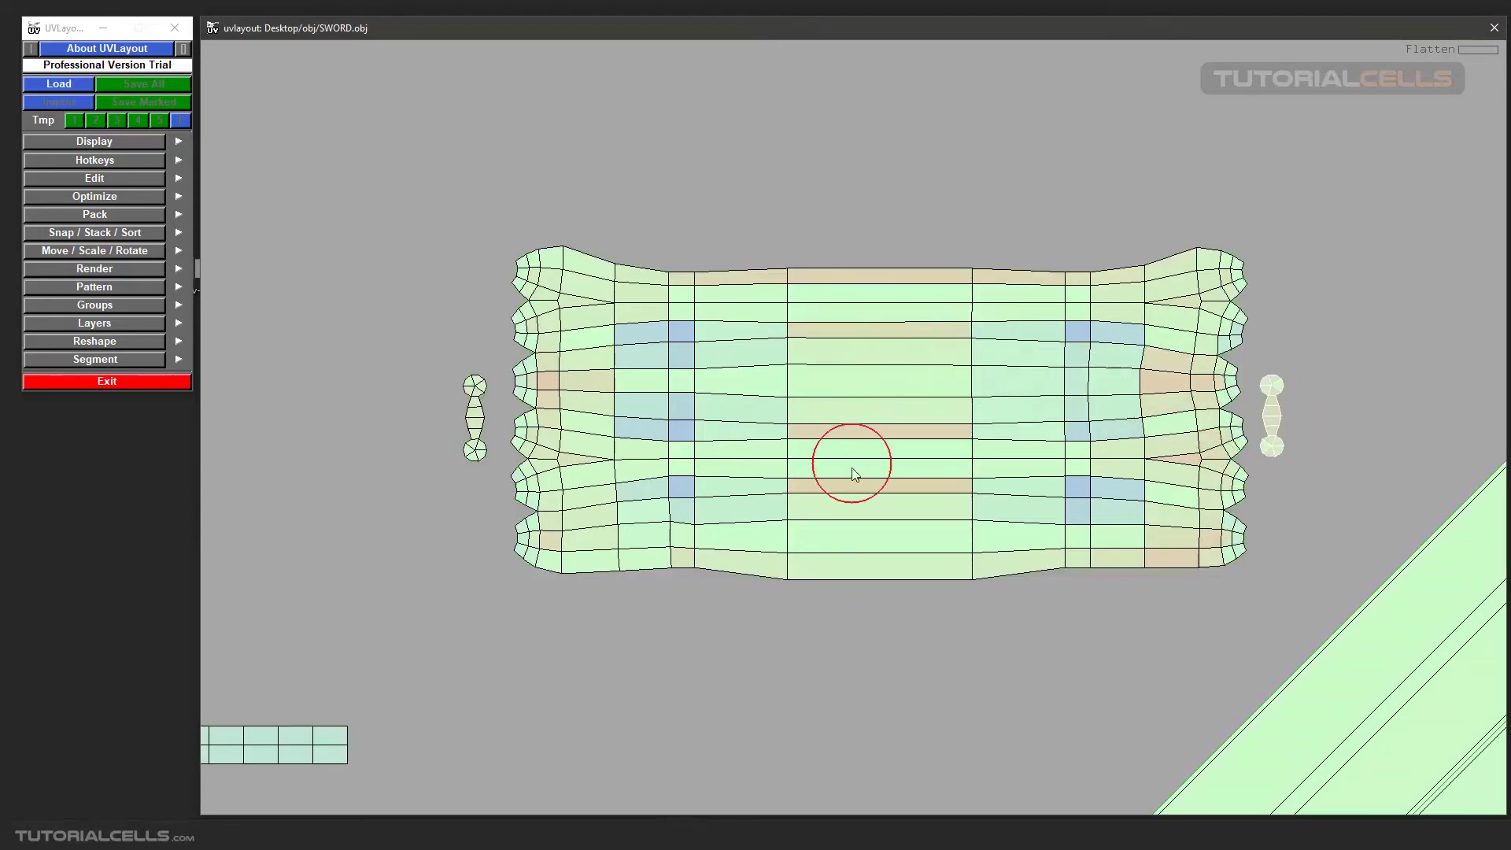
scroll(862, 453, "down", 3)
scroll(864, 431, "down", 3)
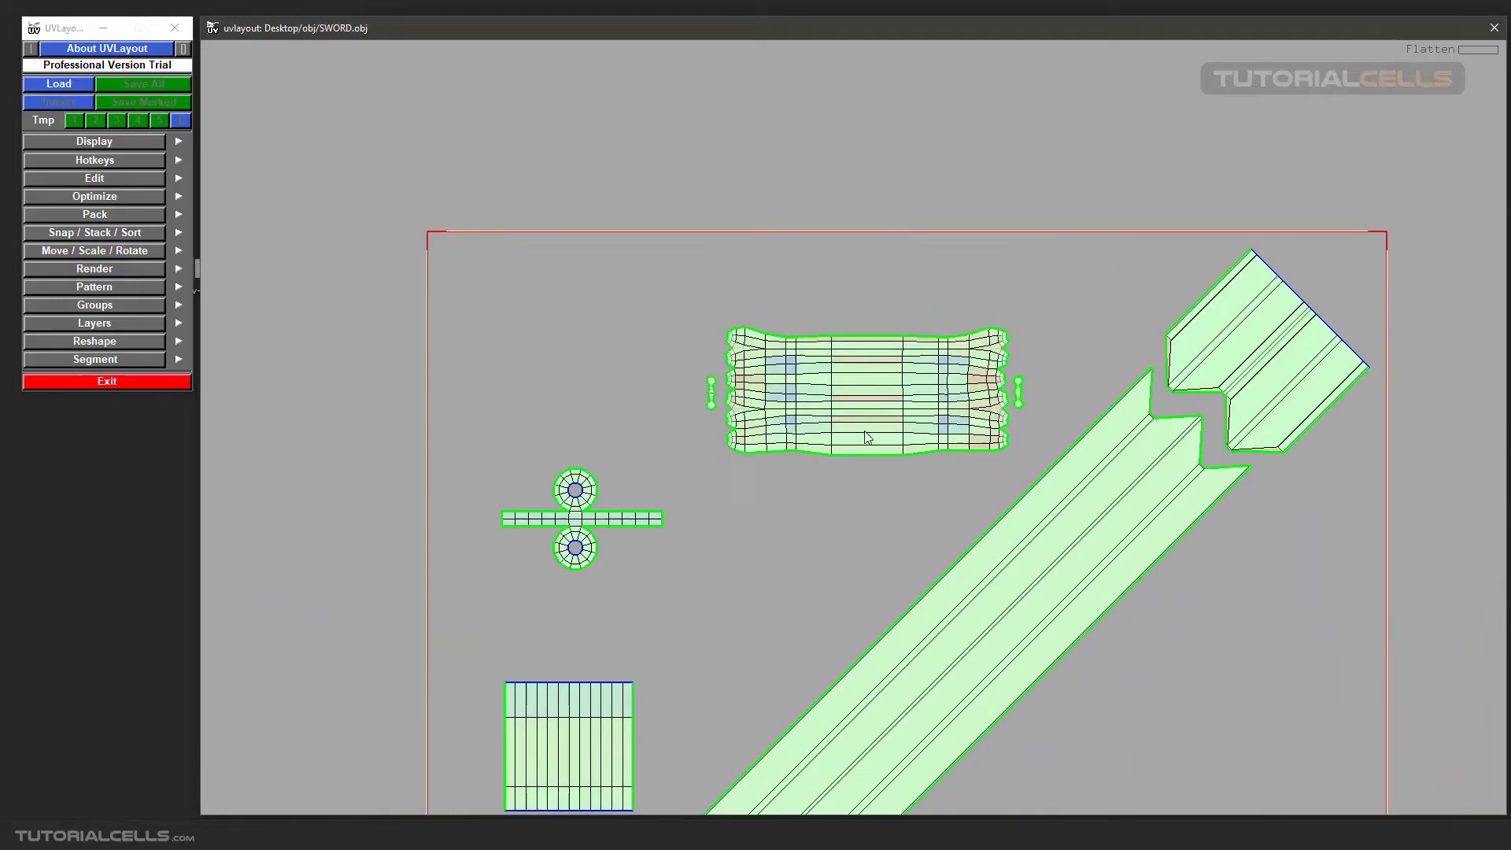
scroll(874, 425, "up", 2)
middle_click_drag(885, 419, 864, 373)
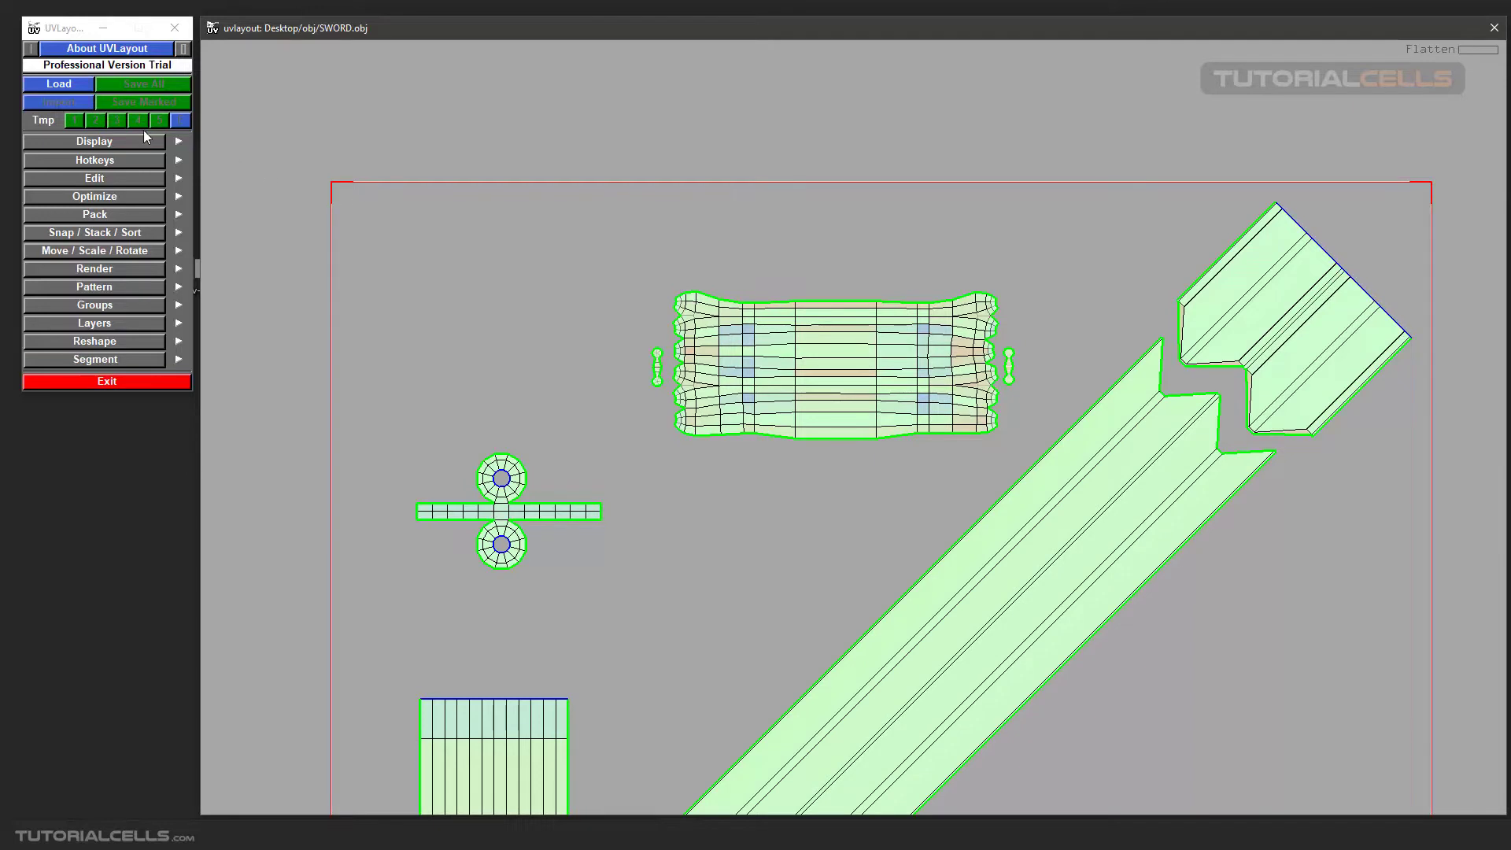
Load sub.obj as a SUBD mesh with New UVs and enlarge the viewport window.
left_click(75, 89)
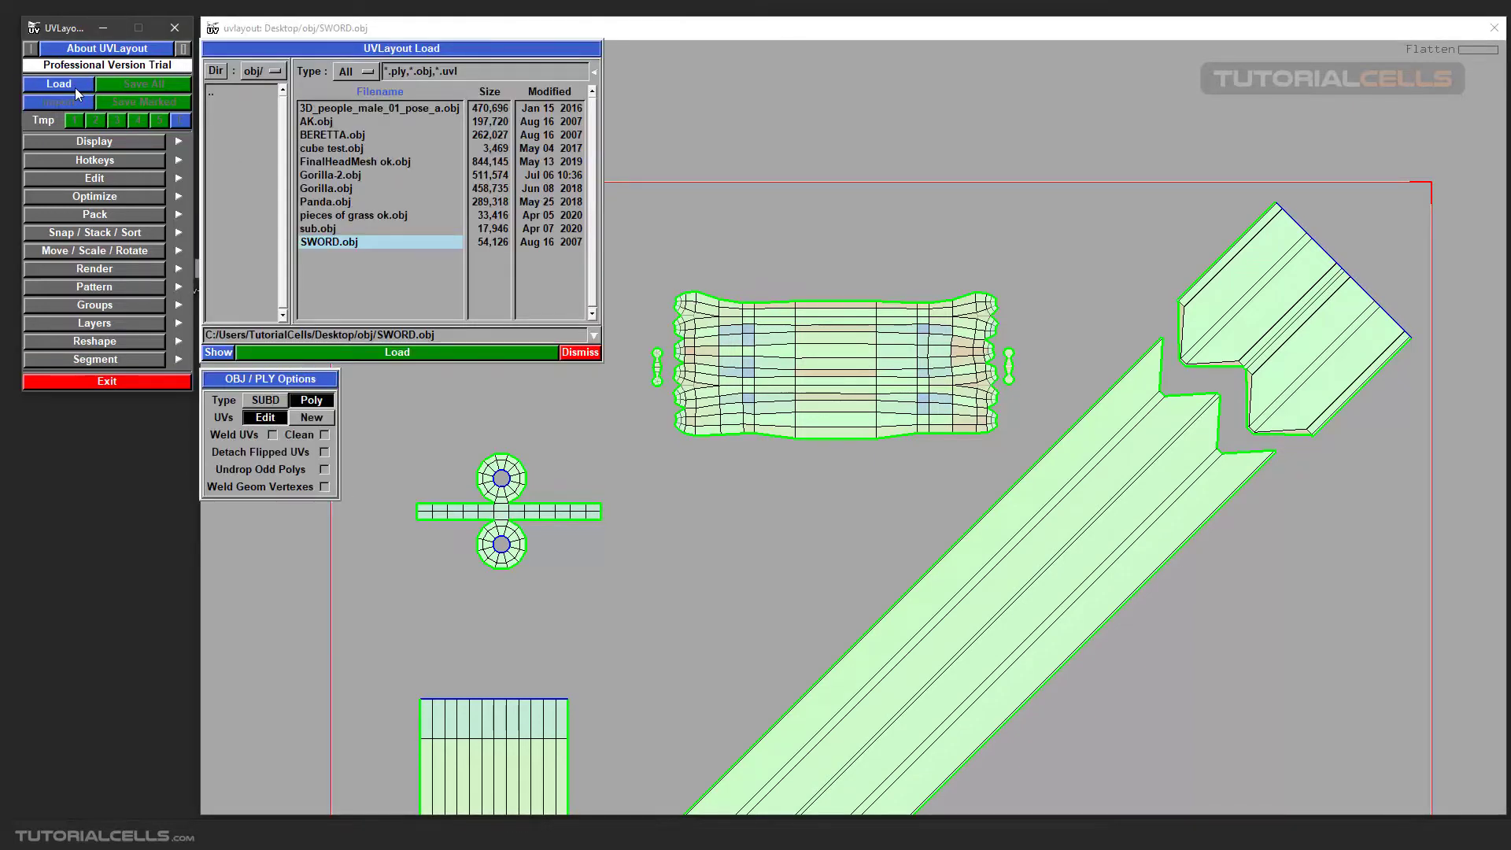
left_click(329, 227)
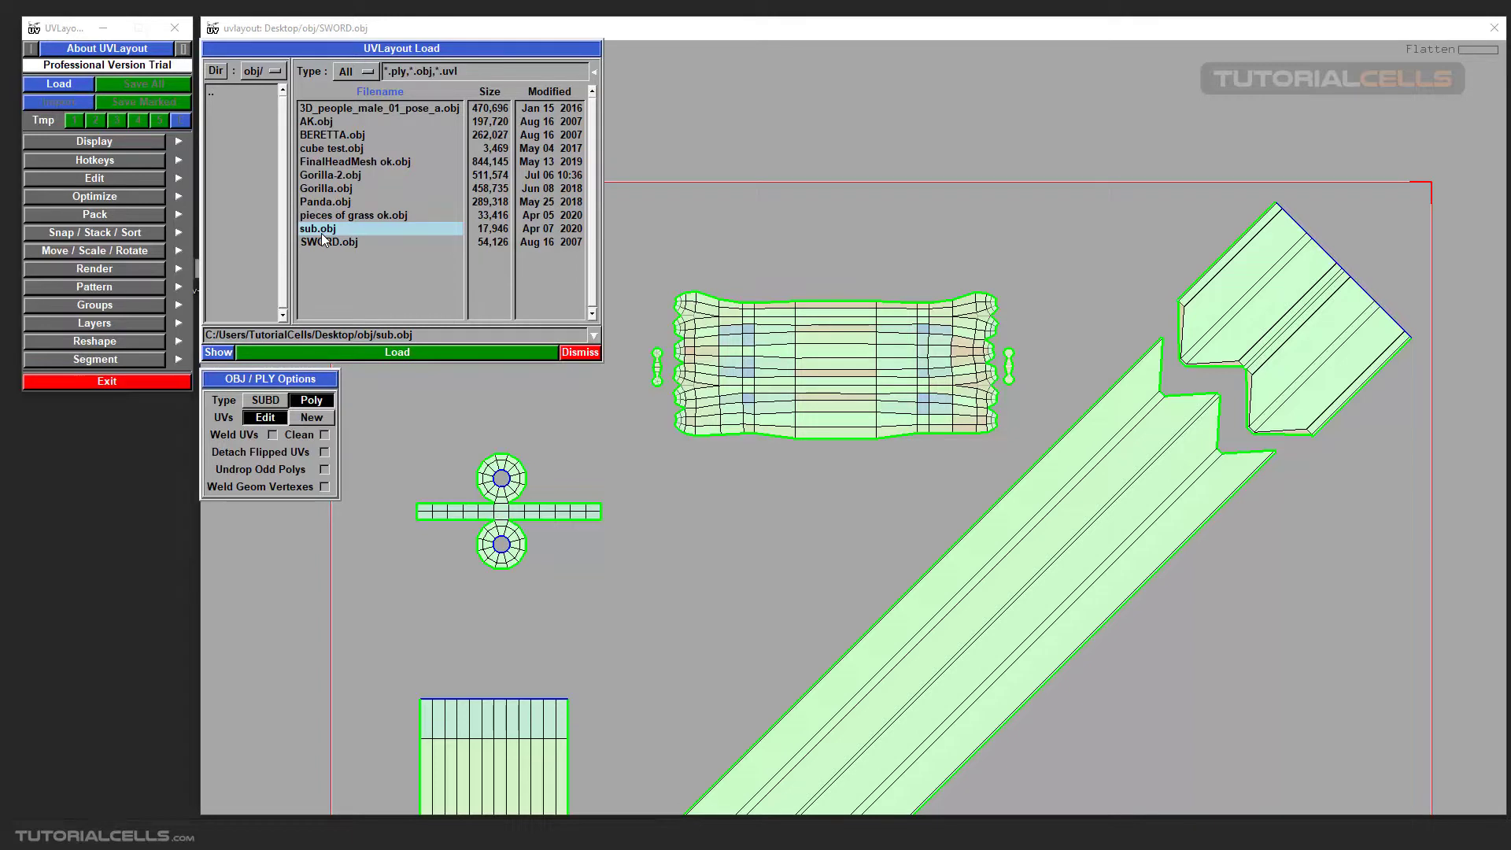
left_click(261, 408)
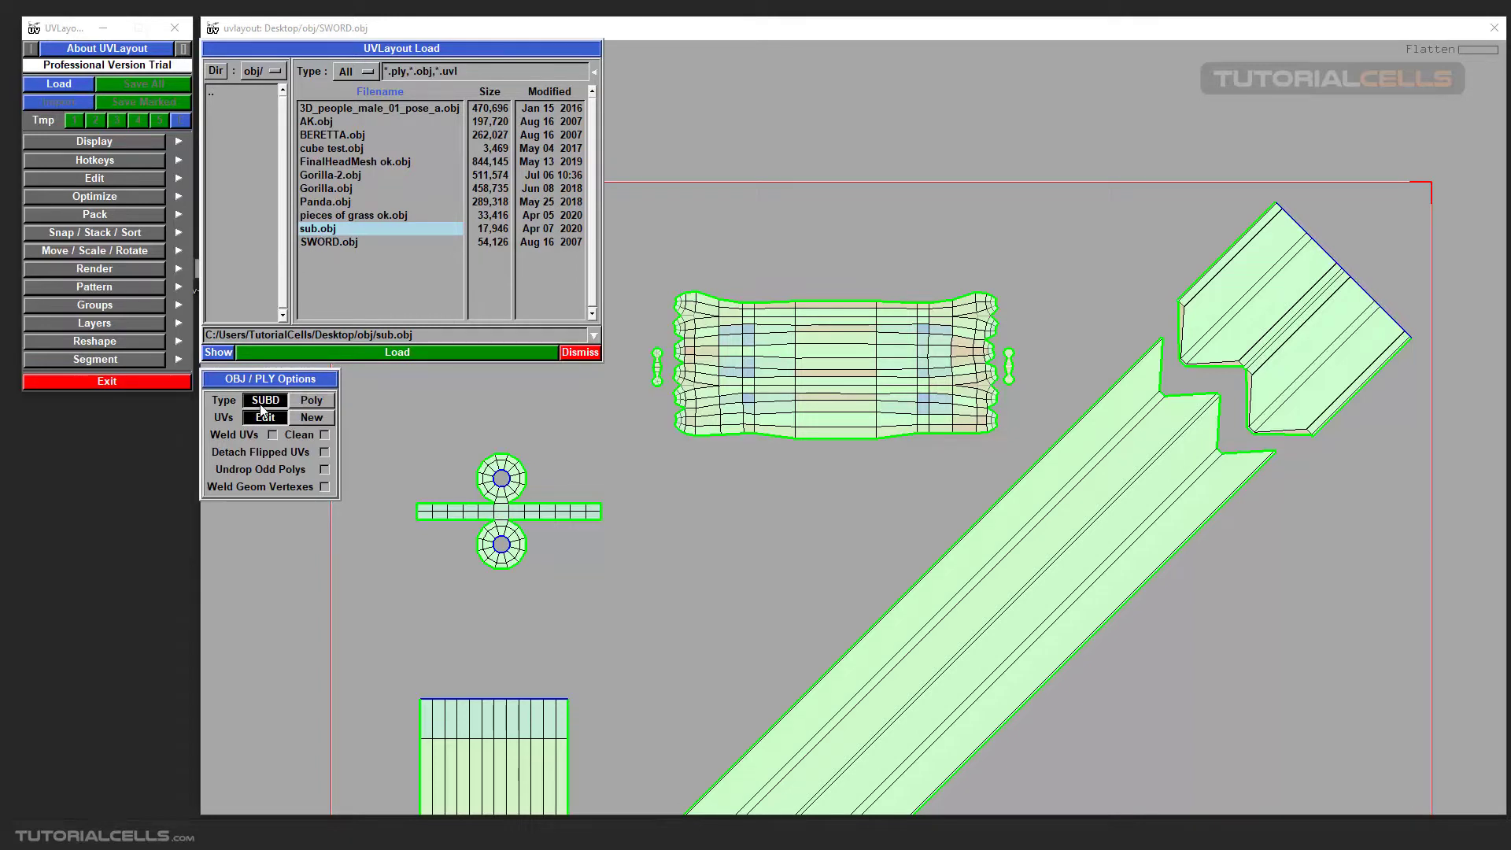
left_click(296, 422)
left_click(460, 352)
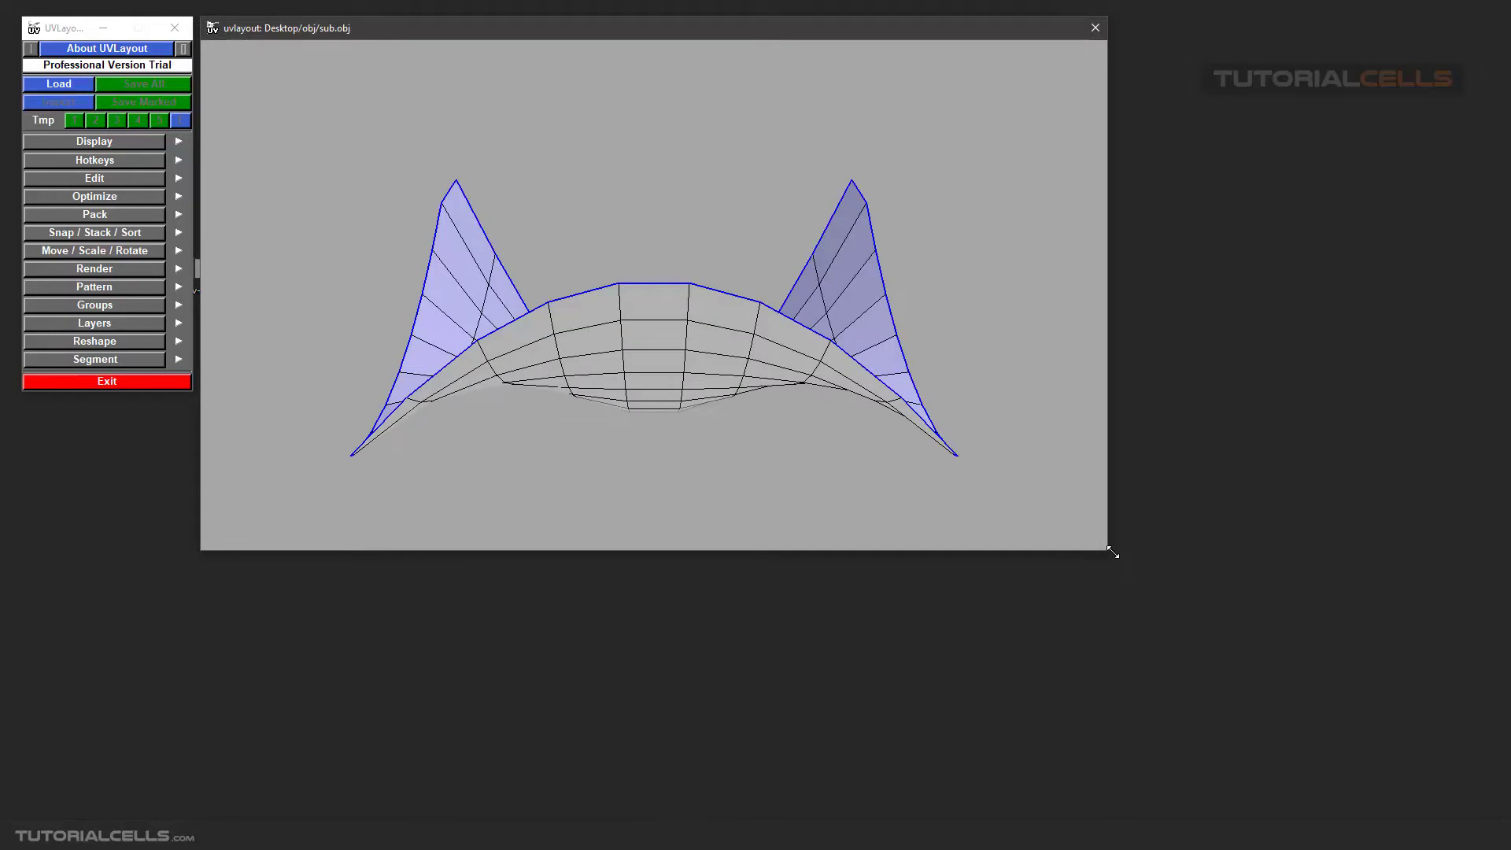
left_click_drag(1112, 553, 1504, 817)
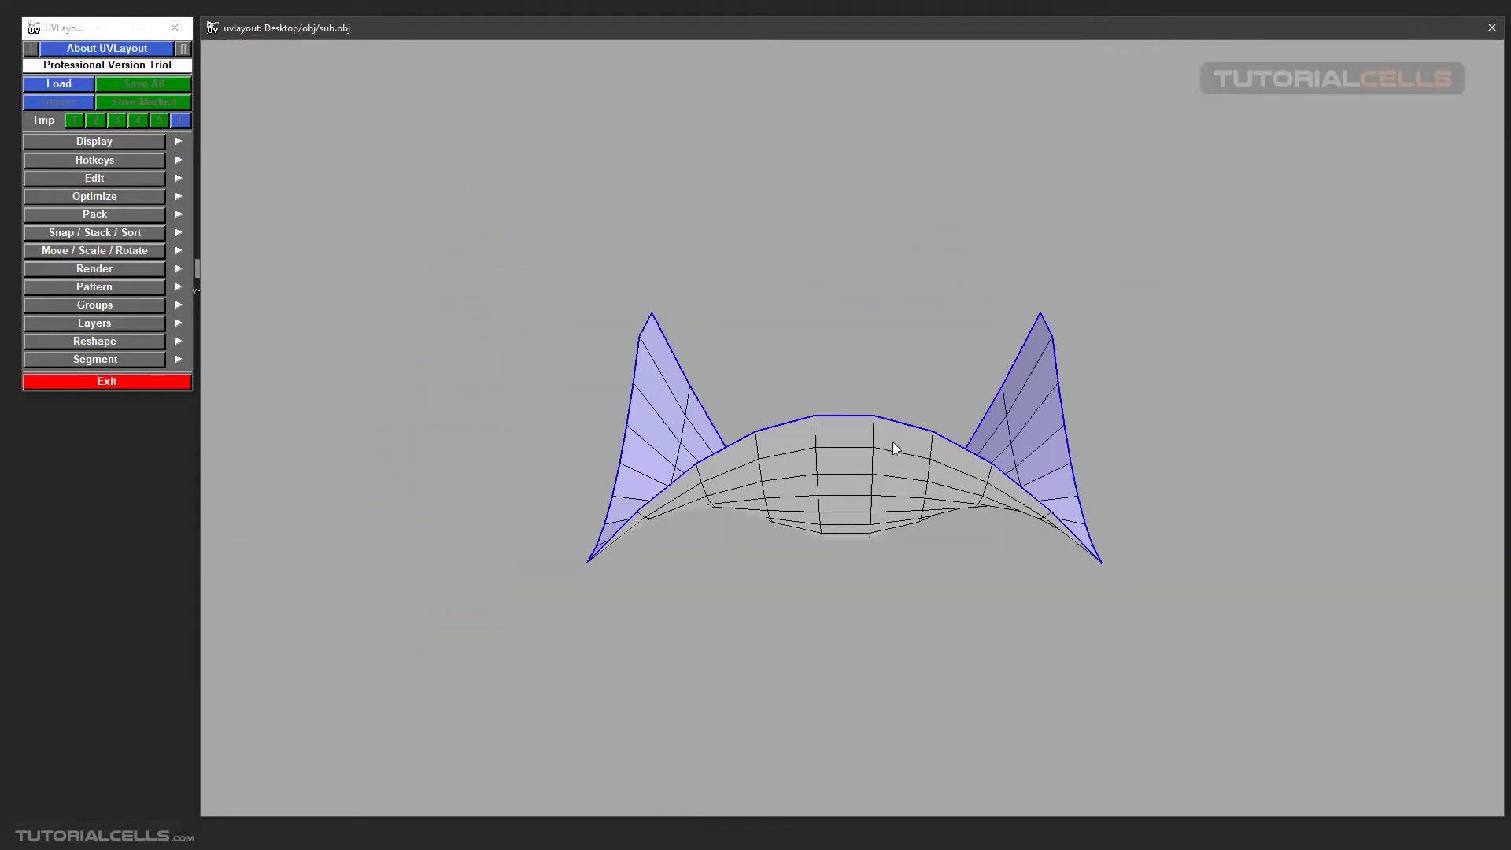
Examine the curved surface from several angles in the edit view and display it in the 3D view.
left_click_drag(893, 443, 870, 367)
right_click_drag(839, 424, 835, 490)
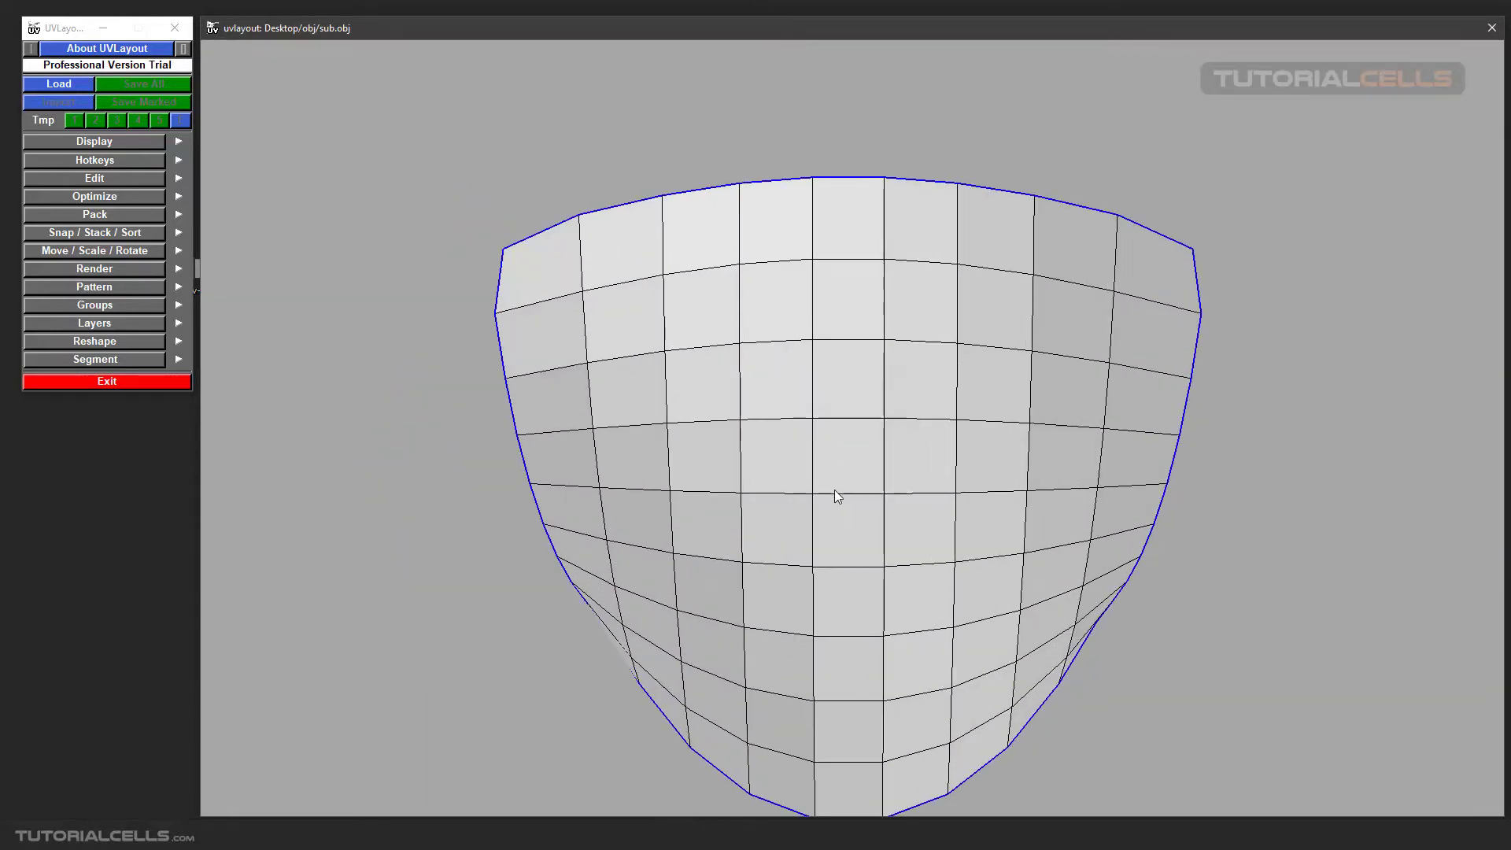
left_click_drag(835, 490, 881, 489)
right_click_drag(882, 489, 854, 489)
mouse_move(854, 489)
left_mouse_down()
mouse_move(850, 344)
mouse_move(813, 483)
mouse_move(897, 489)
mouse_move(852, 477)
left_mouse_up()
key("3")
scroll(853, 475, "down", 3)
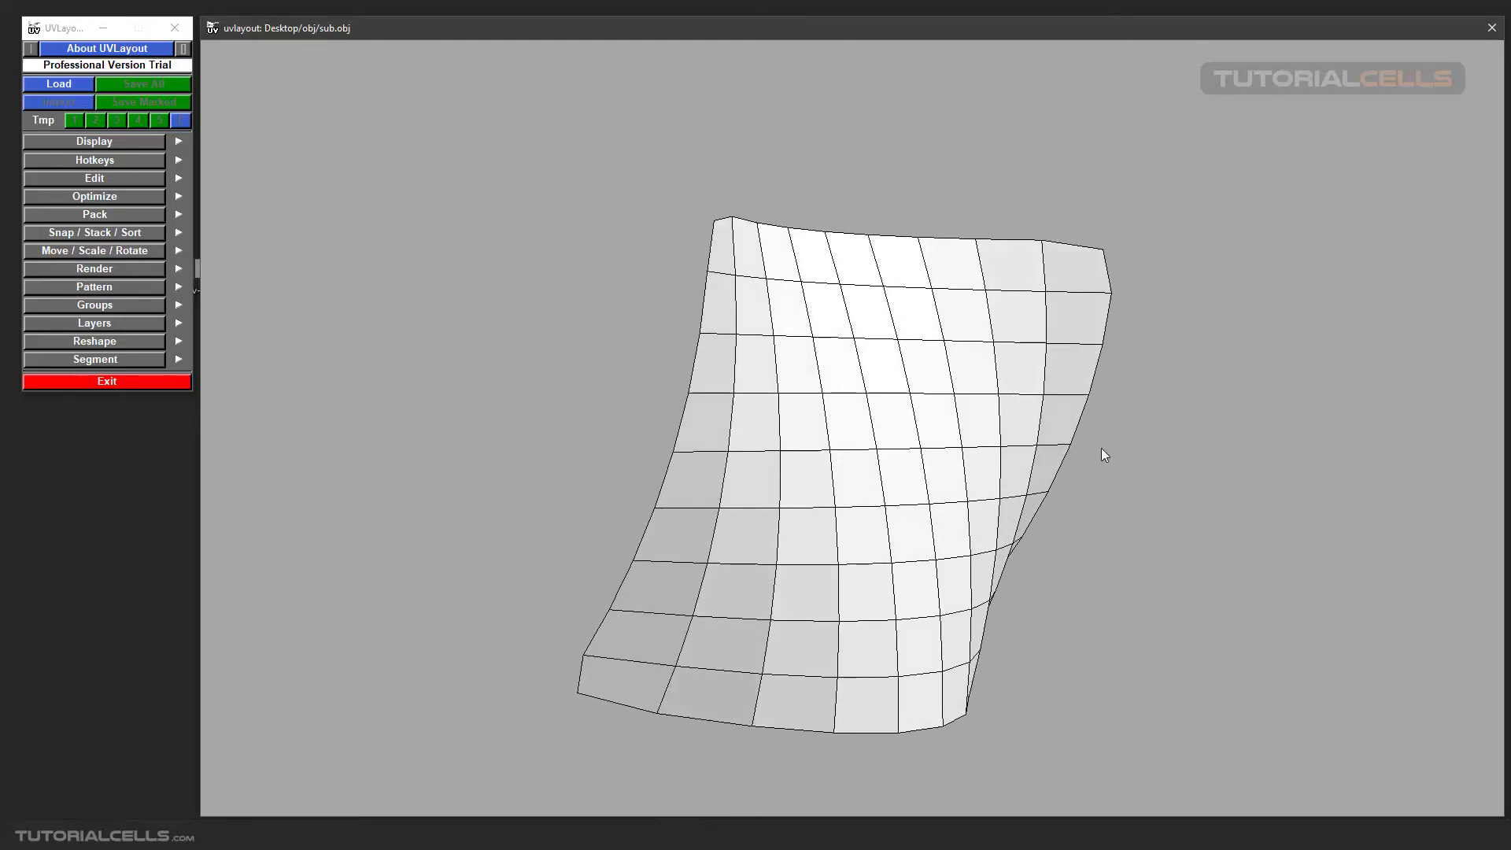
Preview the surface with smooth subdivision and no wireframe in 3D, and return it to the edit view.
left_click(112, 143)
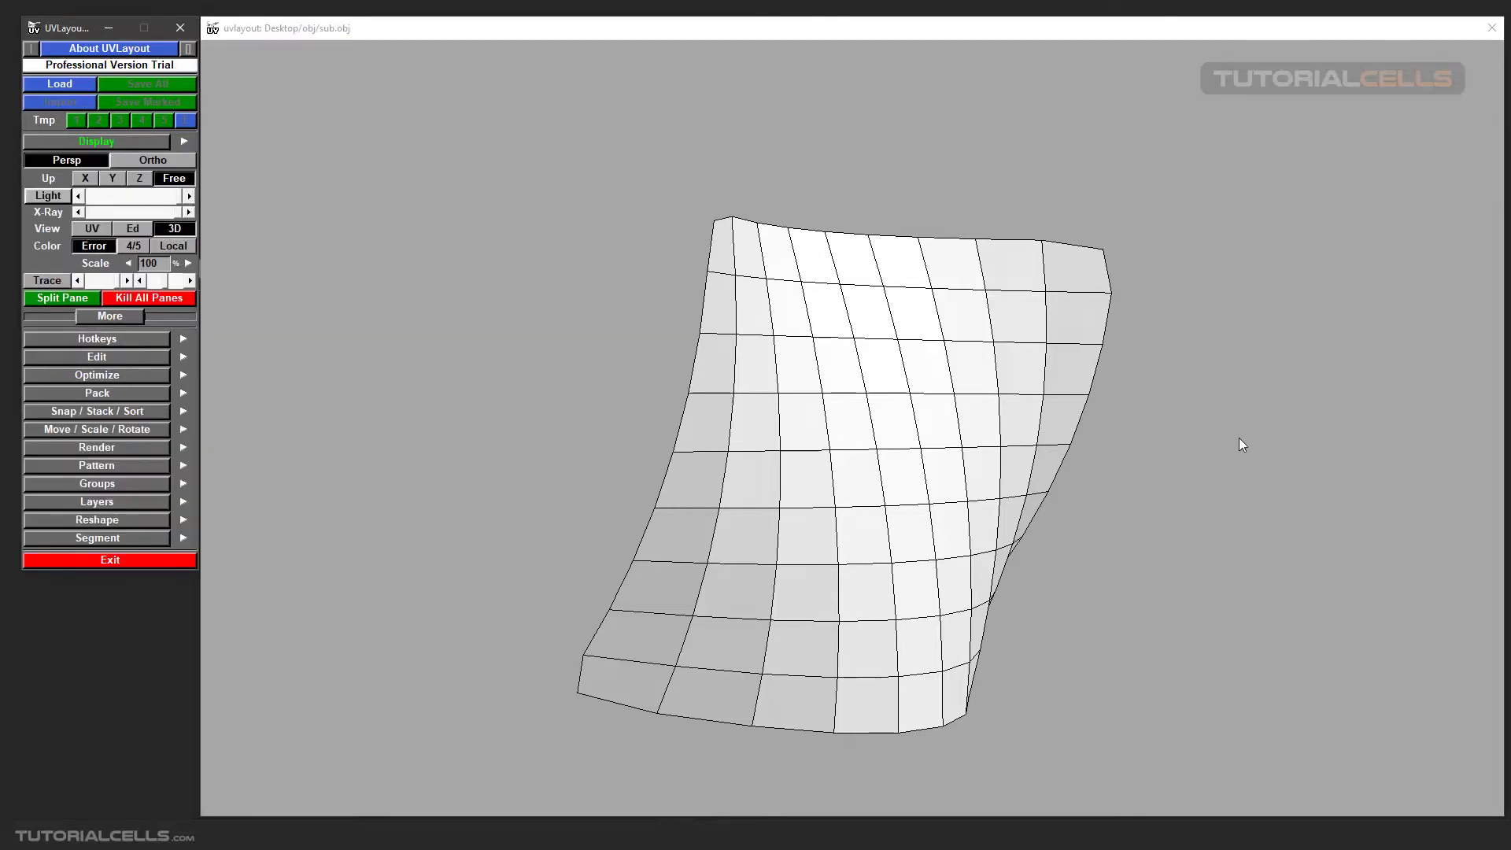
mouse_move(1238, 439)
left_mouse_down()
mouse_move(716, 443)
mouse_move(1066, 431)
mouse_move(918, 438)
mouse_move(924, 327)
mouse_move(927, 418)
mouse_move(954, 449)
left_mouse_up()
mouse_move(934, 371)
left_mouse_down()
mouse_move(864, 467)
mouse_move(837, 418)
mouse_move(819, 442)
left_mouse_up()
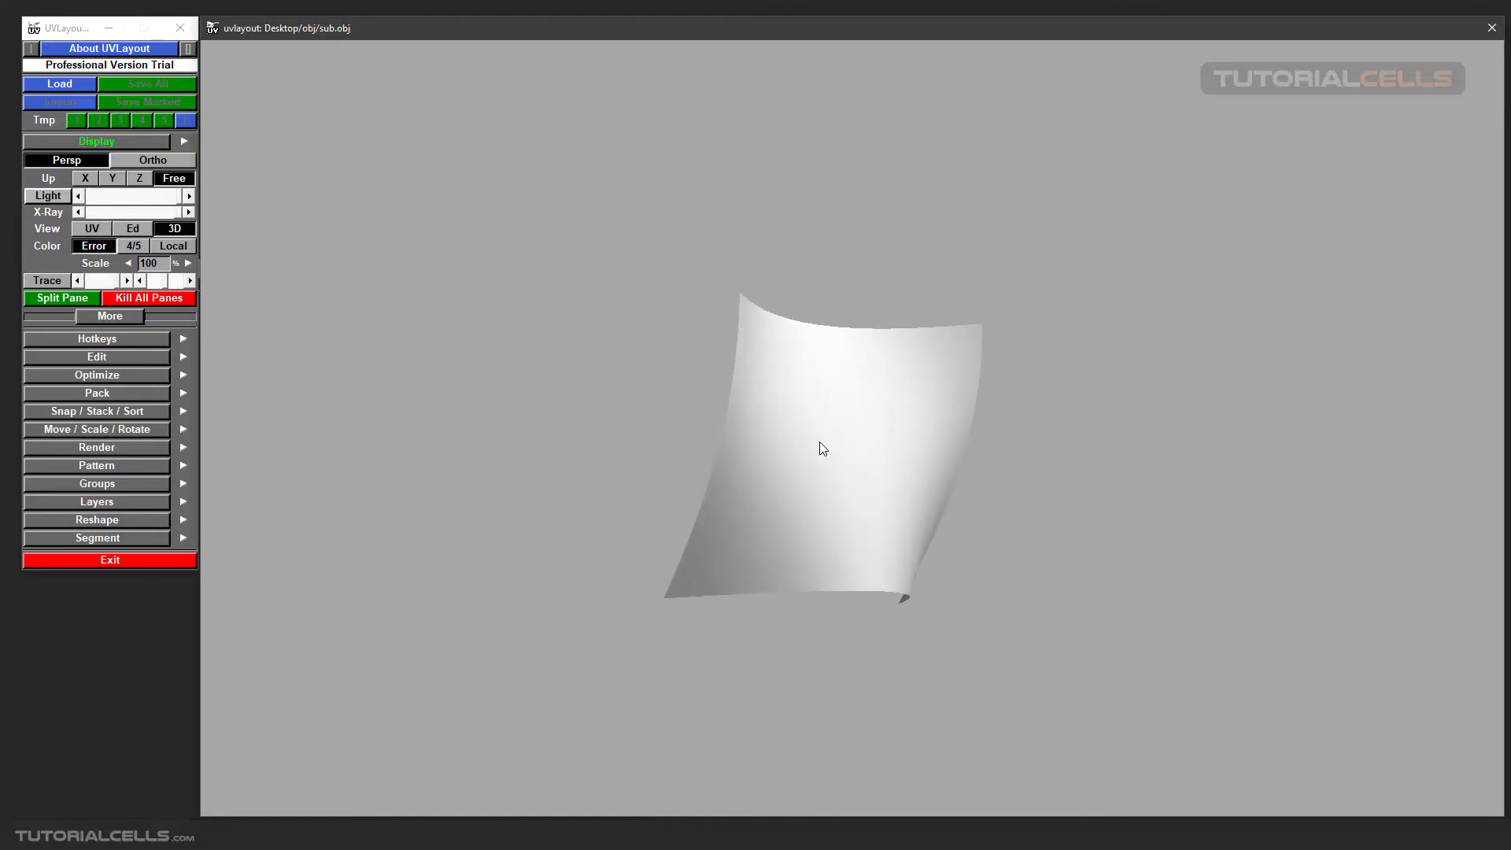
right_click_drag(823, 439, 825, 425)
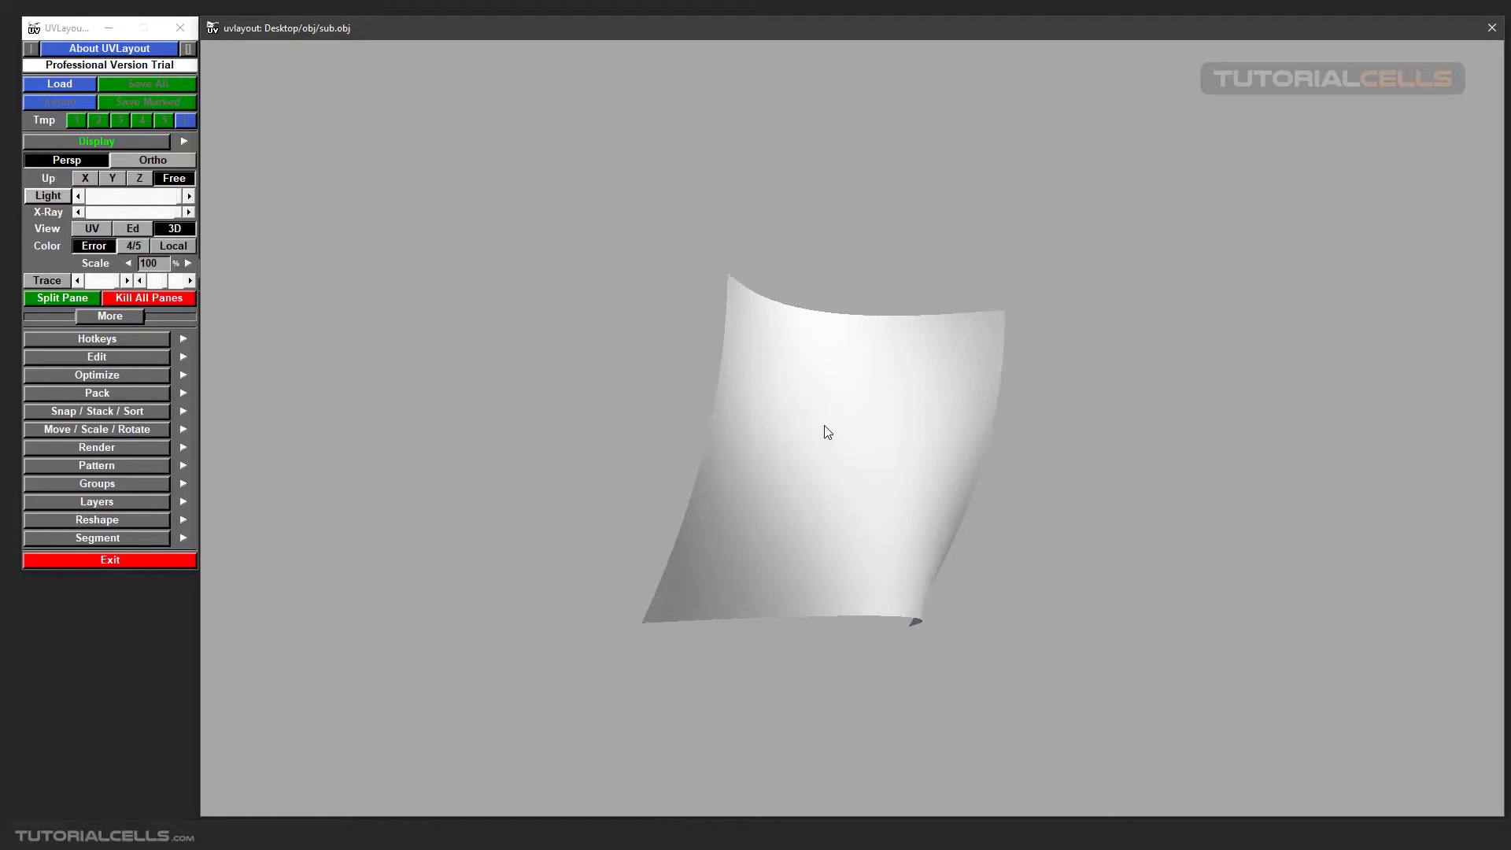
key("2")
mouse_move(874, 442)
right_mouse_down()
mouse_move(867, 422)
mouse_move(854, 439)
right_mouse_up()
left_click_drag(856, 445, 774, 409)
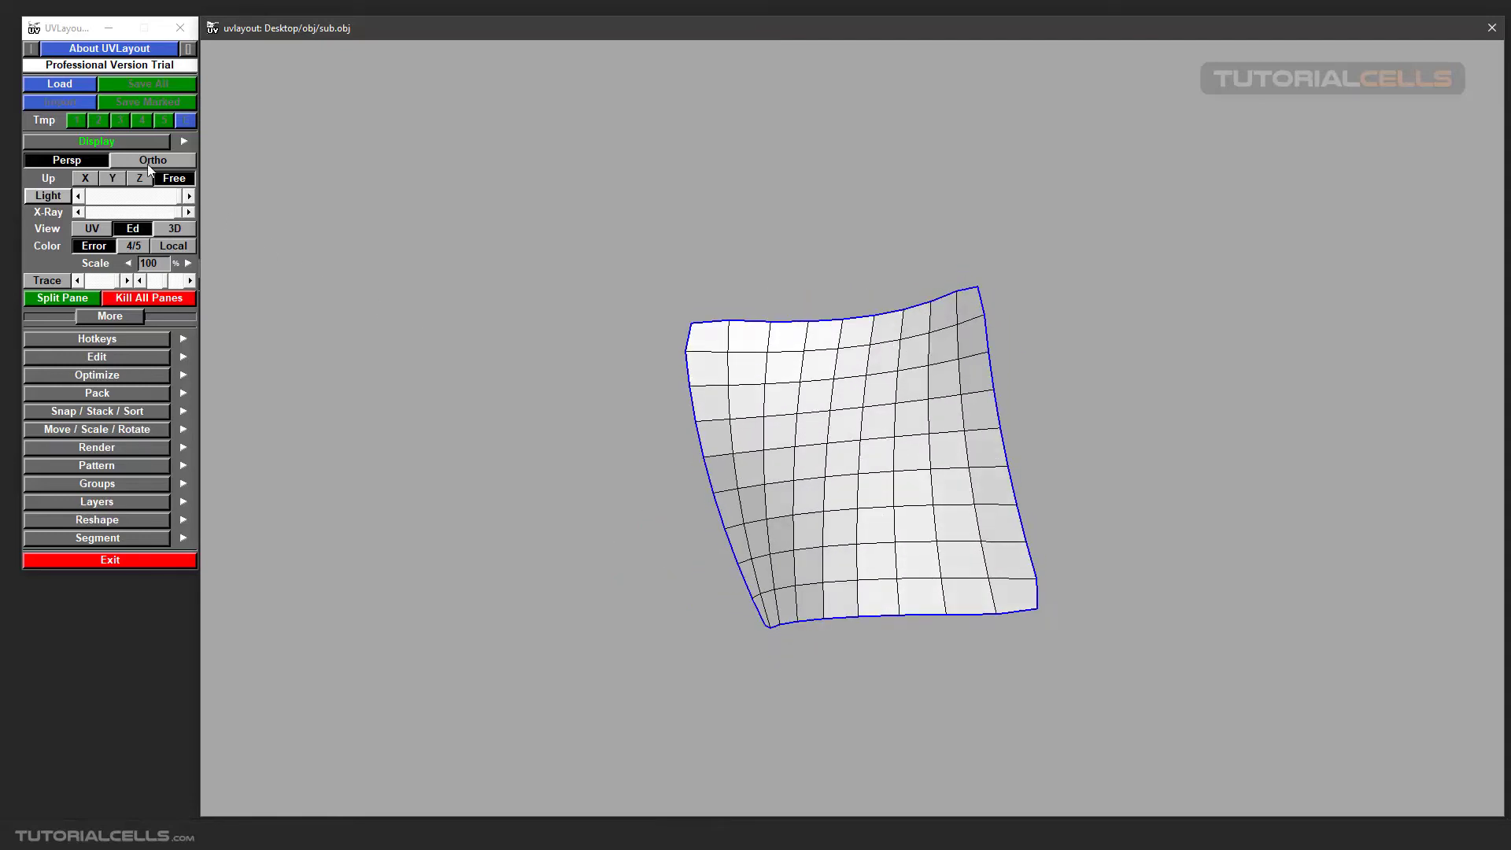
Collapse the Display options and expand the Optimize options.
left_click(118, 140)
left_click(100, 199)
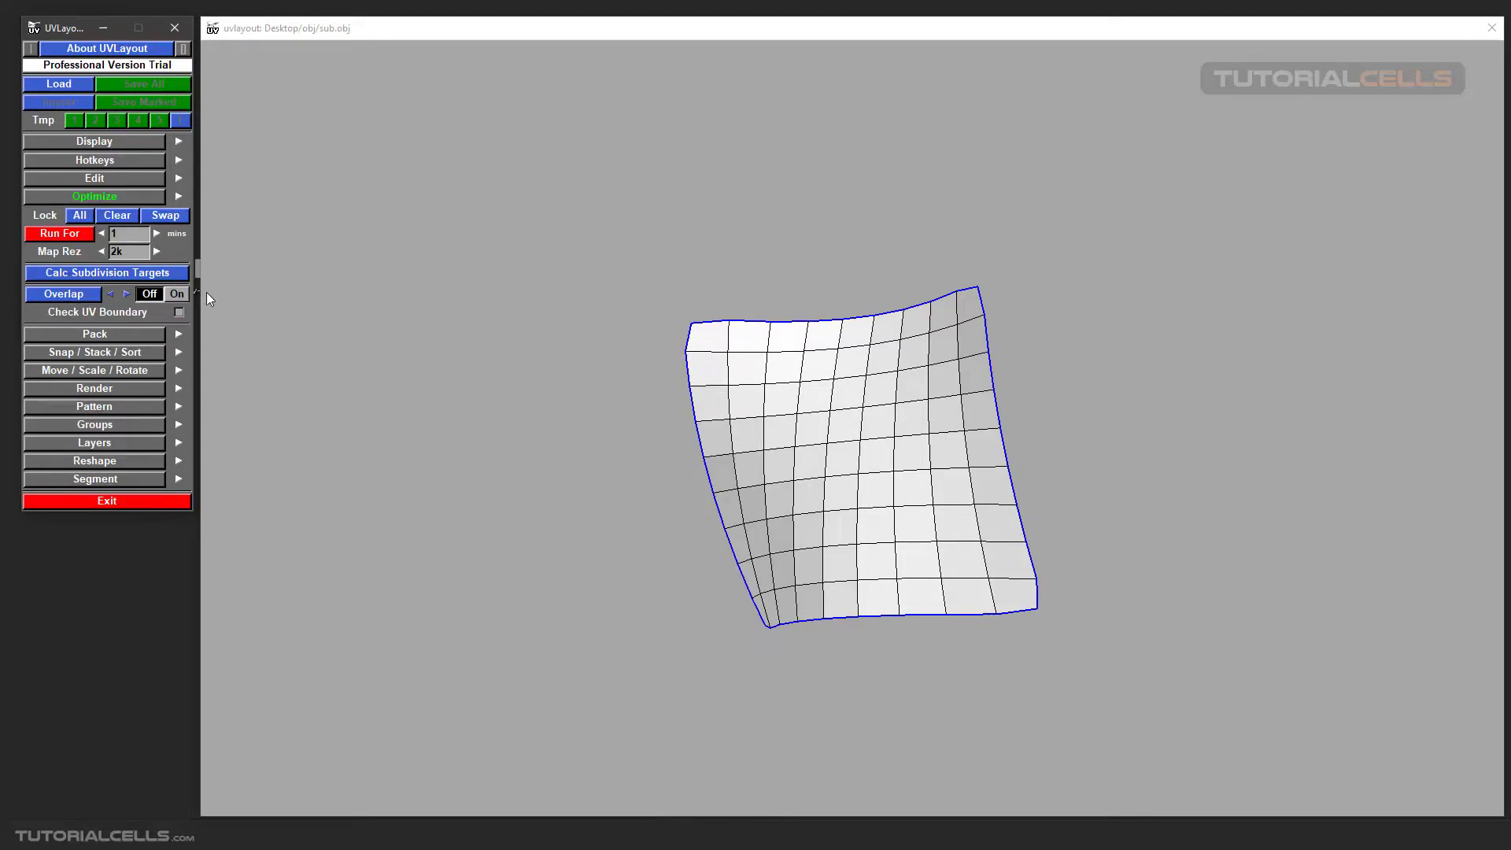
Switch to Photos to examine the reference images s1.jpg and s2.jpg, and return to UVLayout.
mouse_move(836, 819)
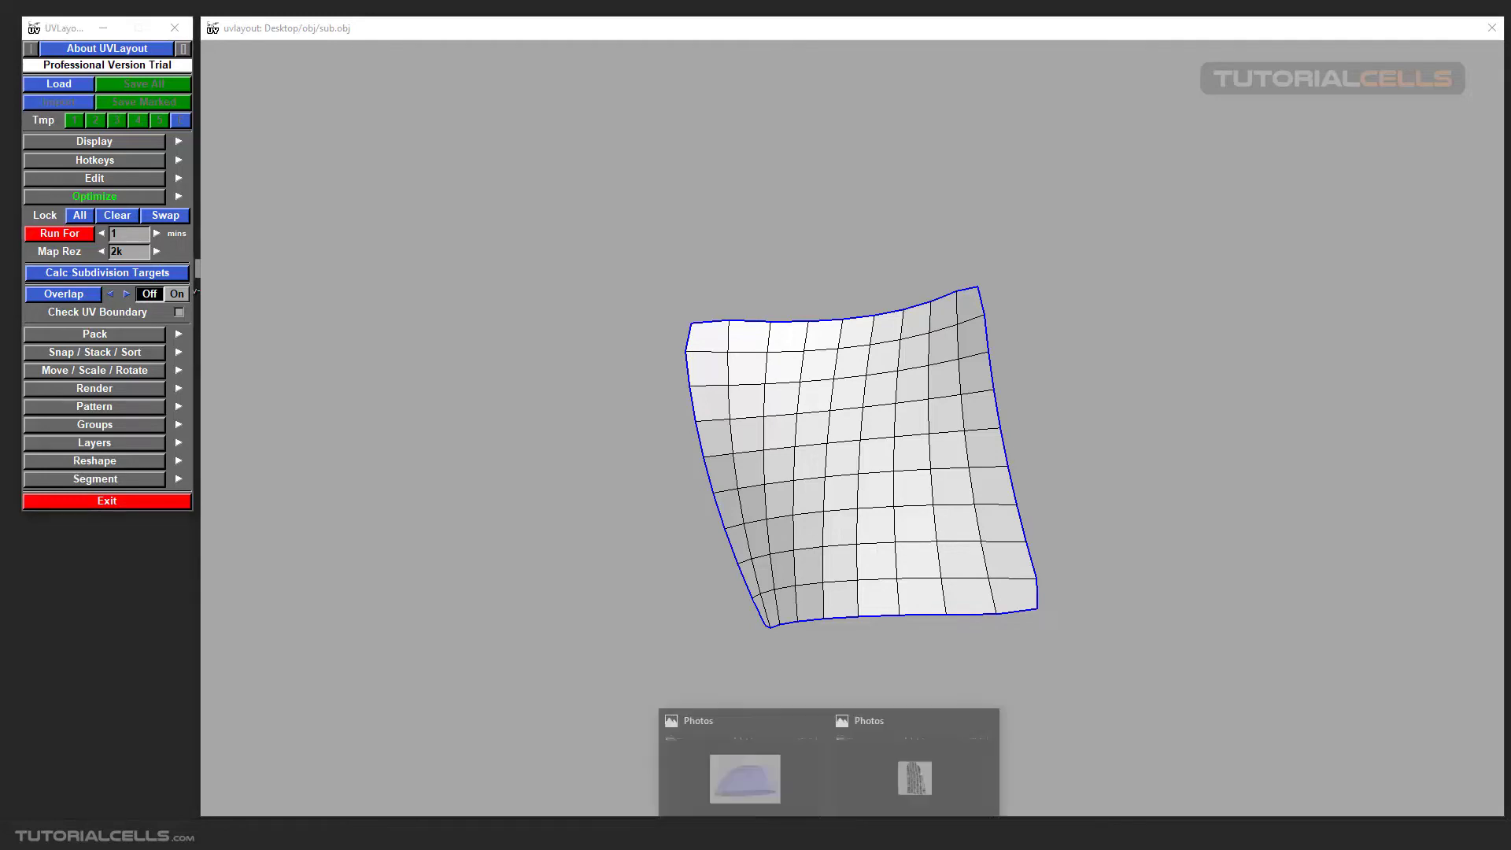
mouse_move(884, 763)
left_click(804, 744)
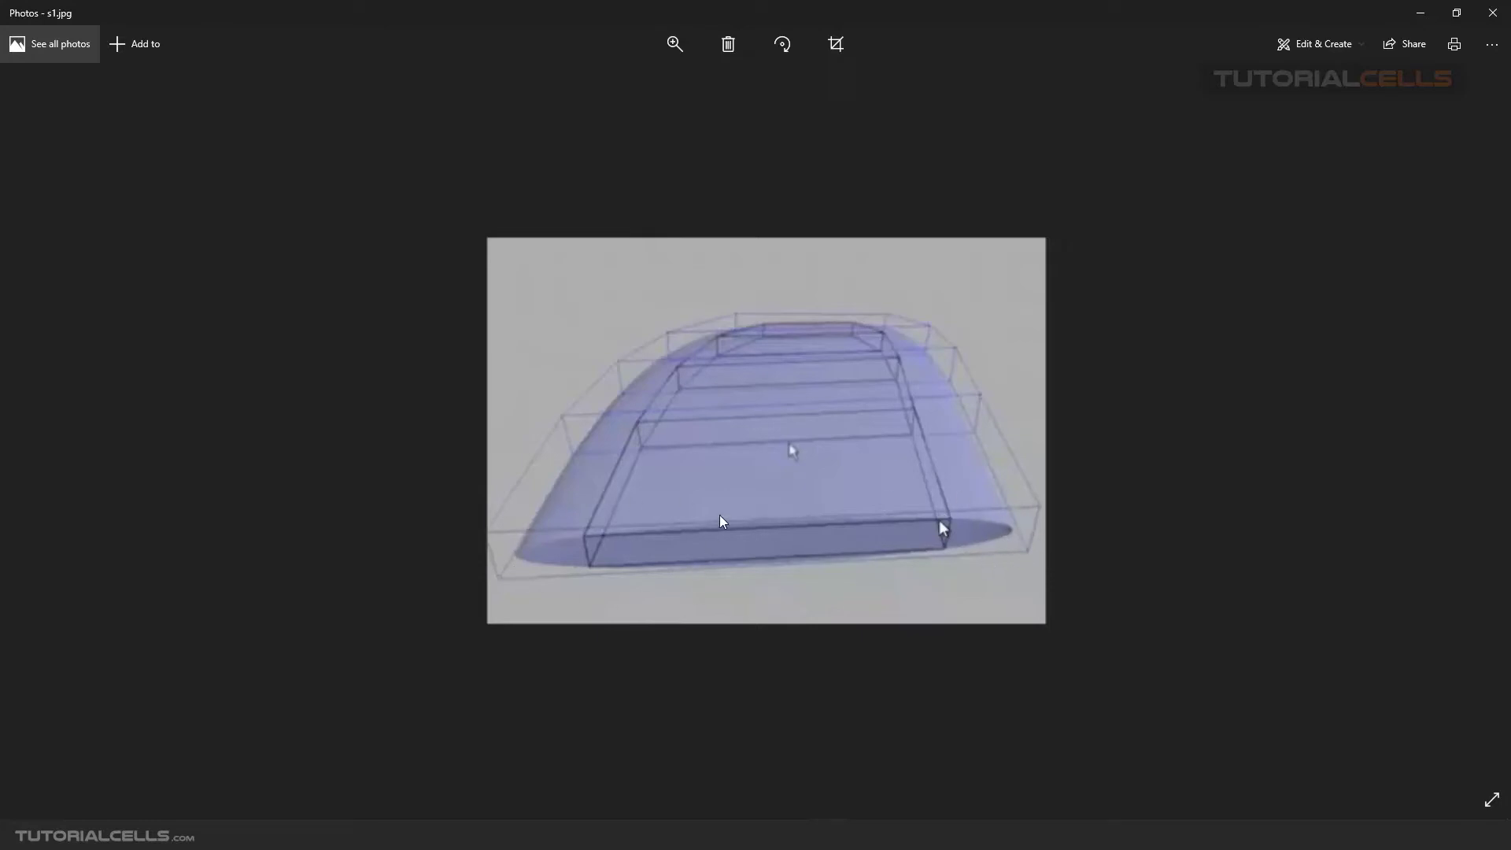
left_click(1421, 12)
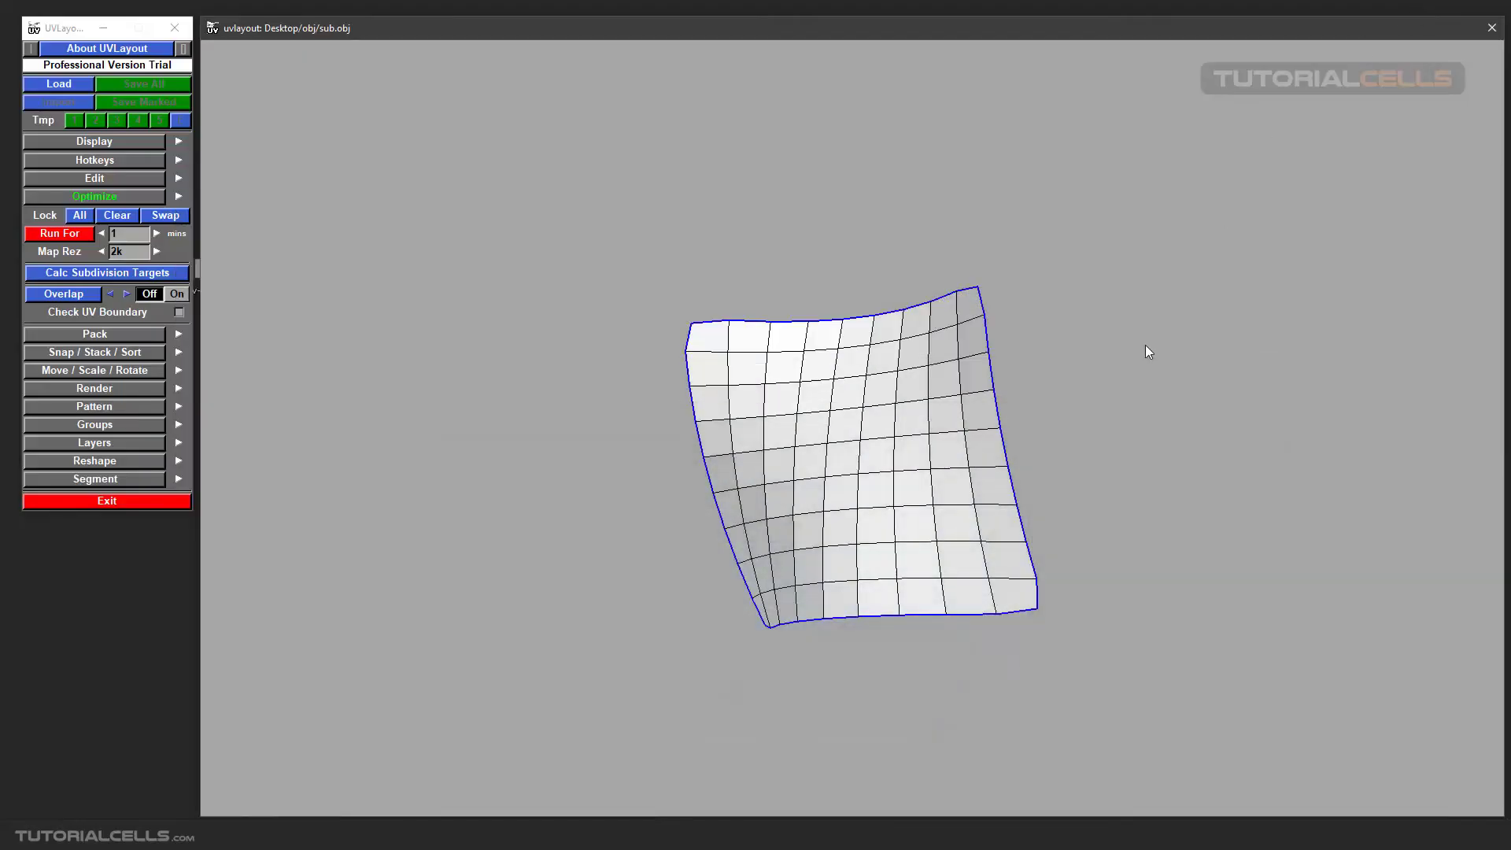
mouse_move(826, 834)
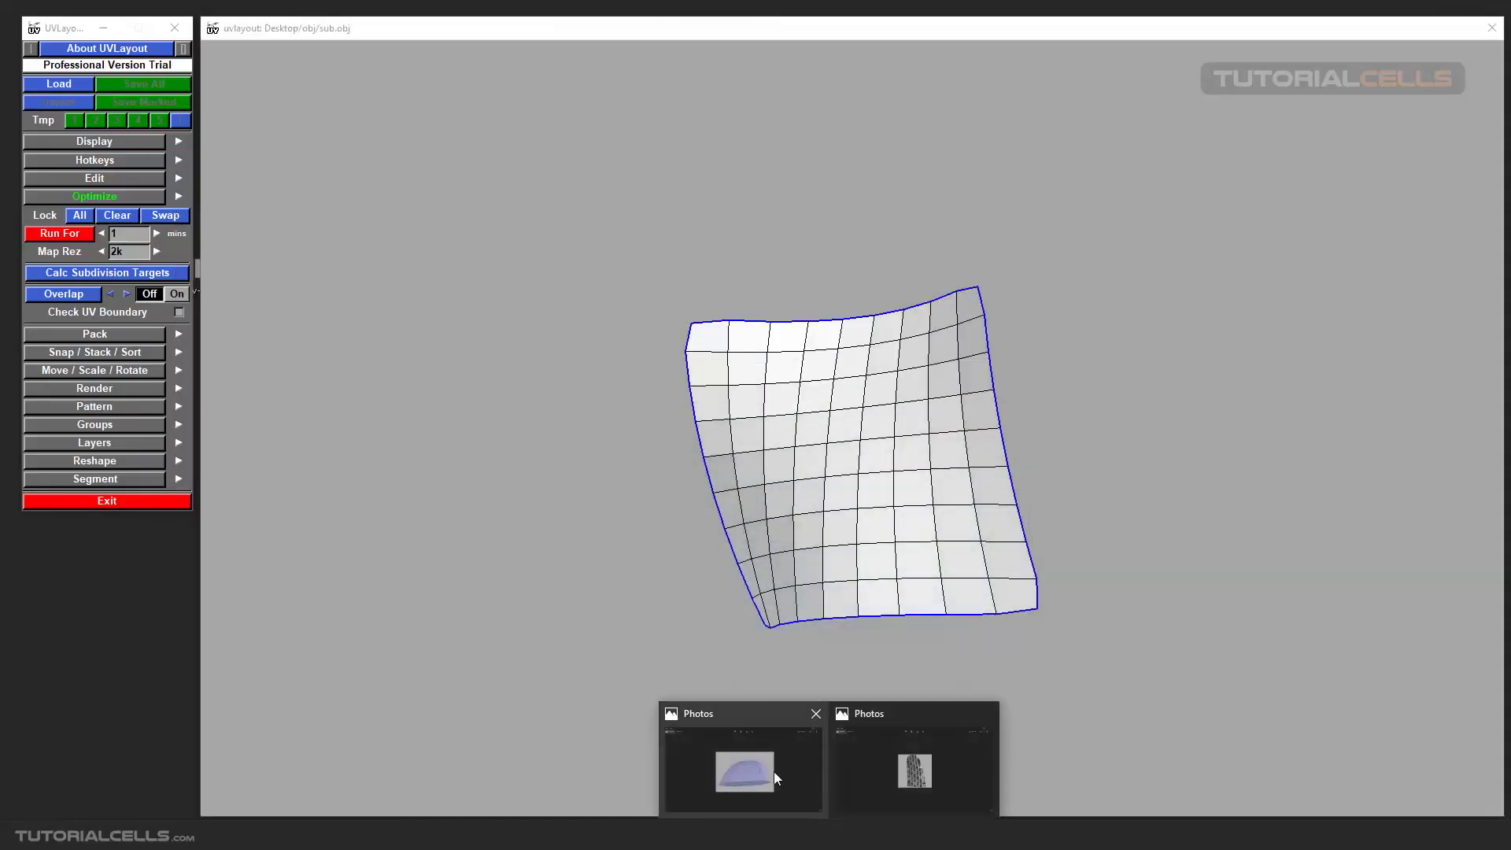
left_click(873, 749)
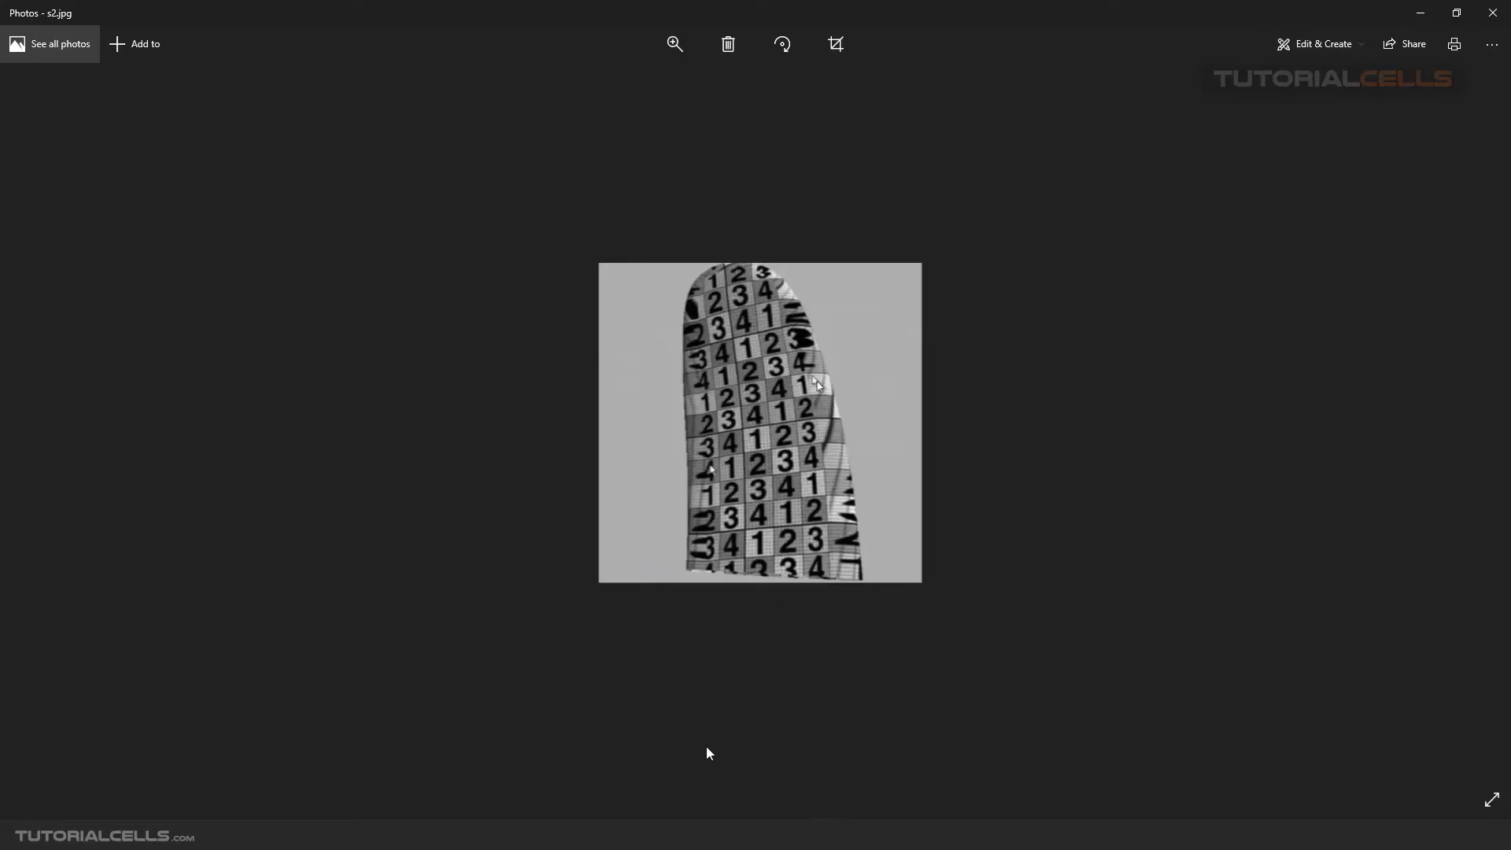
left_click(667, 834)
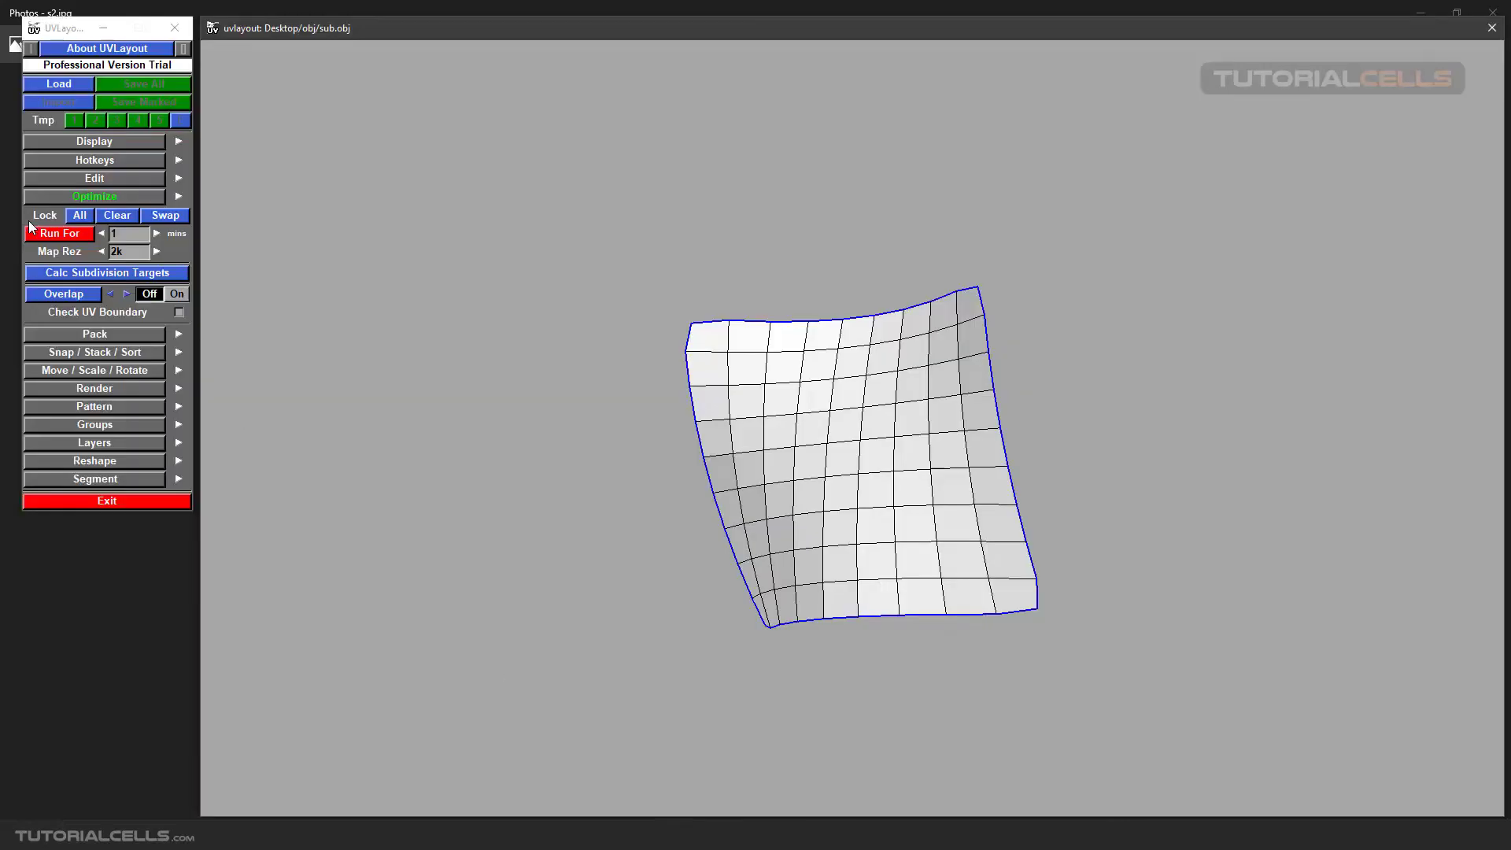
Calculate the subdivision targets for the curved surface and inspect the mesh from another angle.
left_click(55, 277)
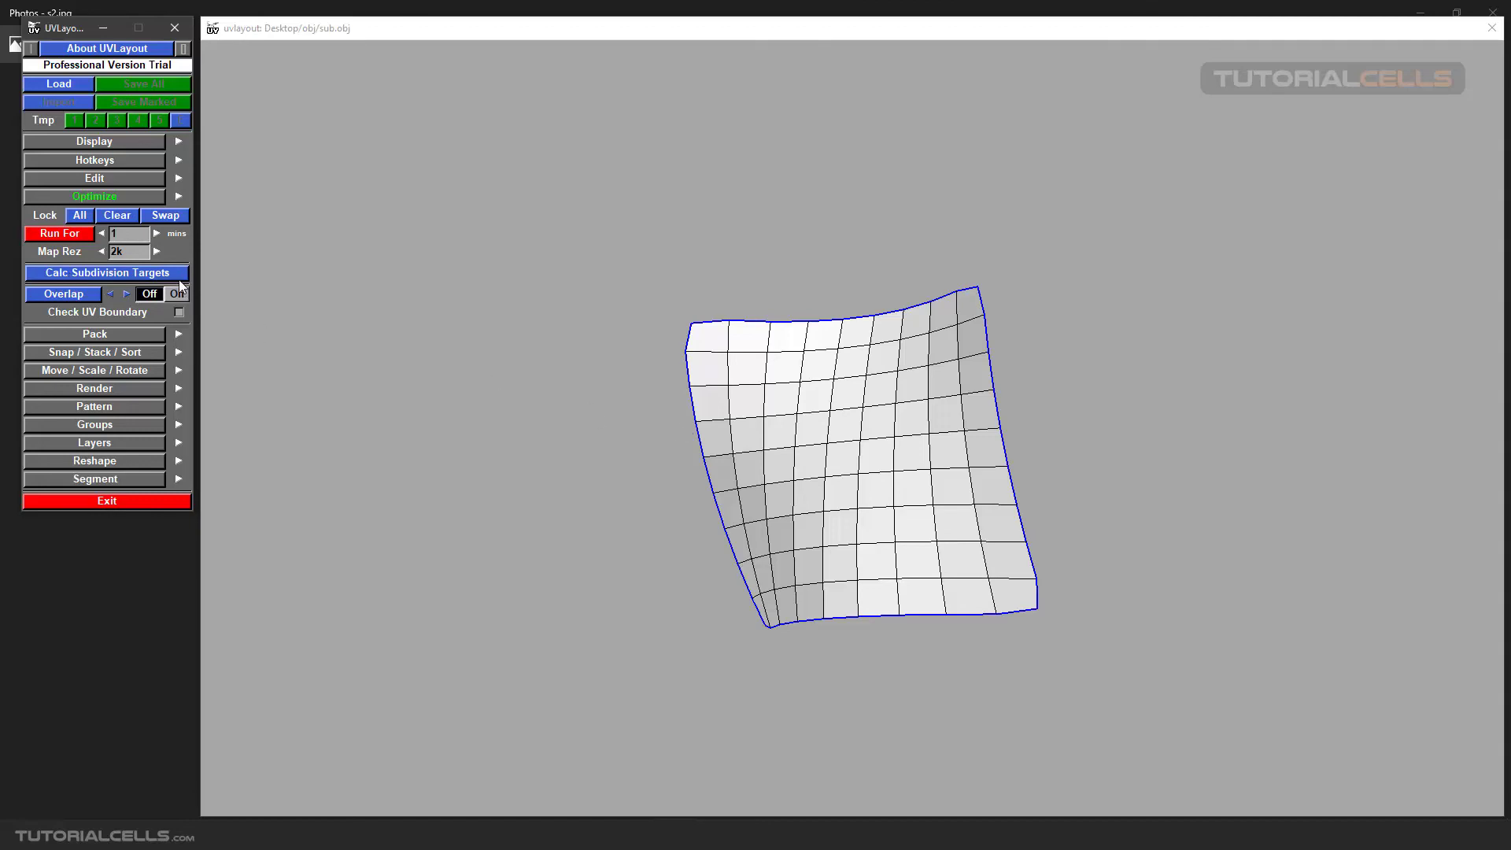
left_click_drag(650, 477, 771, 485)
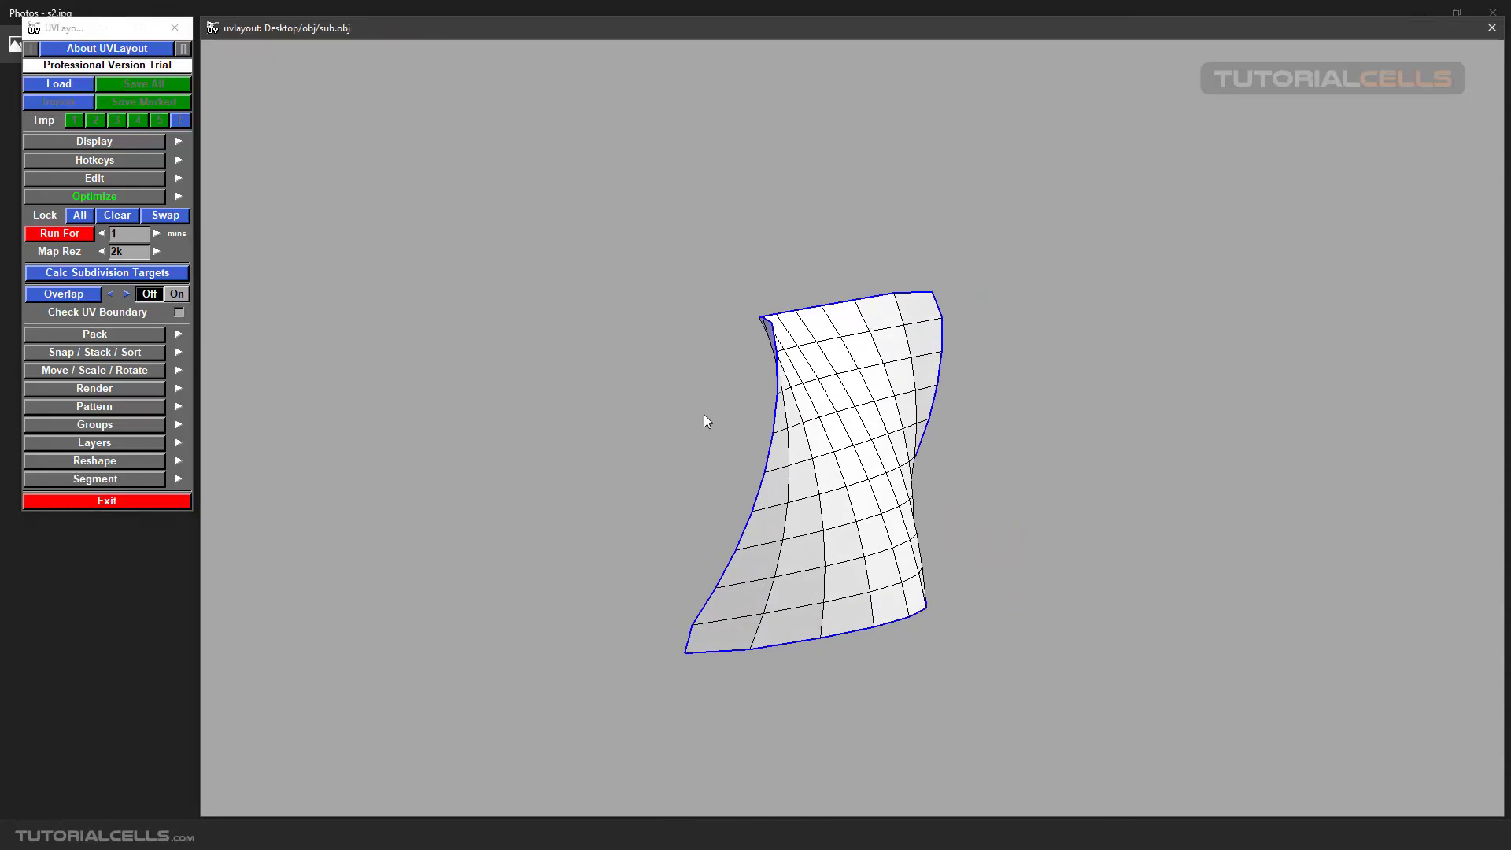
mouse_move(855, 406)
left_mouse_down()
mouse_move(810, 428)
mouse_move(850, 366)
mouse_move(818, 410)
mouse_move(837, 439)
mouse_move(857, 425)
left_mouse_up()
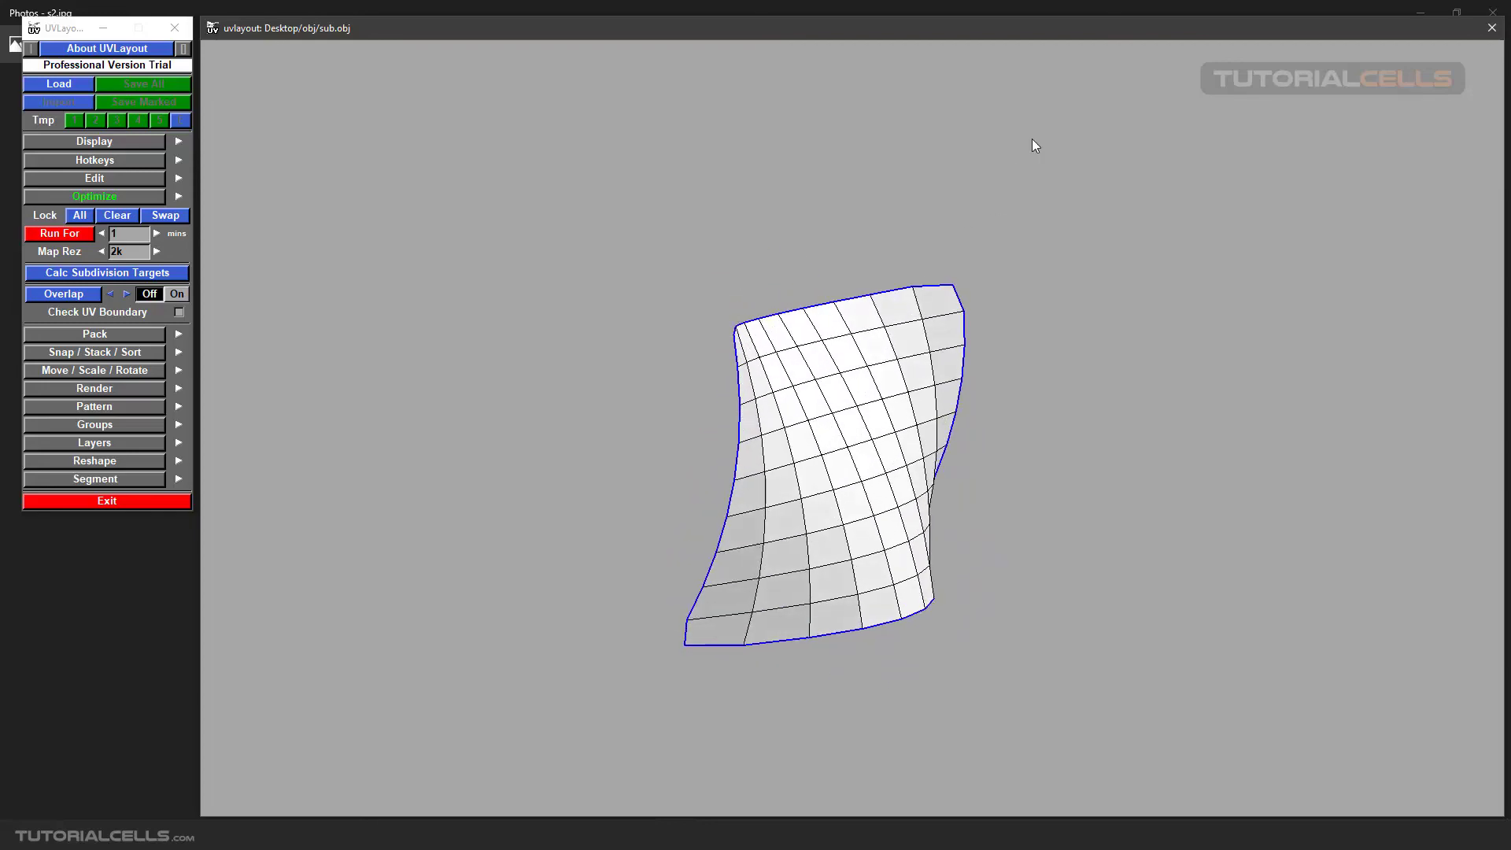